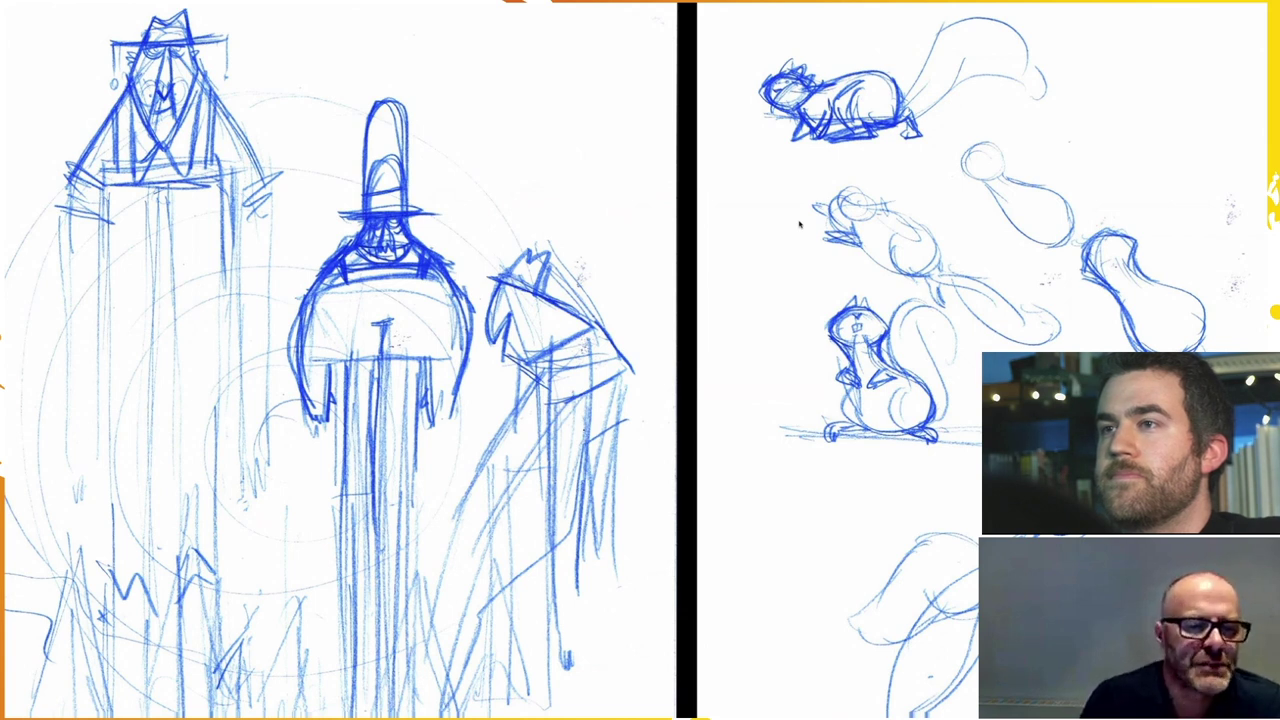
# - Review the woodsmen, landscape and squirrel artwork in Illustrator and the textured characters in Photoshop, and switch to the Toon Boom Harmony rig
pyautogui.press('super+Tab')
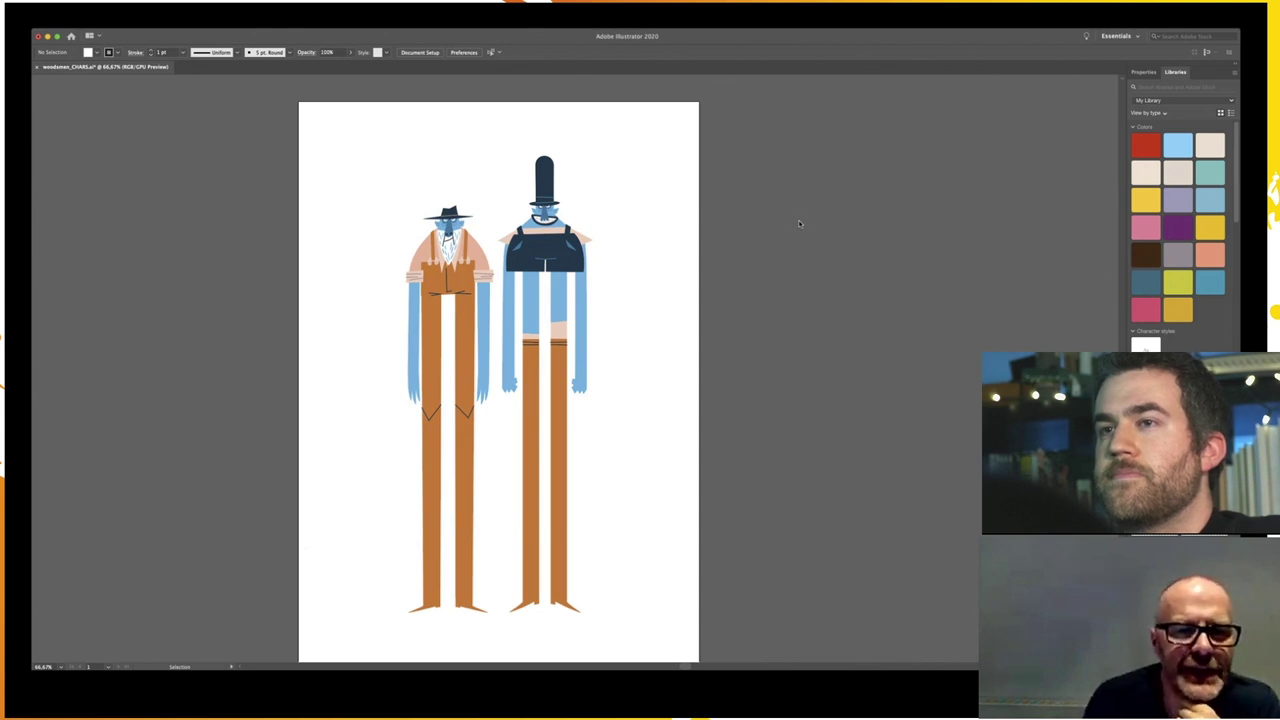
pyautogui.press('super+grave')
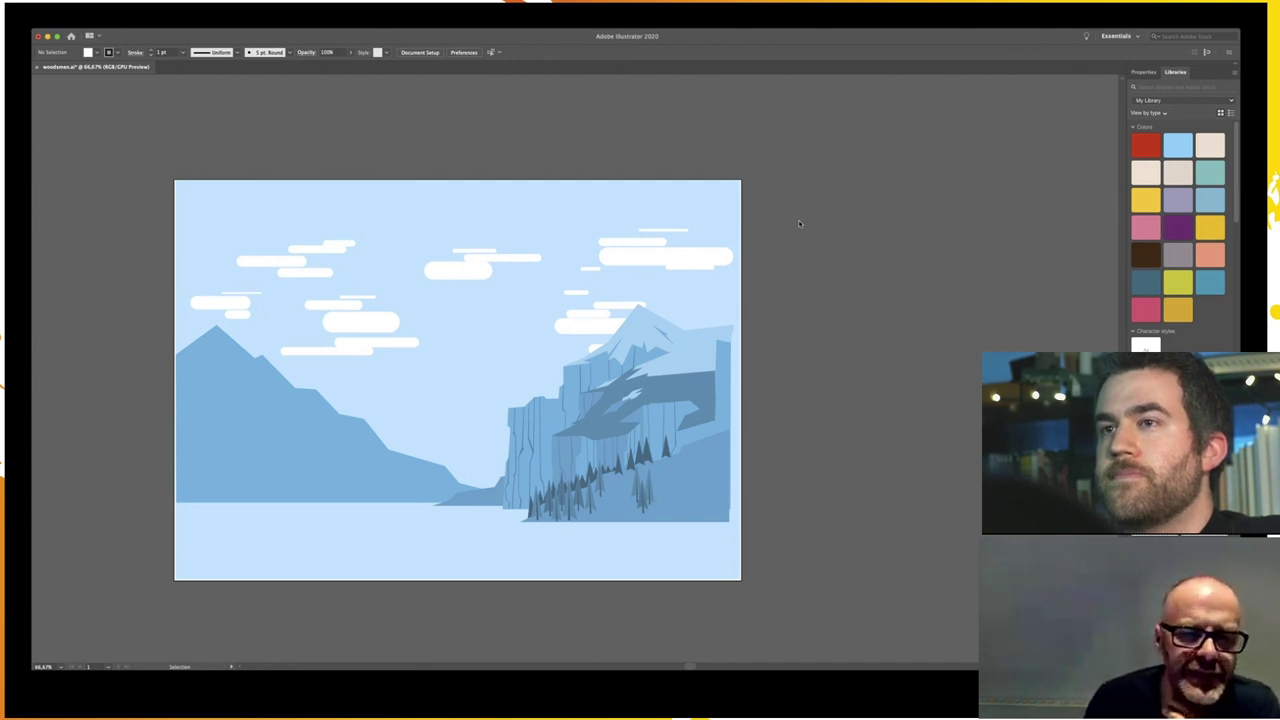
pyautogui.press('super+z')
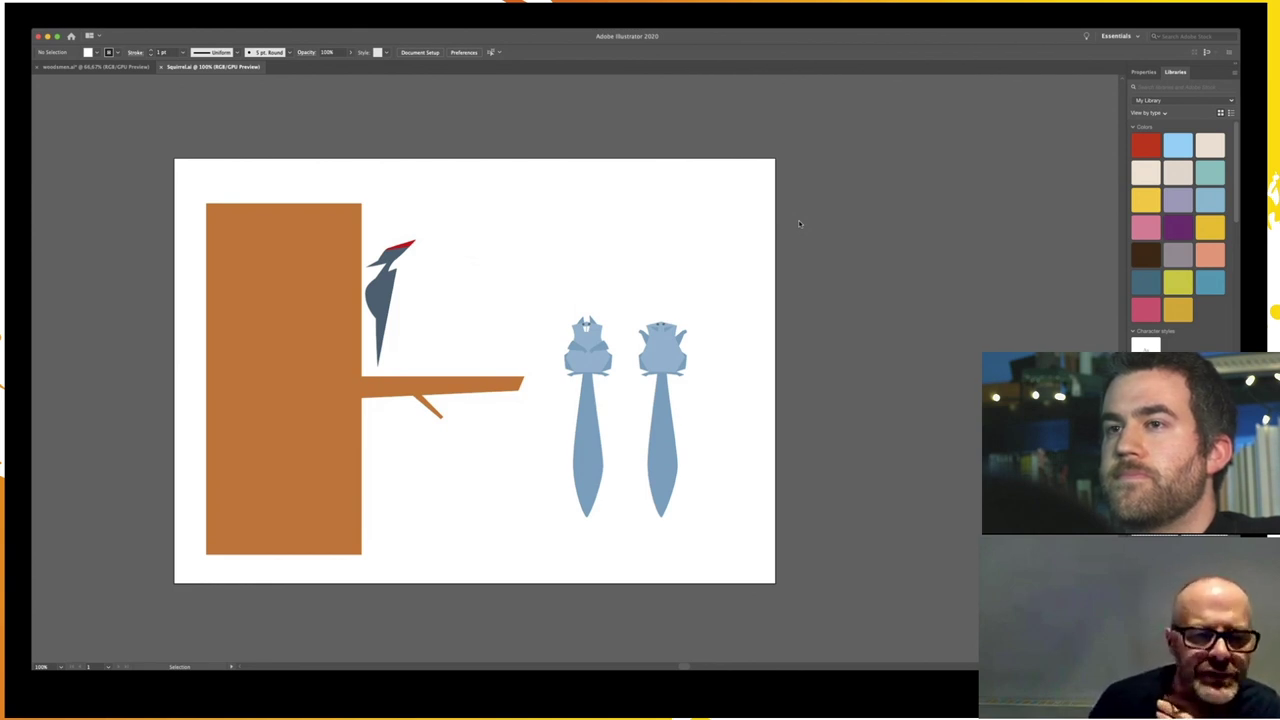
pyautogui.press('super+Tab')
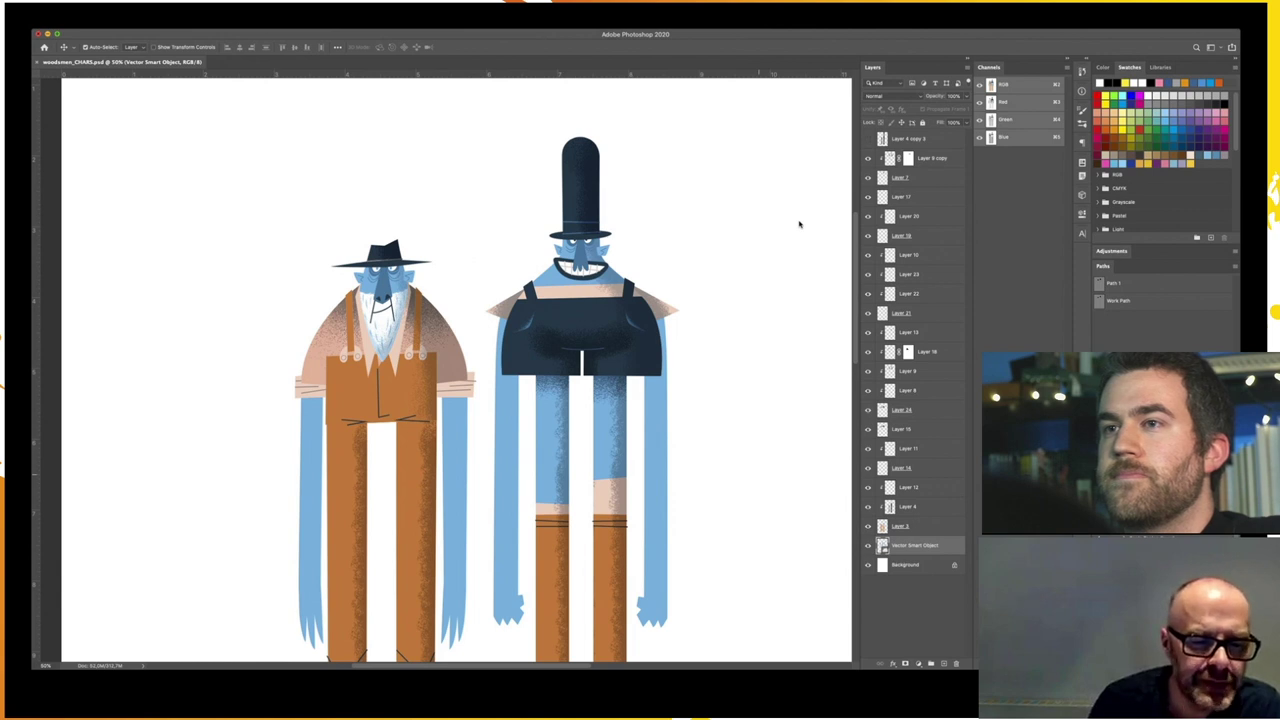
pyautogui.hotkey('ctrl', 'Tab')
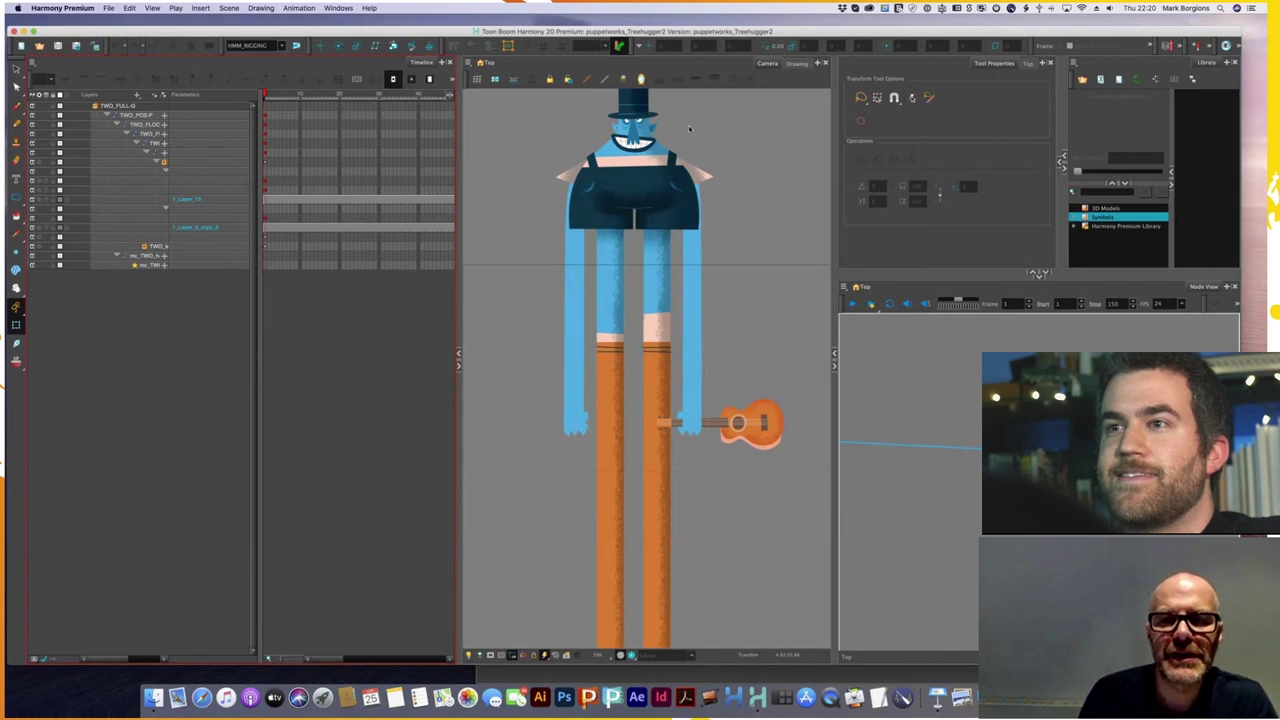
# - Frame the character's upper body and widen the timeline's layer column so the rig's layer names are readable
pyautogui.press('space')
pyautogui.moveTo(701, 163); pyautogui.dragTo(682, 238)
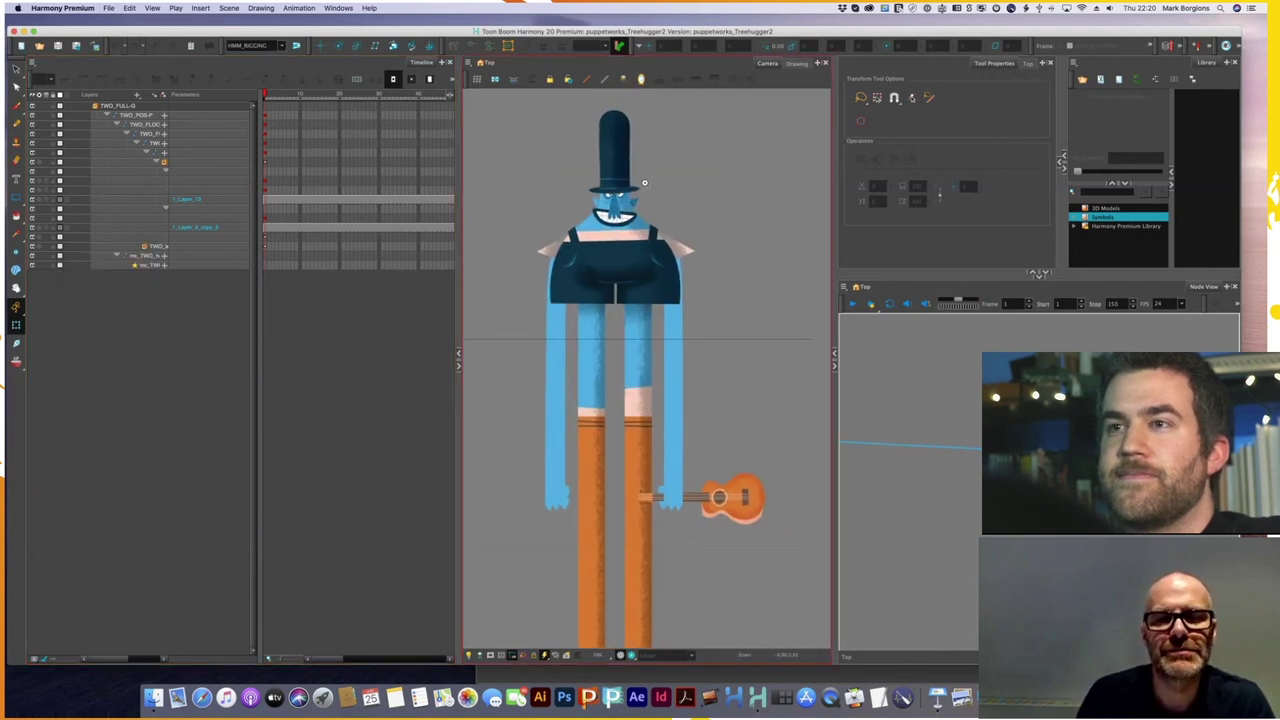
pyautogui.scroll(4, 642, 185)
pyautogui.moveTo(649, 209); pyautogui.dragTo(721, 229)
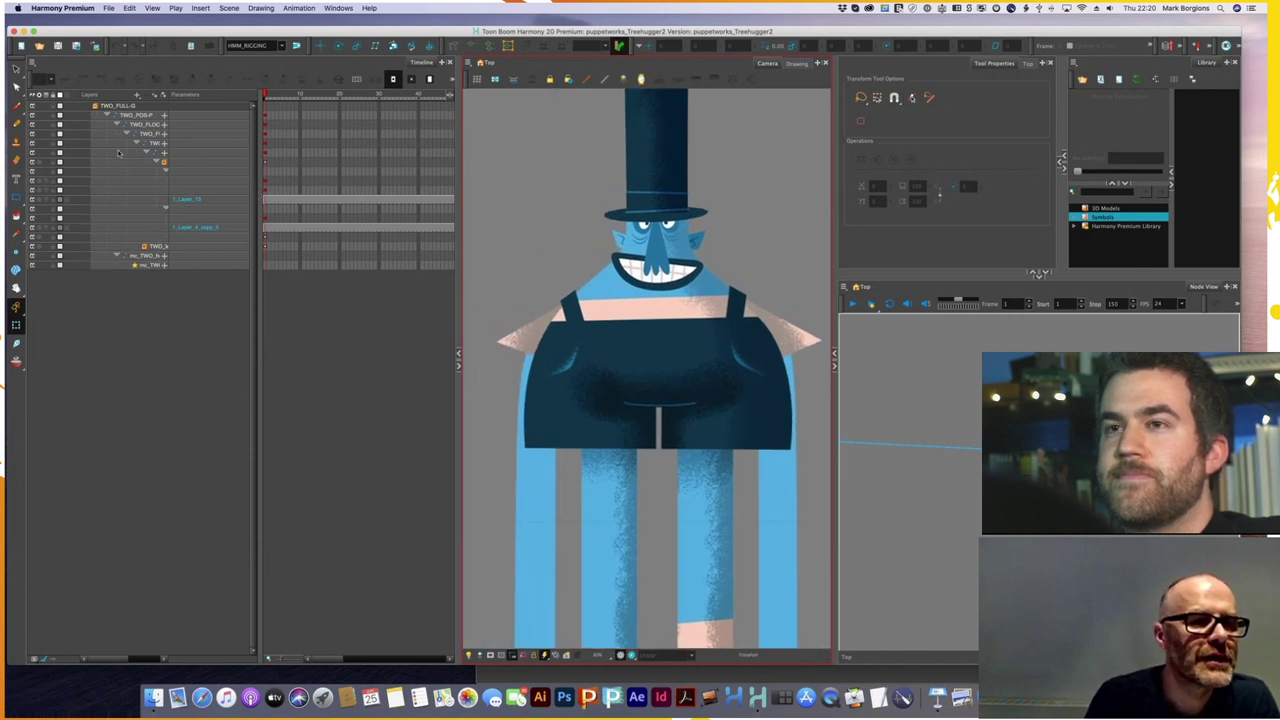
pyautogui.moveTo(258, 303); pyautogui.dragTo(296, 297)
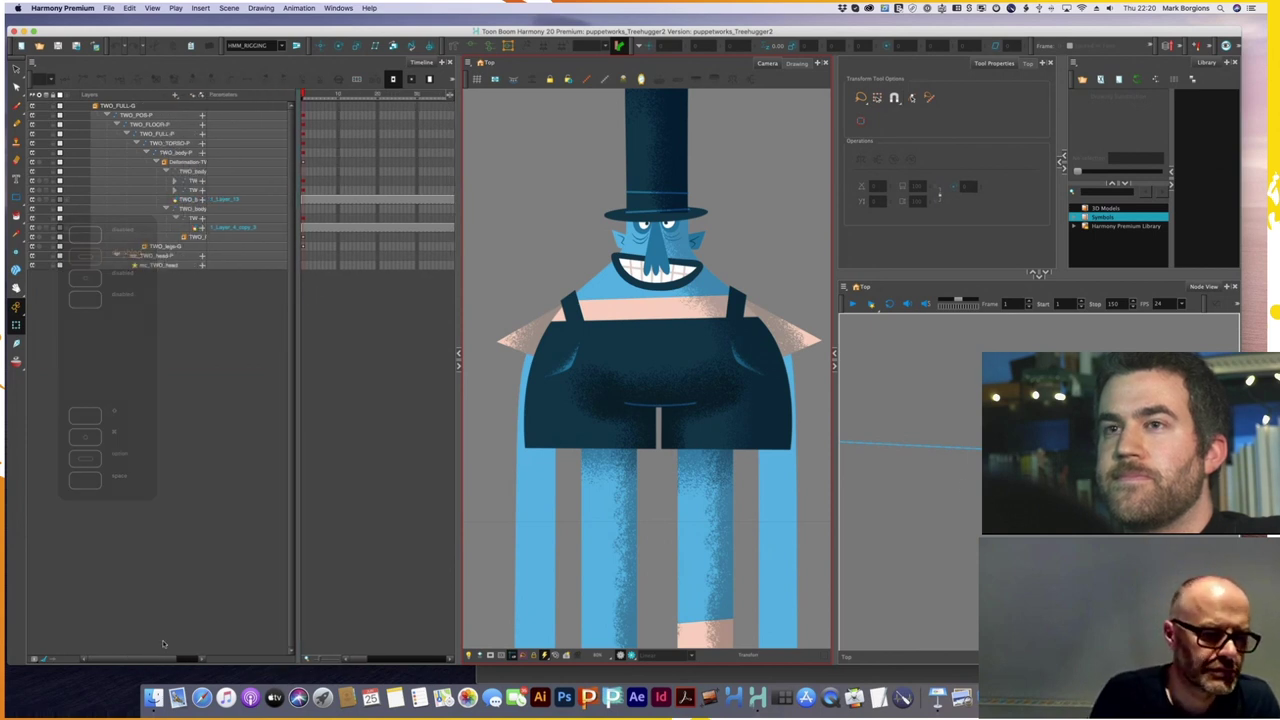
pyautogui.moveTo(169, 657); pyautogui.dragTo(191, 656)
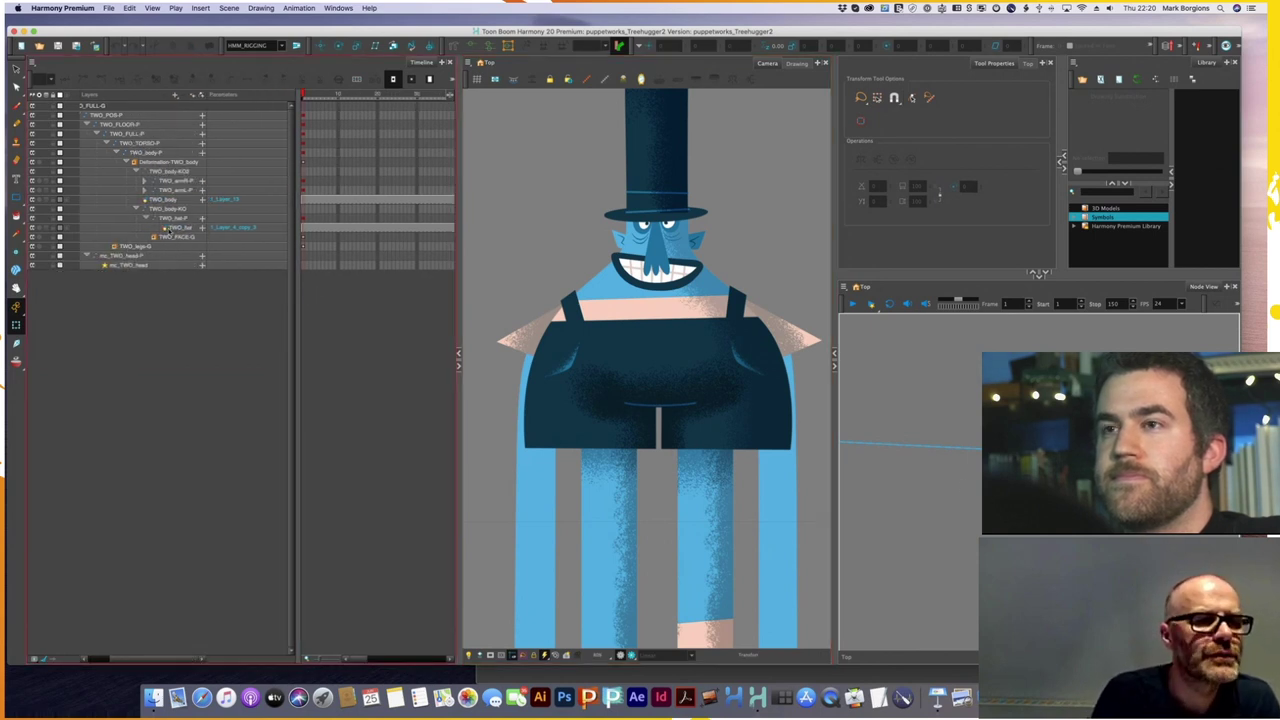
# - Expand the TWO_FACE-G group down to its nose, eyes, mouth and ears layers
pyautogui.click(155, 239)
pyautogui.click(165, 247)
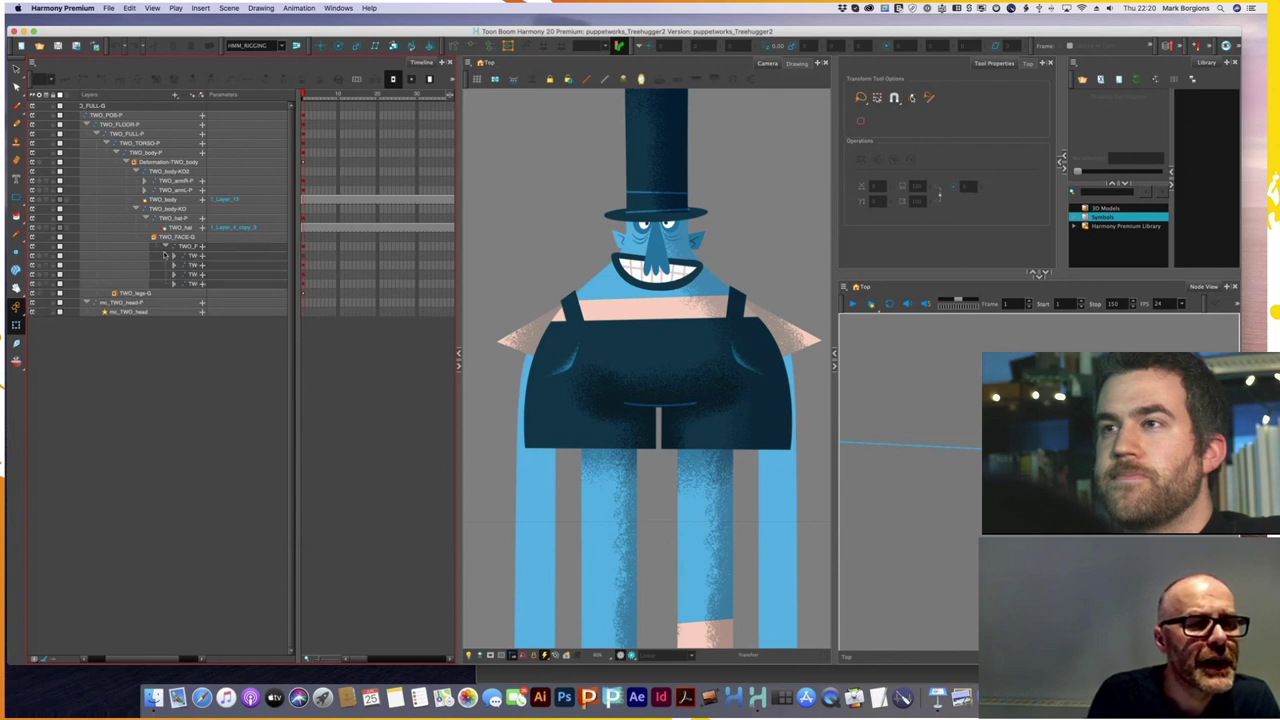
pyautogui.click(174, 283)
pyautogui.click(174, 275)
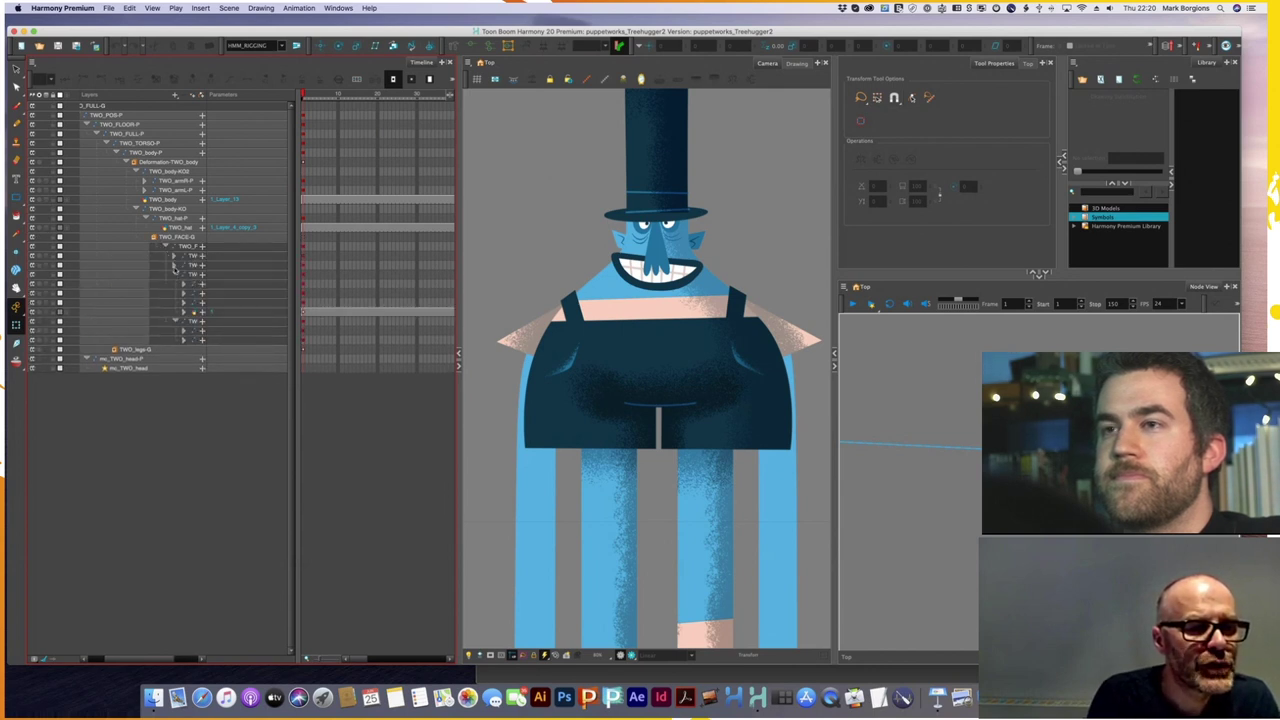
pyautogui.click(174, 265)
pyautogui.click(174, 256)
pyautogui.moveTo(155, 659); pyautogui.dragTo(183, 659)
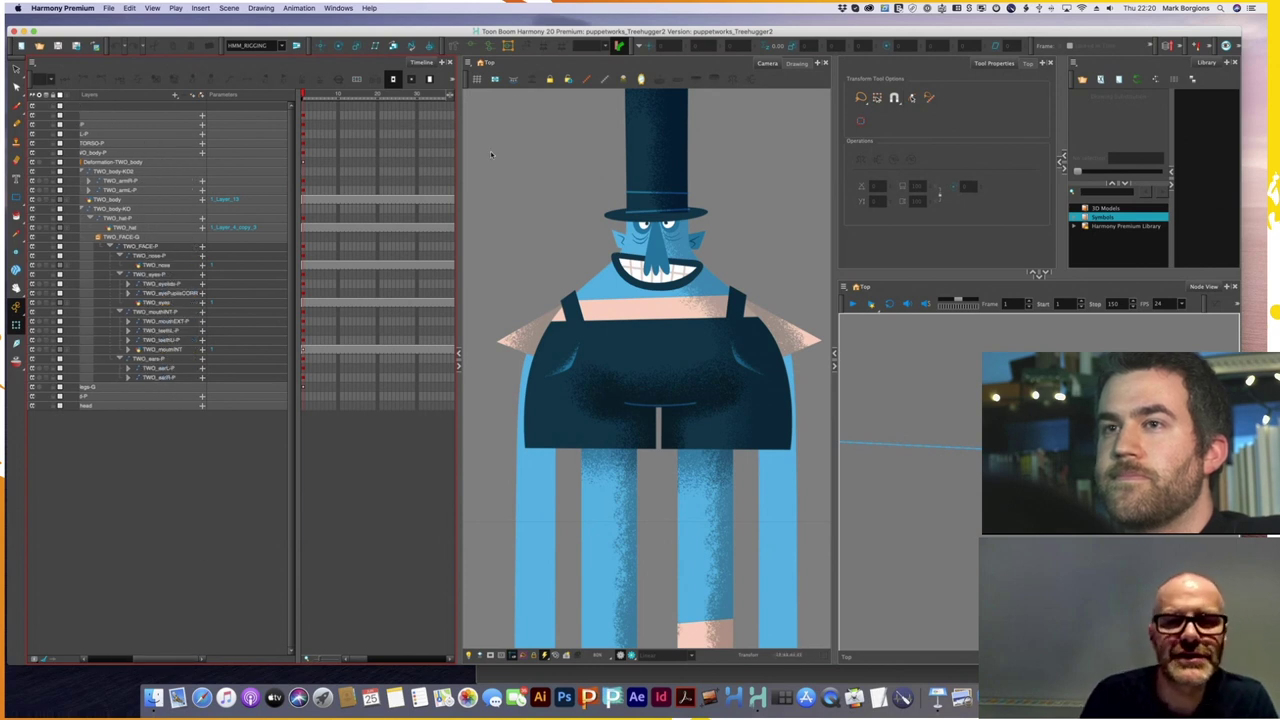
# - Scrub the timeline to frame 6 to show the character's different mouth and face drawings
pyautogui.press('alt')
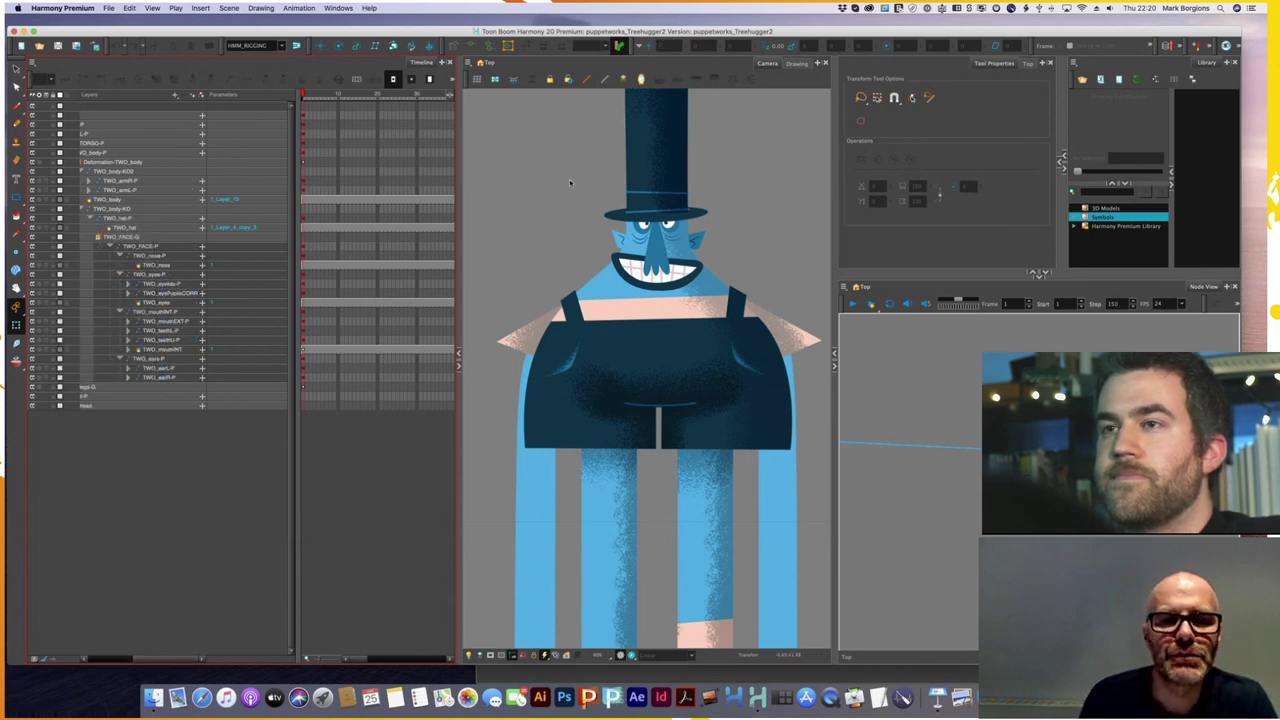
pyautogui.click(566, 178)
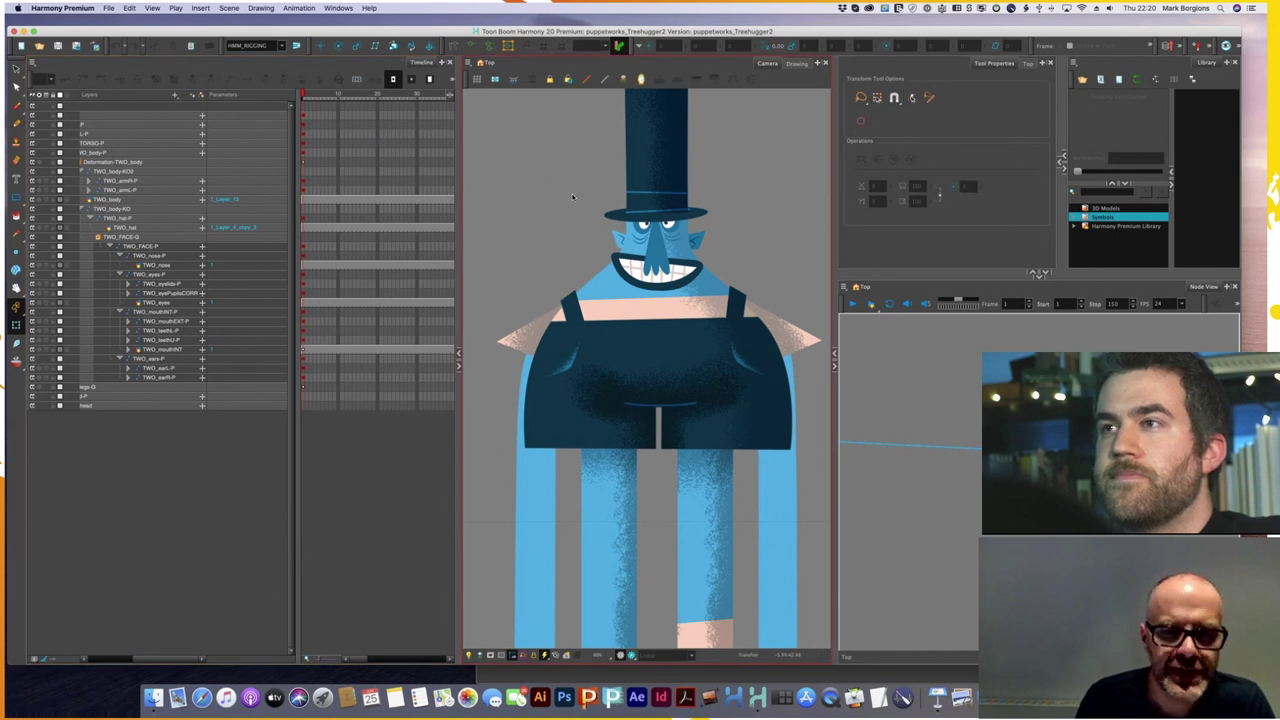
pyautogui.moveTo(576, 191); pyautogui.dragTo(560, 168)
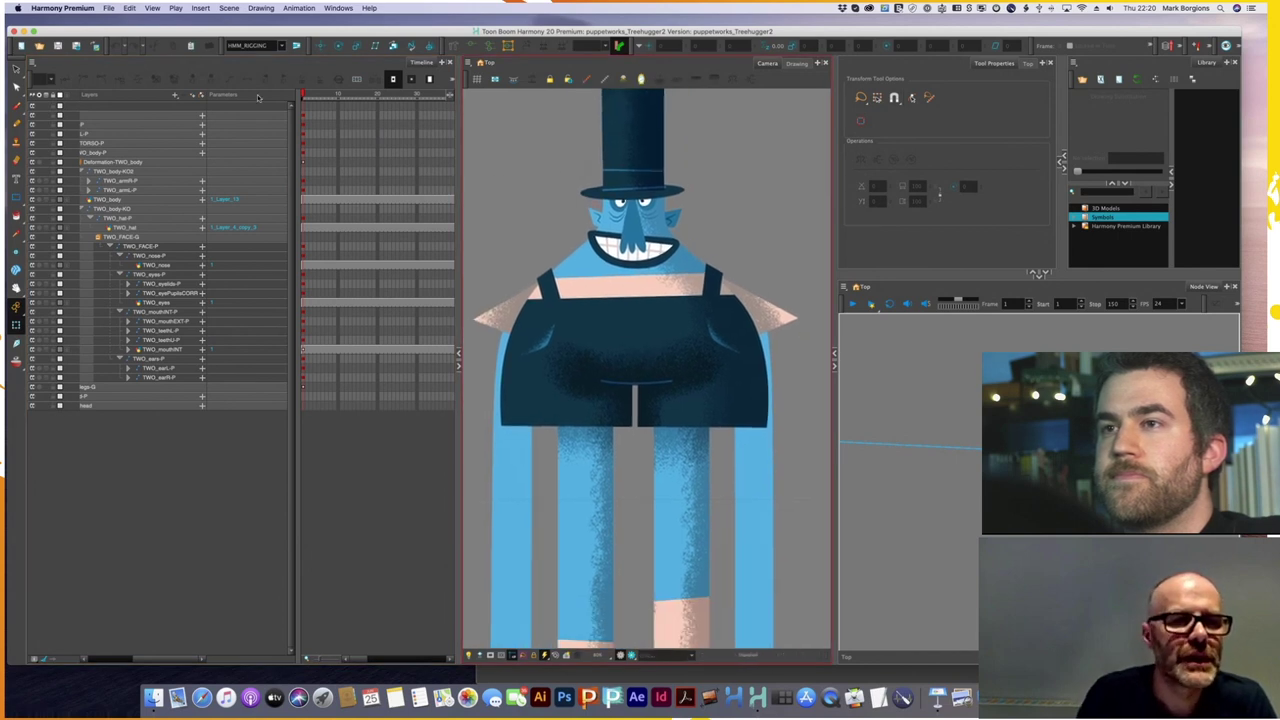
pyautogui.moveTo(312, 92)
pyautogui.mouseDown()
pyautogui.moveTo(334, 94)
pyautogui.moveTo(302, 100)
pyautogui.moveTo(350, 99)
pyautogui.moveTo(323, 100)
pyautogui.mouseUp()
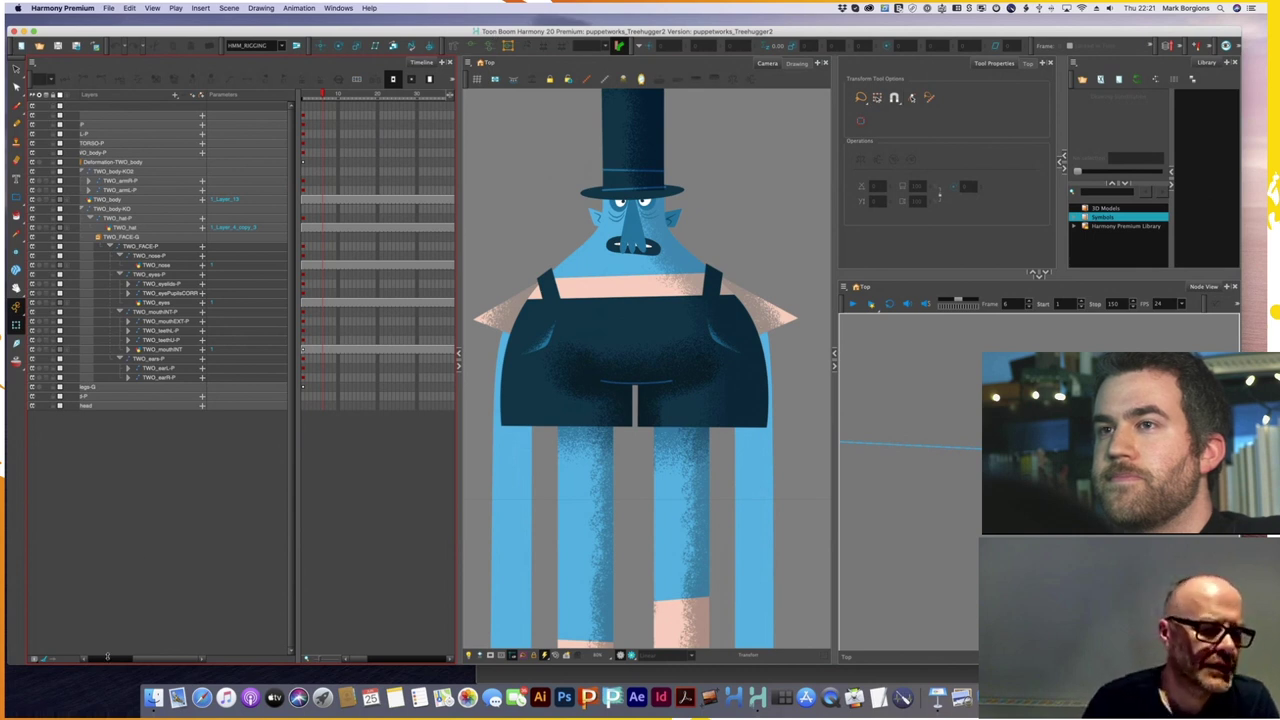
# - Display the deformation controls of the whole TWO_POS-P rig and deselect it
pyautogui.click(106, 658)
pyautogui.click(147, 116)
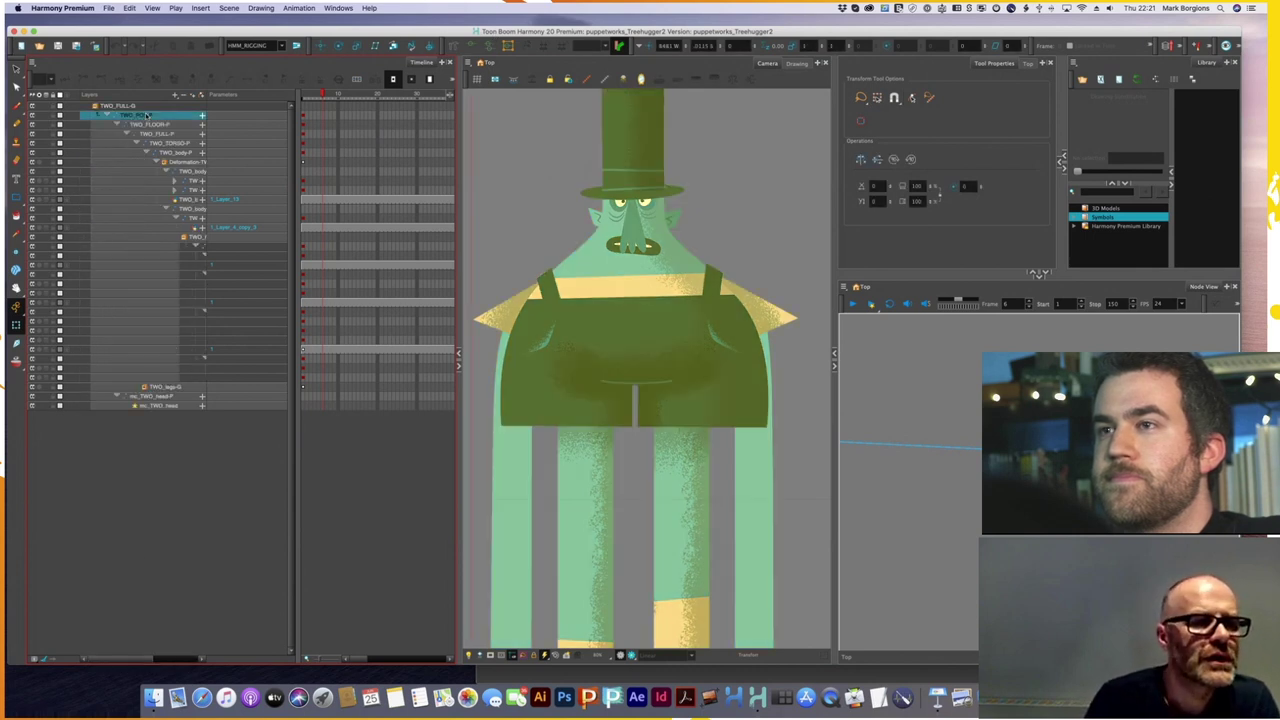
pyautogui.click(470, 49)
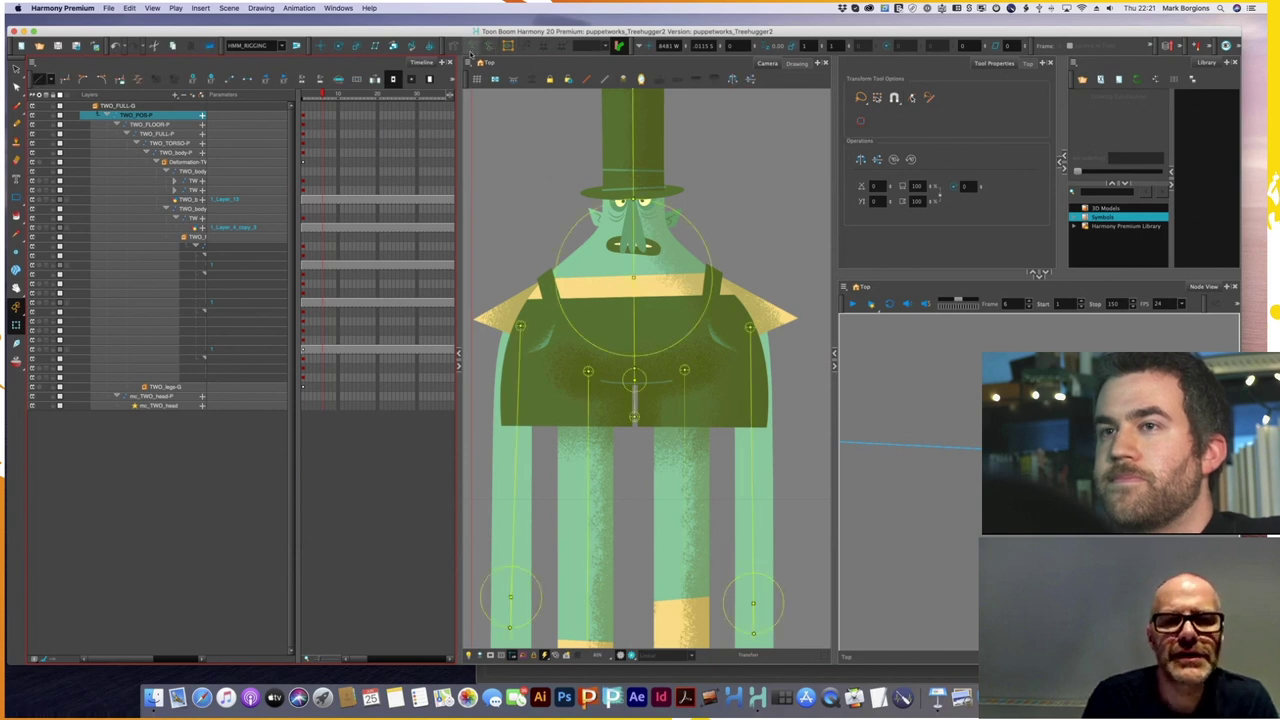
pyautogui.click(555, 186)
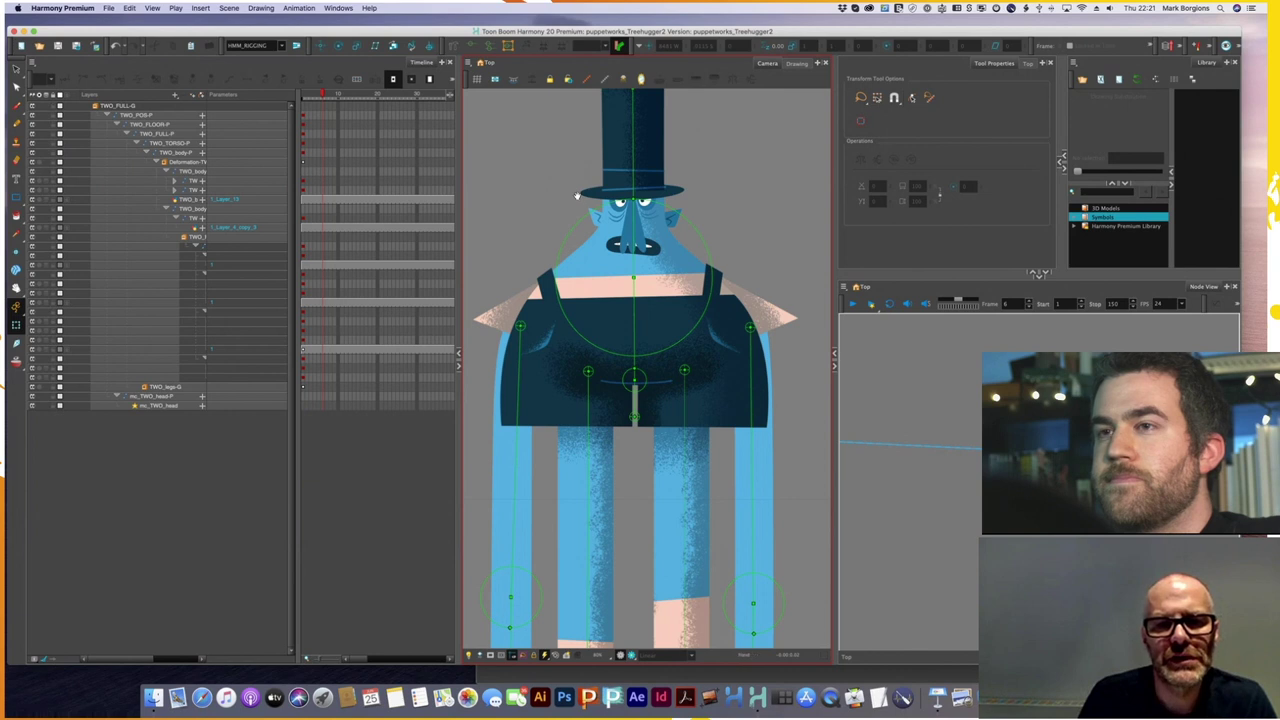
# - Try bending the character's hat and head with the deformation controls, and undo the change
pyautogui.scroll(-4, 579, 194)
pyautogui.moveTo(660, 203); pyautogui.dragTo(653, 159)
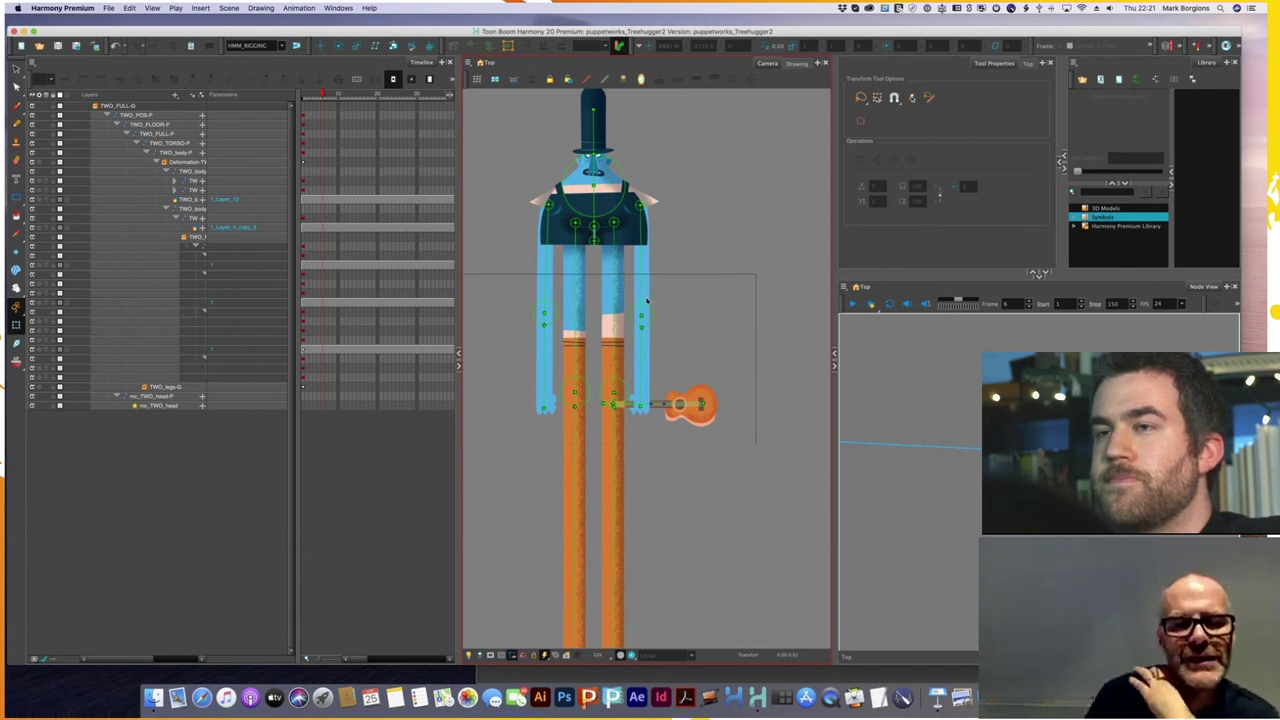
pyautogui.moveTo(595, 126)
pyautogui.mouseDown()
pyautogui.moveTo(606, 120)
pyautogui.moveTo(577, 122)
pyautogui.moveTo(608, 120)
pyautogui.mouseUp()
pyautogui.press('super+z')
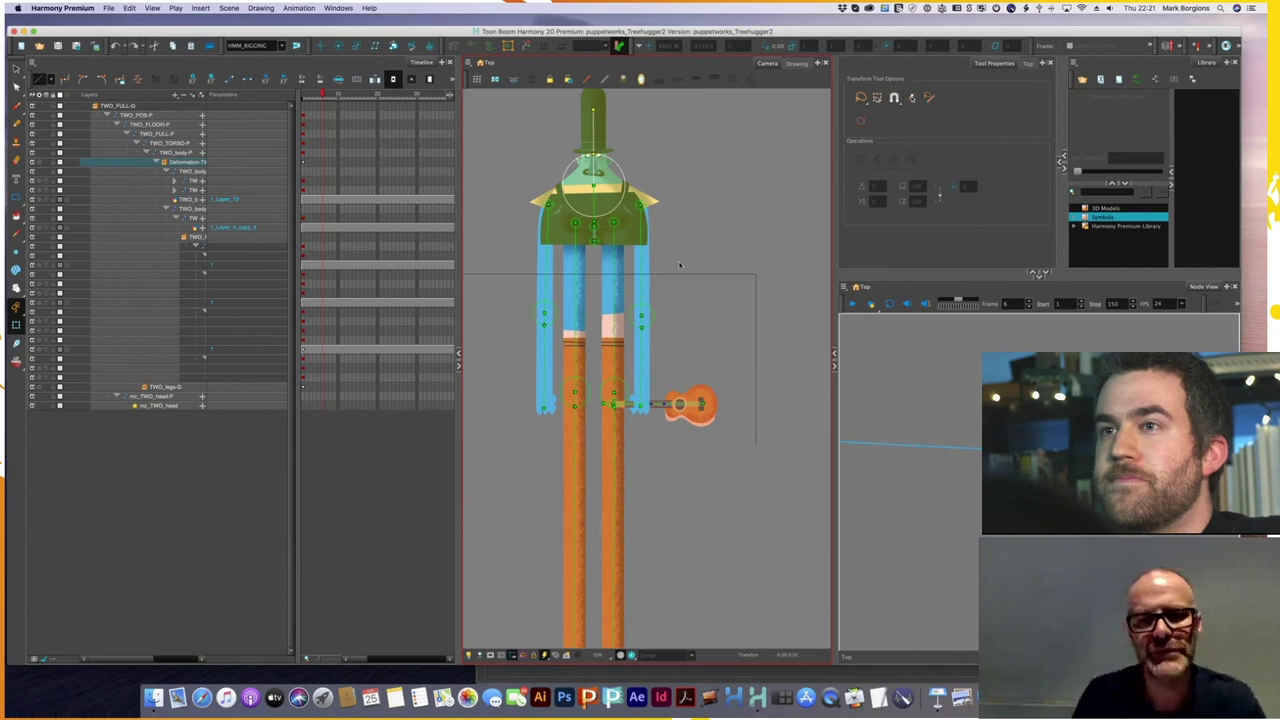
# - Swing the arm holding the guitar outward and fold its forearm up so the guitar lies across the body
pyautogui.moveTo(641, 268); pyautogui.dragTo(652, 269)
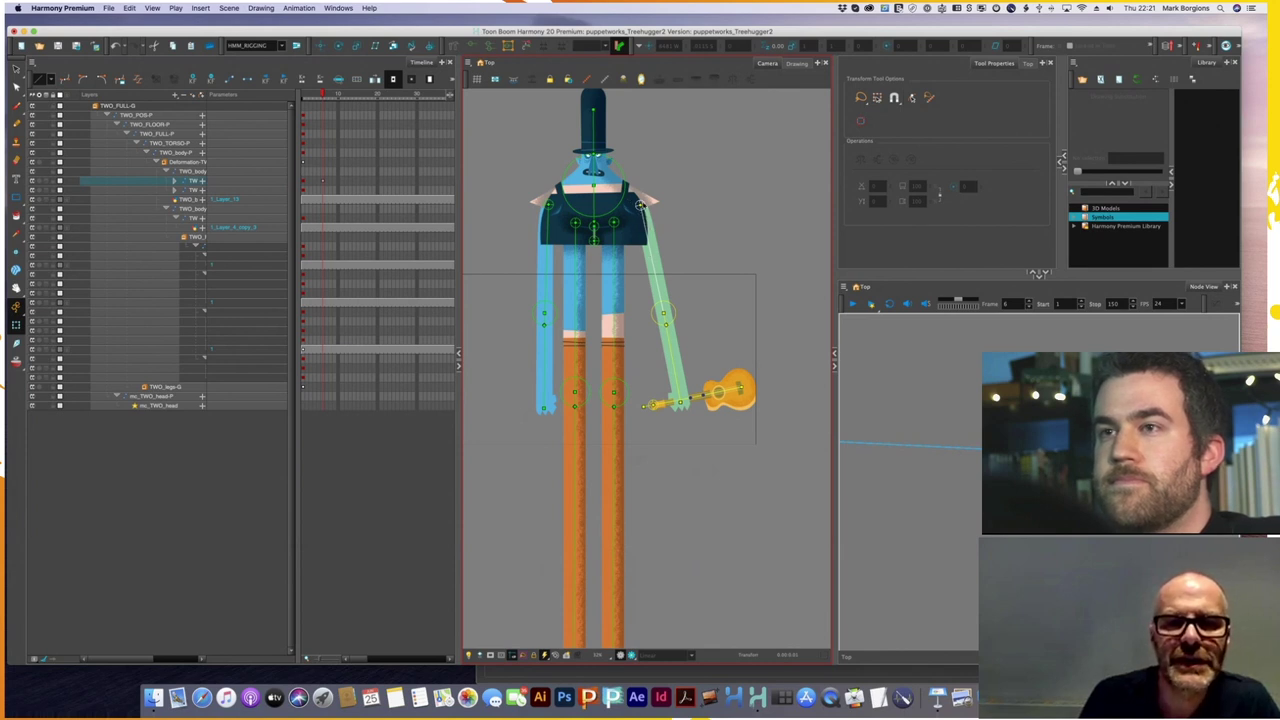
pyautogui.moveTo(633, 322); pyautogui.dragTo(634, 249)
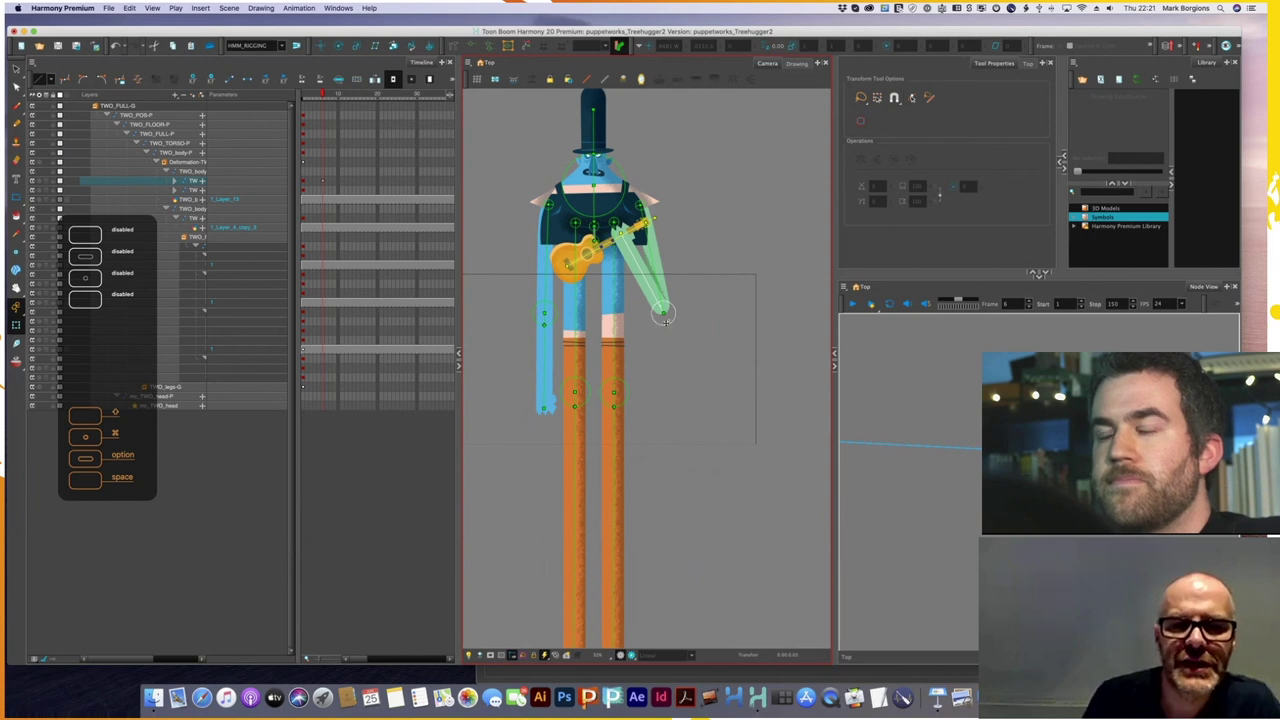
pyautogui.moveTo(640, 272); pyautogui.dragTo(637, 274)
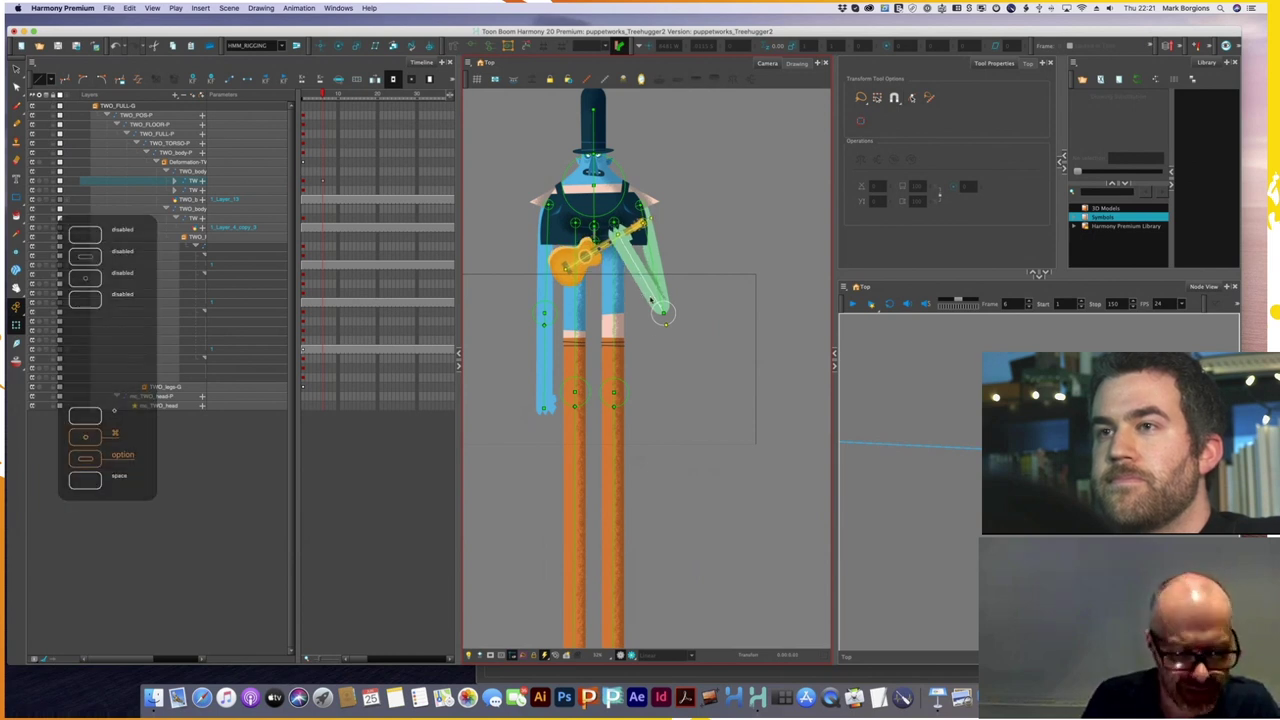
pyautogui.scroll(5, 656, 277)
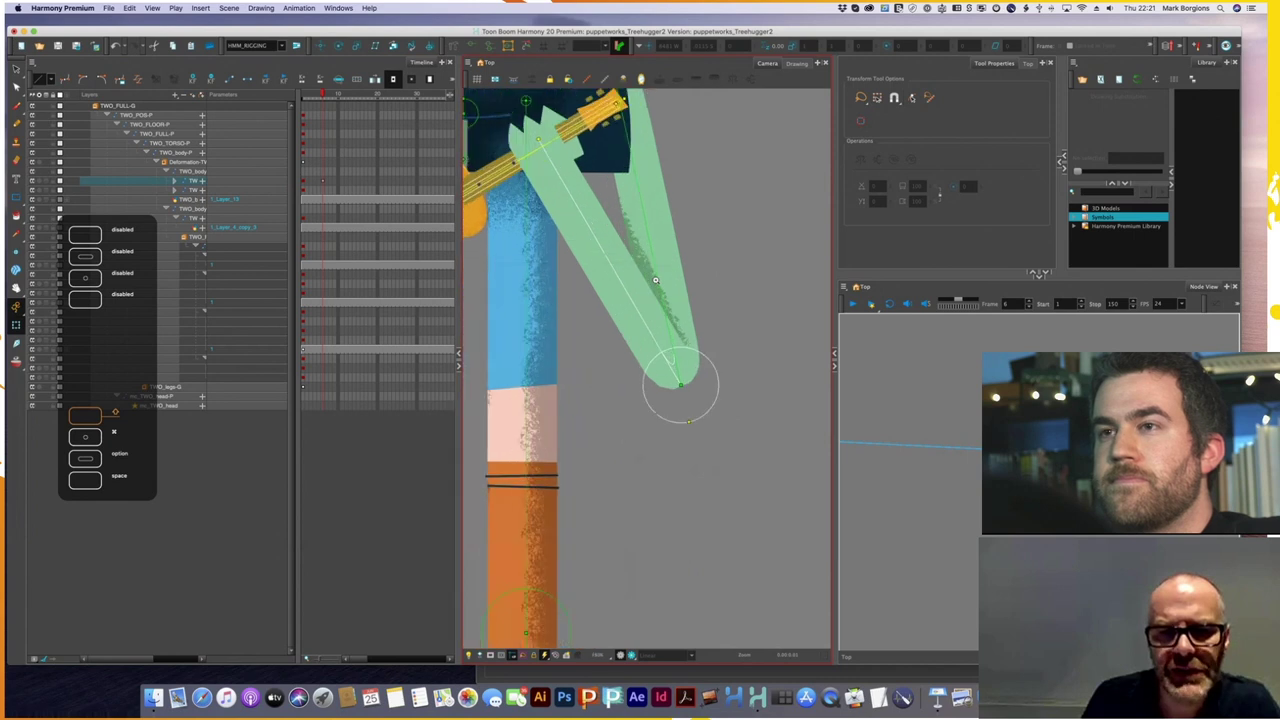
pyautogui.click(710, 233)
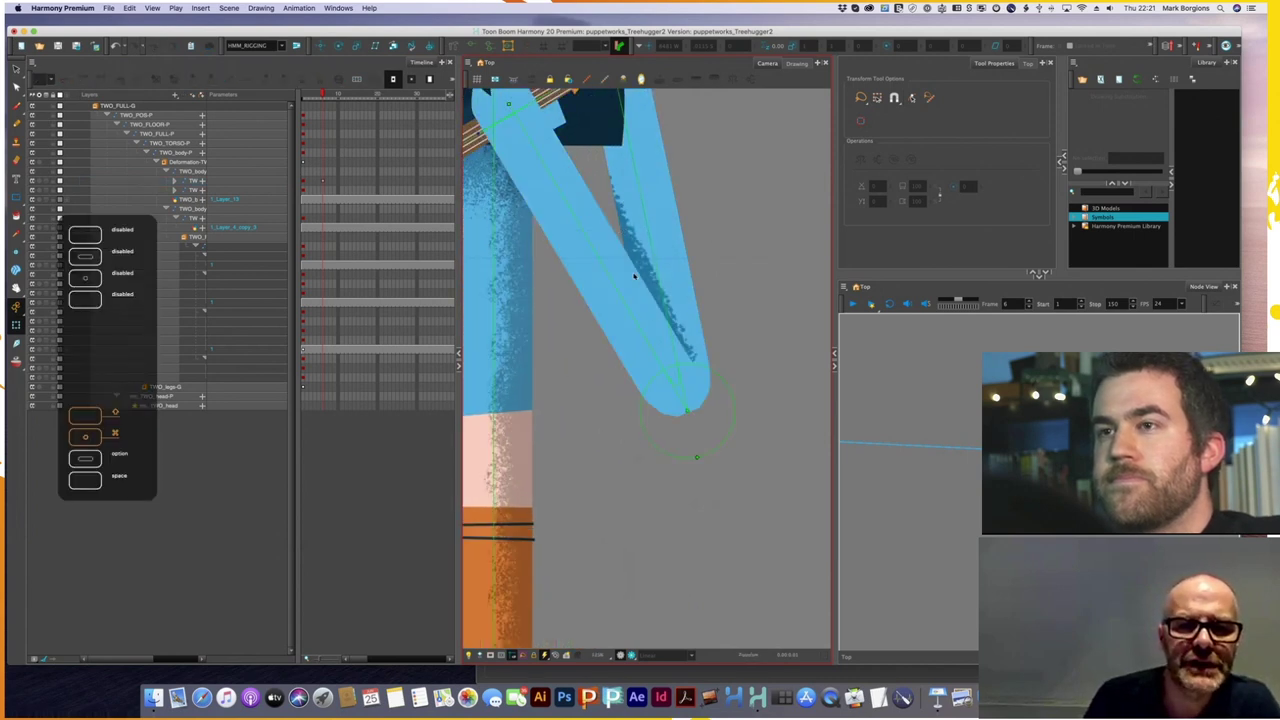
# - Rotate the folded forearm slightly to refine the guitar's position in front of the body, and deselect the arm
pyautogui.press('super')
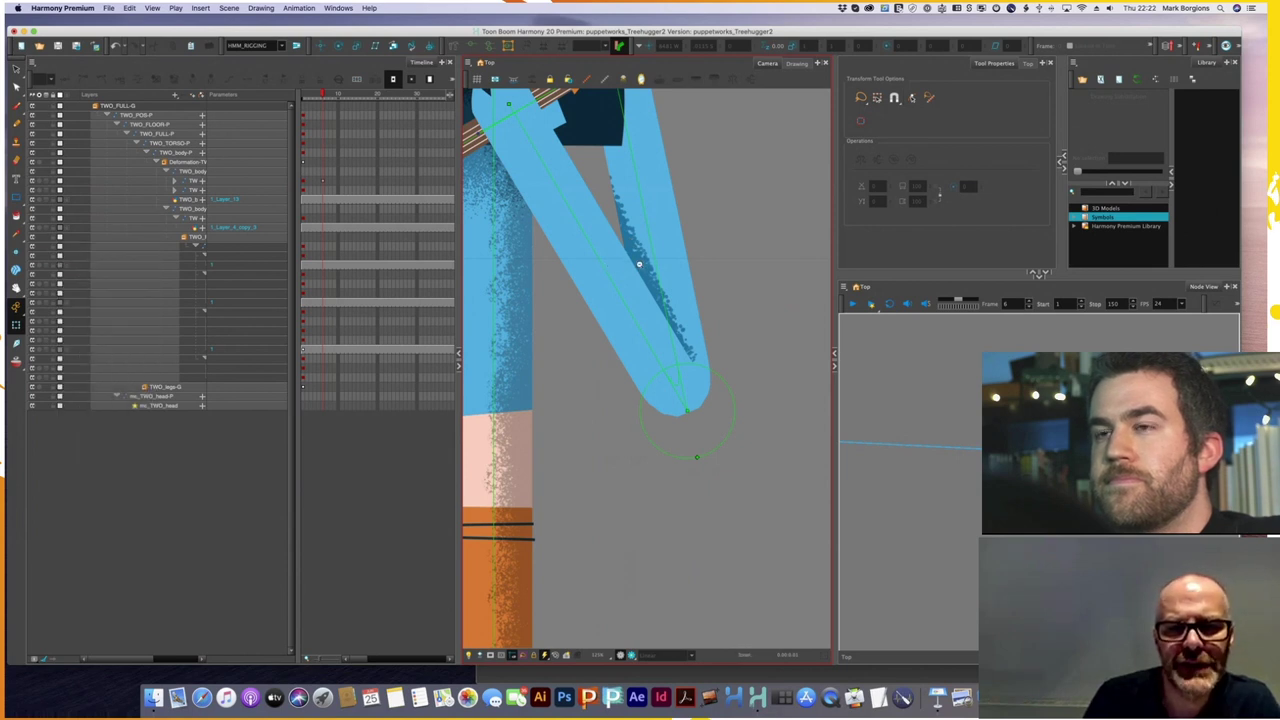
pyautogui.scroll(-1, 640, 263)
pyautogui.scroll(-3, 640, 263)
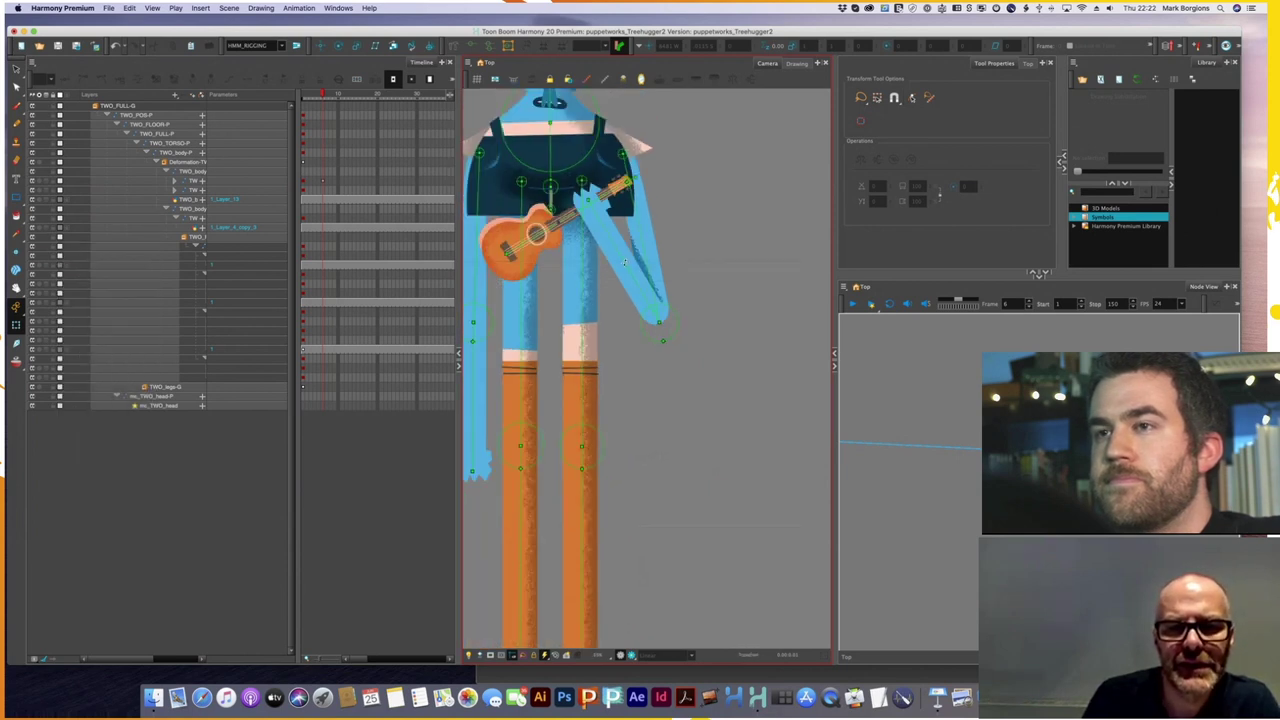
pyautogui.click(624, 263)
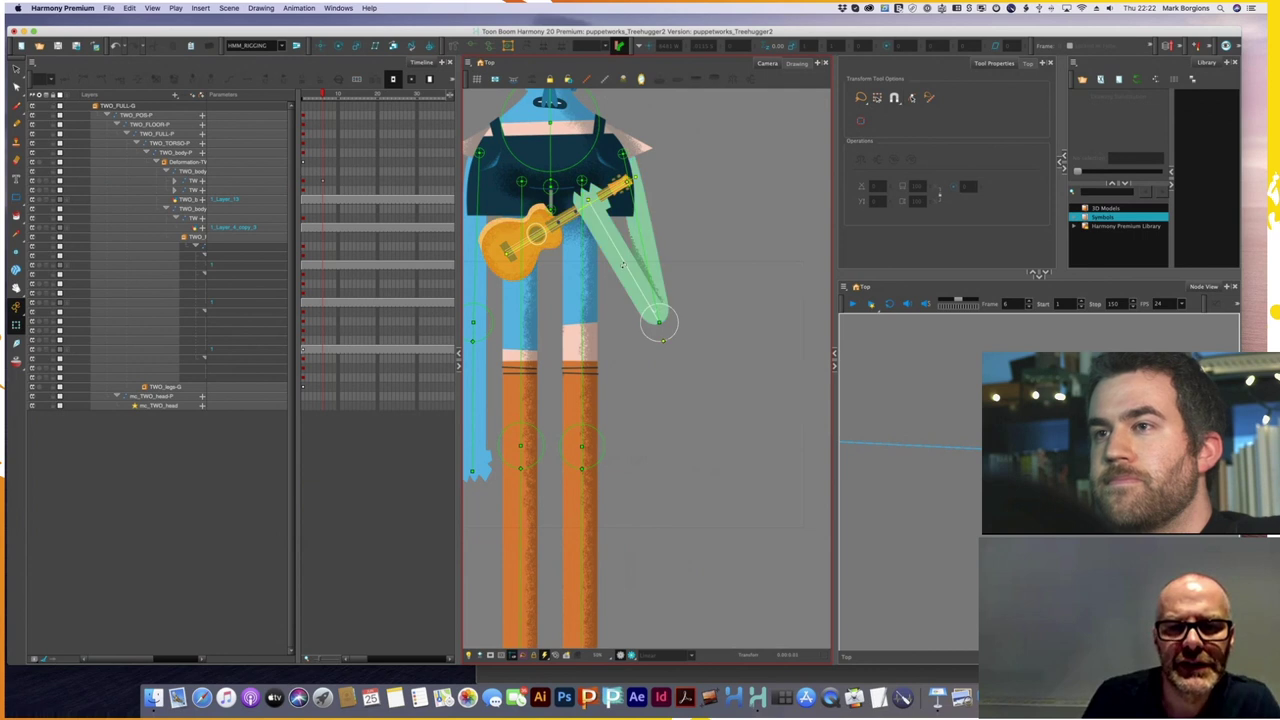
pyautogui.moveTo(624, 269); pyautogui.dragTo(641, 233)
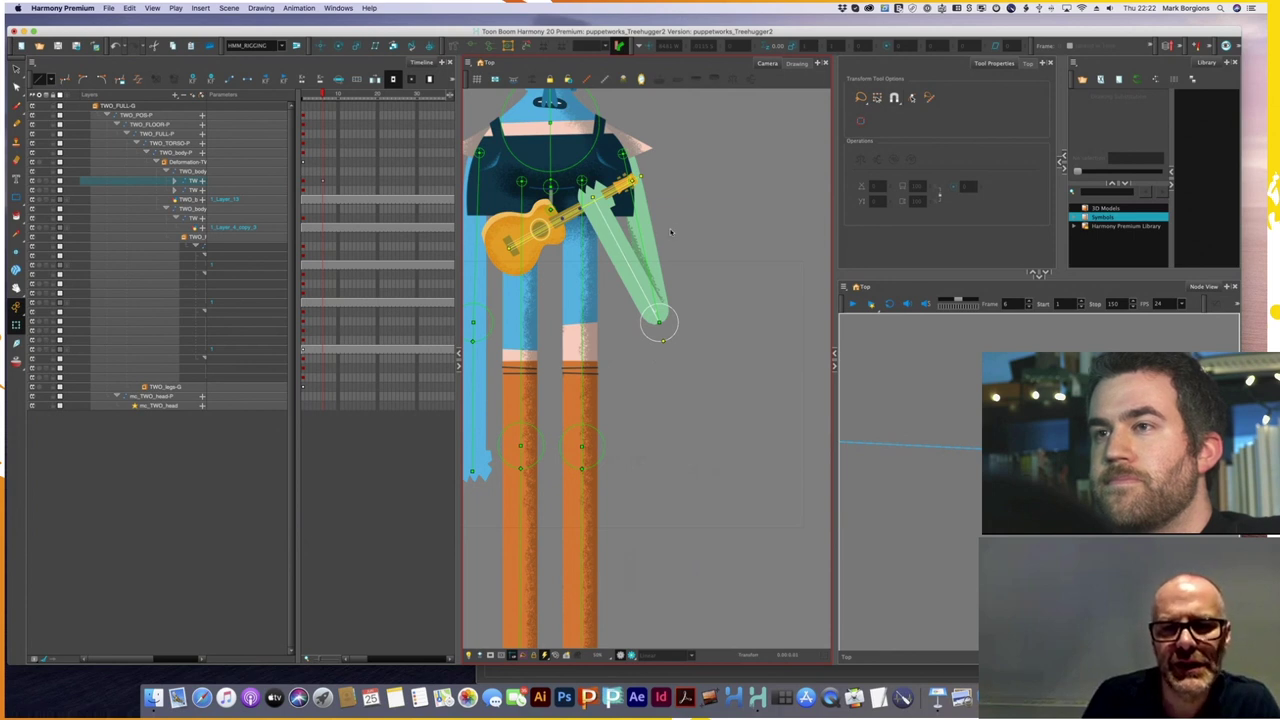
pyautogui.click(670, 232)
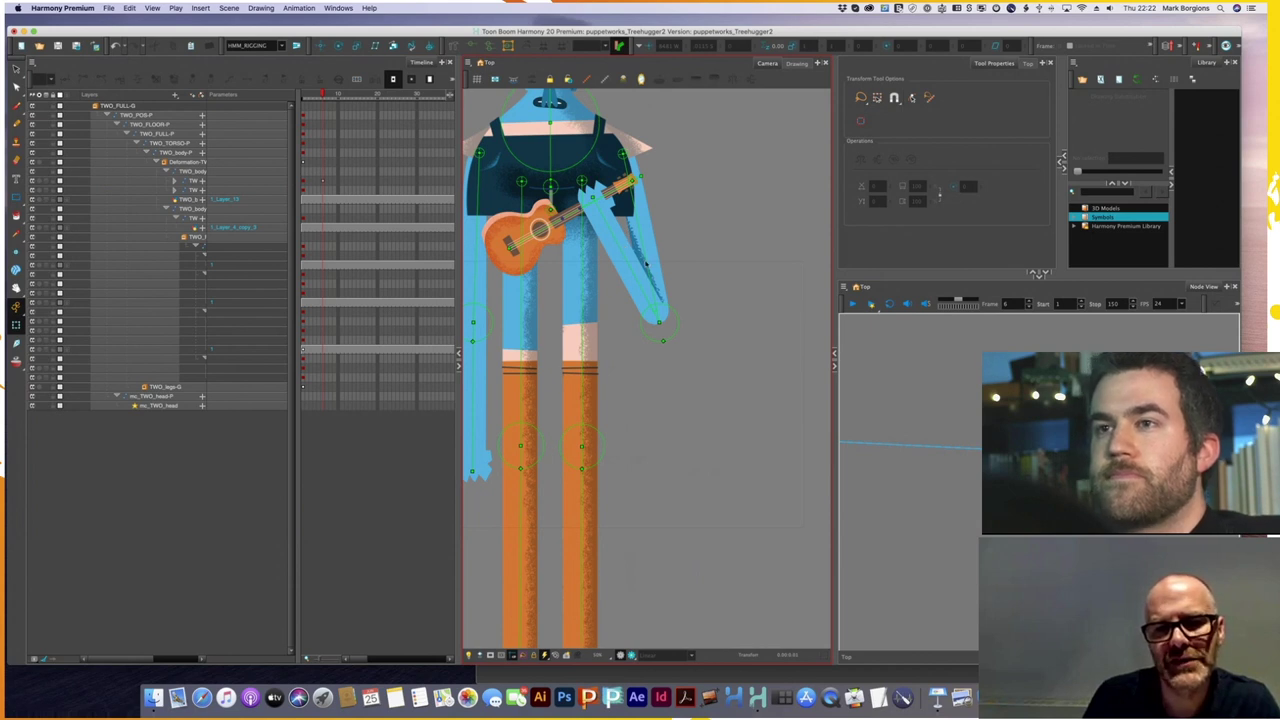
# - Try lowering the forearm with the guitar and swinging the opposite arm outward from the shoulder
pyautogui.moveTo(624, 258); pyautogui.dragTo(650, 394)
pyautogui.moveTo(691, 227); pyautogui.dragTo(752, 287)
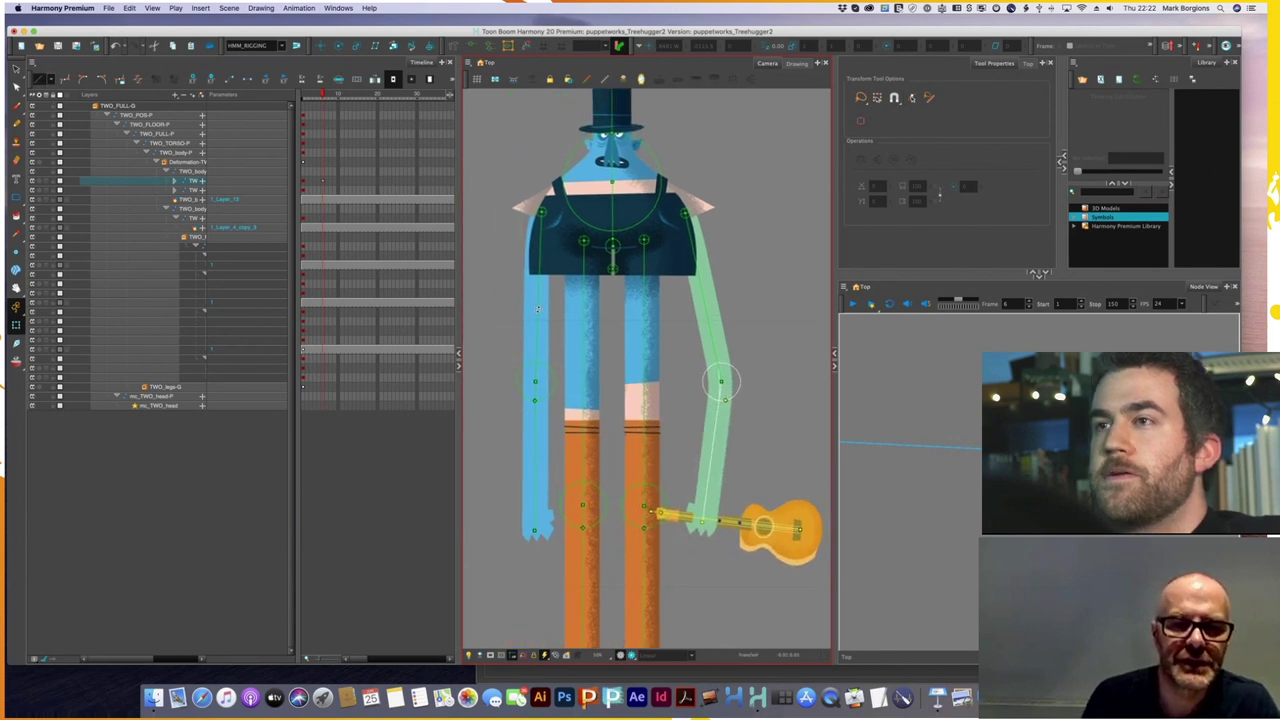
pyautogui.moveTo(538, 309); pyautogui.dragTo(521, 413)
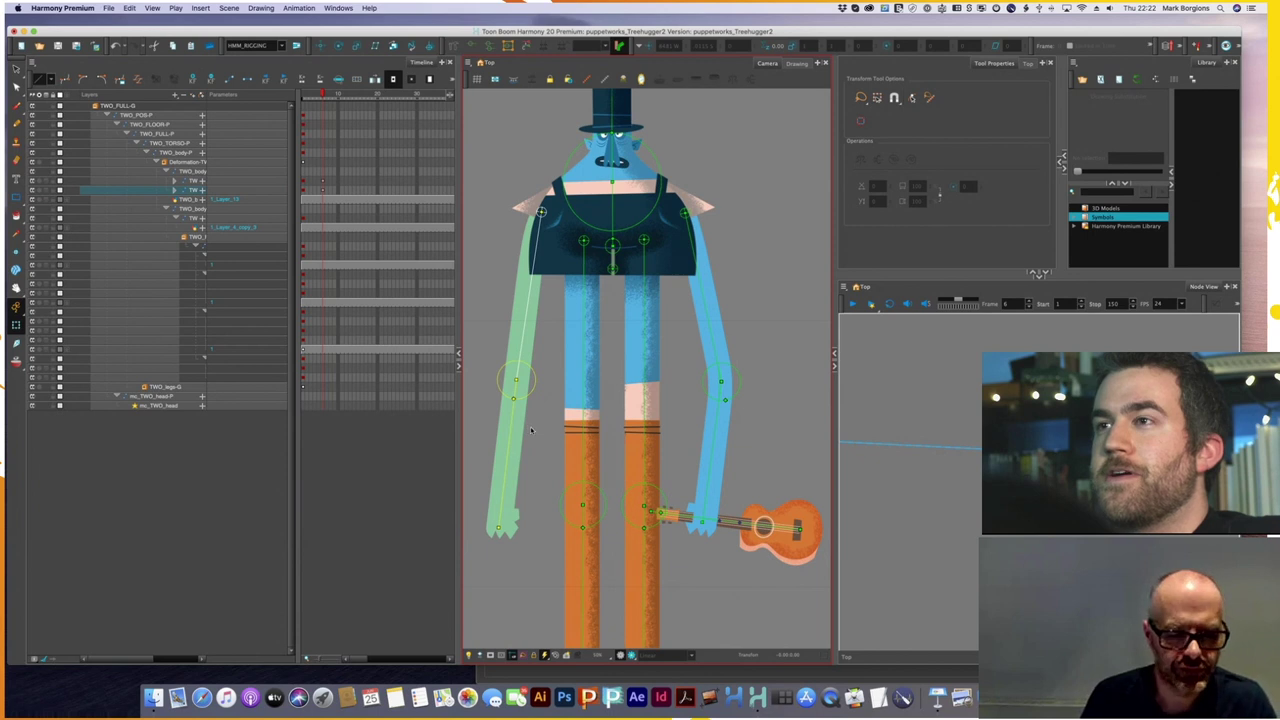
# - Undo the recent pose changes to both arms
pyautogui.press('super+z')
pyautogui.press('super+z')
pyautogui.press('super+z')
pyautogui.press('super+z')
pyautogui.press('super+z')
pyautogui.press('super+z')
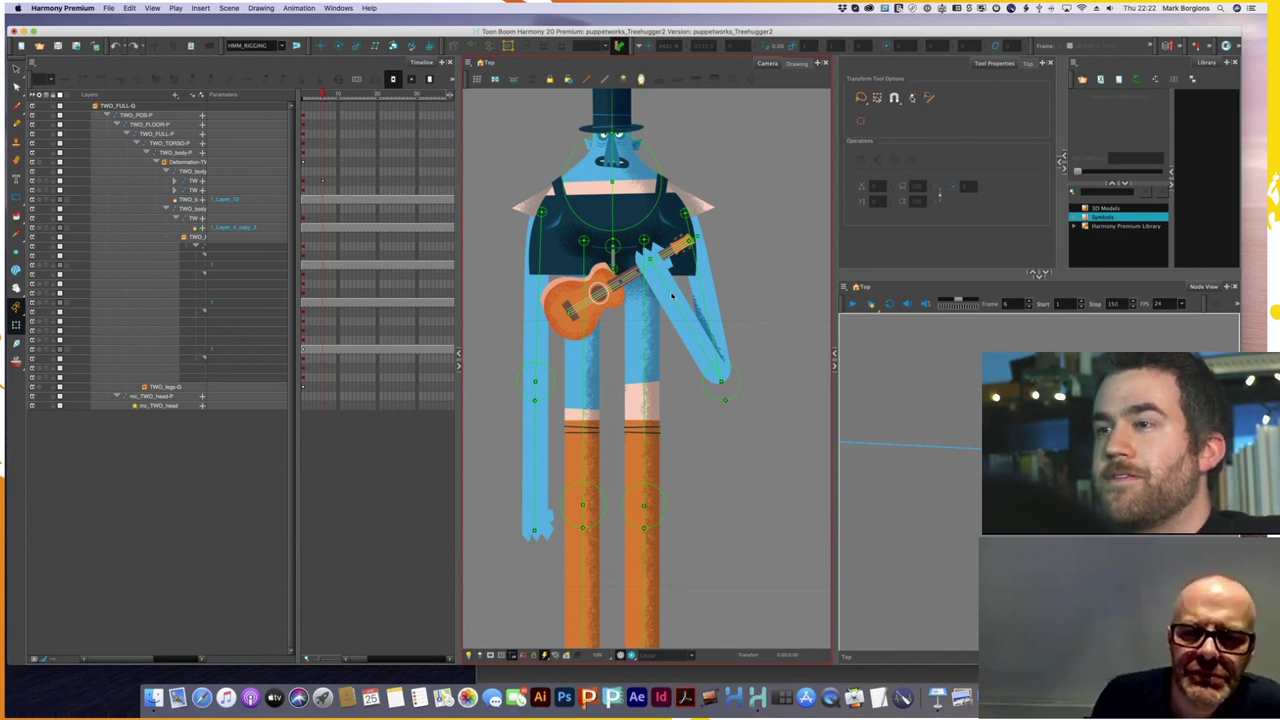
# - Straighten the guitar arm by lowering its forearm and rotate the upper arm back toward the body
pyautogui.moveTo(671, 293); pyautogui.dragTo(730, 468)
pyautogui.moveTo(709, 323); pyautogui.dragTo(698, 349)
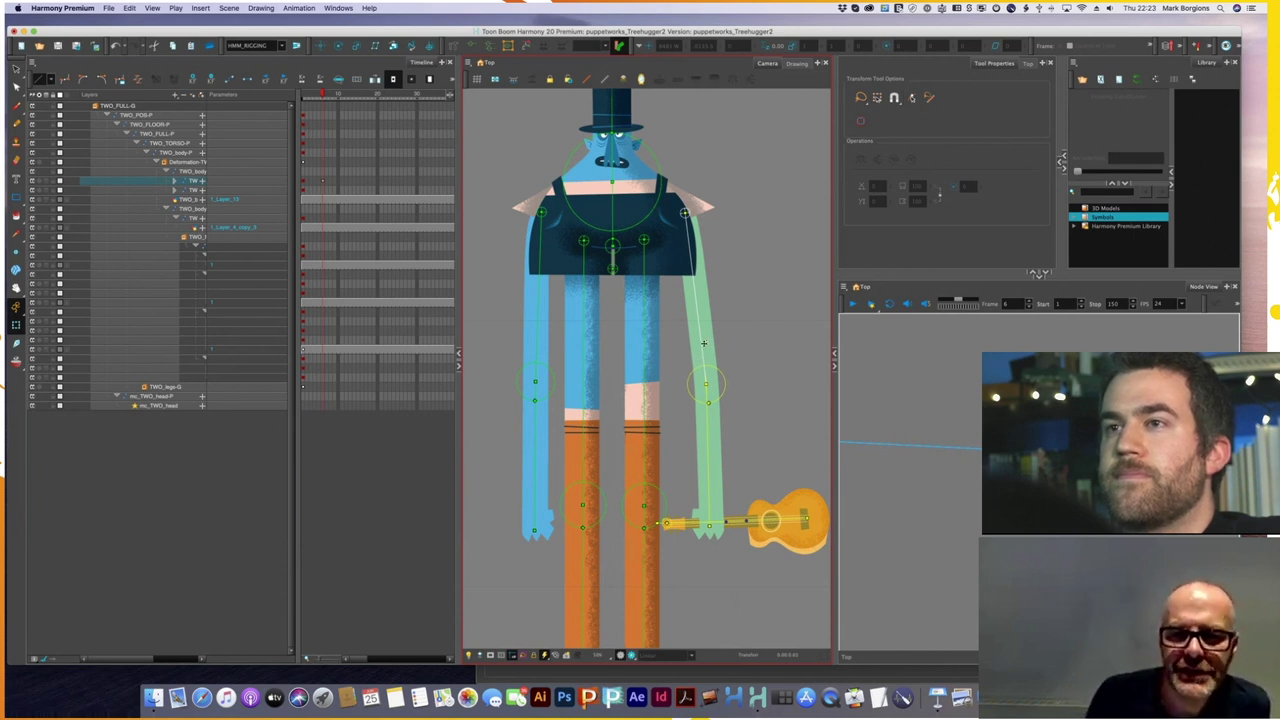
# - Swing the forearm with the guitar inward across the legs and deselect the arm
pyautogui.moveTo(701, 343); pyautogui.dragTo(650, 443)
pyautogui.click(708, 513)
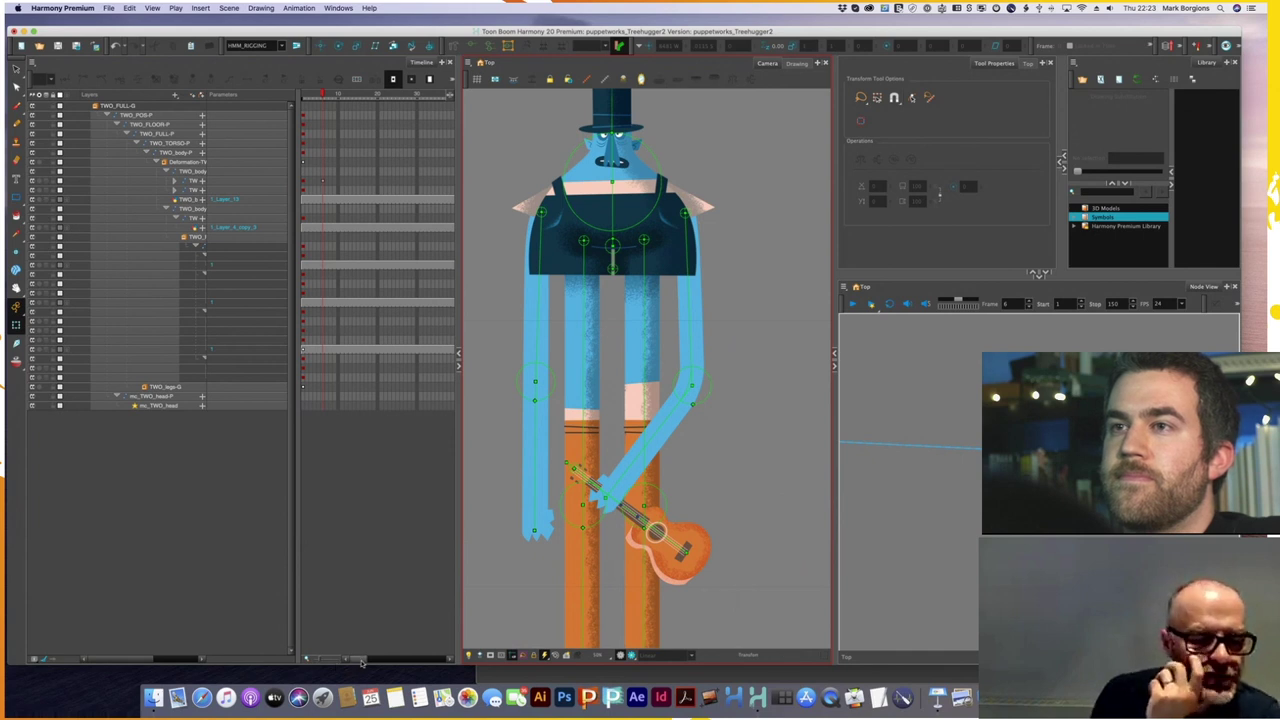
# - Examine the keyed head-turn poses from frame 50 to frame 57 with the face and hat in view
pyautogui.moveTo(361, 659); pyautogui.dragTo(369, 660)
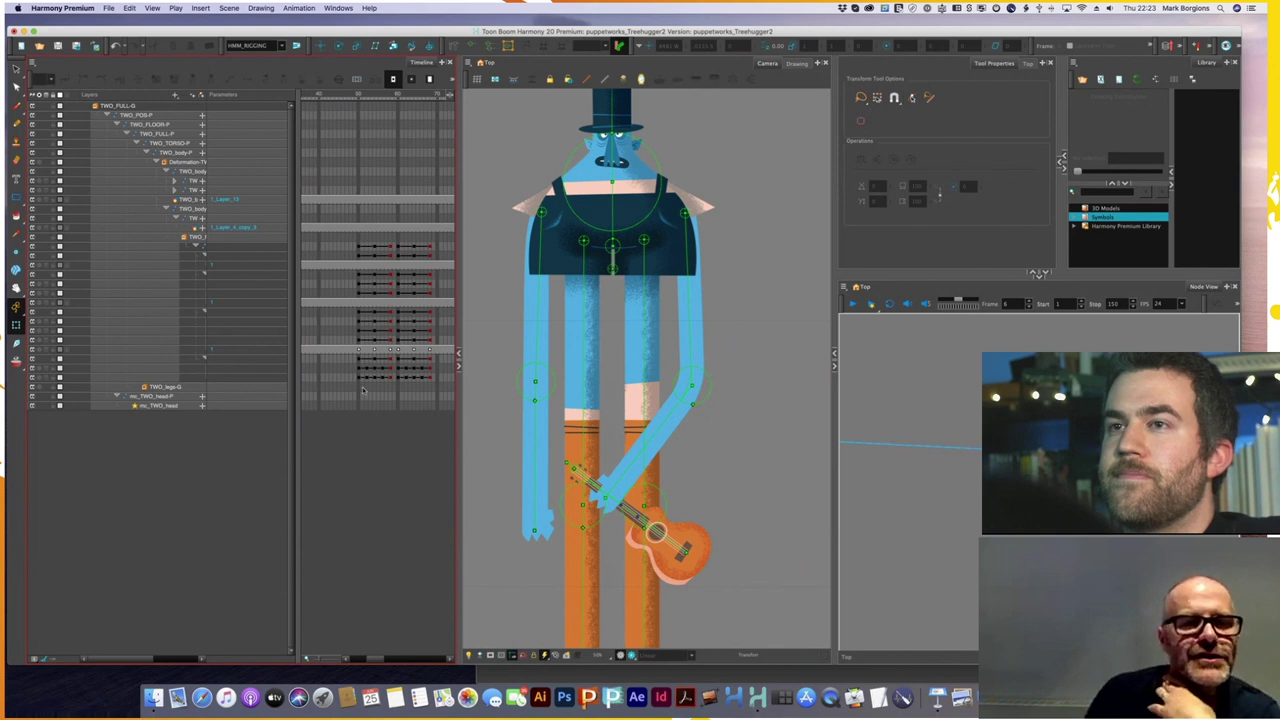
pyautogui.click(359, 93)
pyautogui.moveTo(661, 125); pyautogui.dragTo(677, 228)
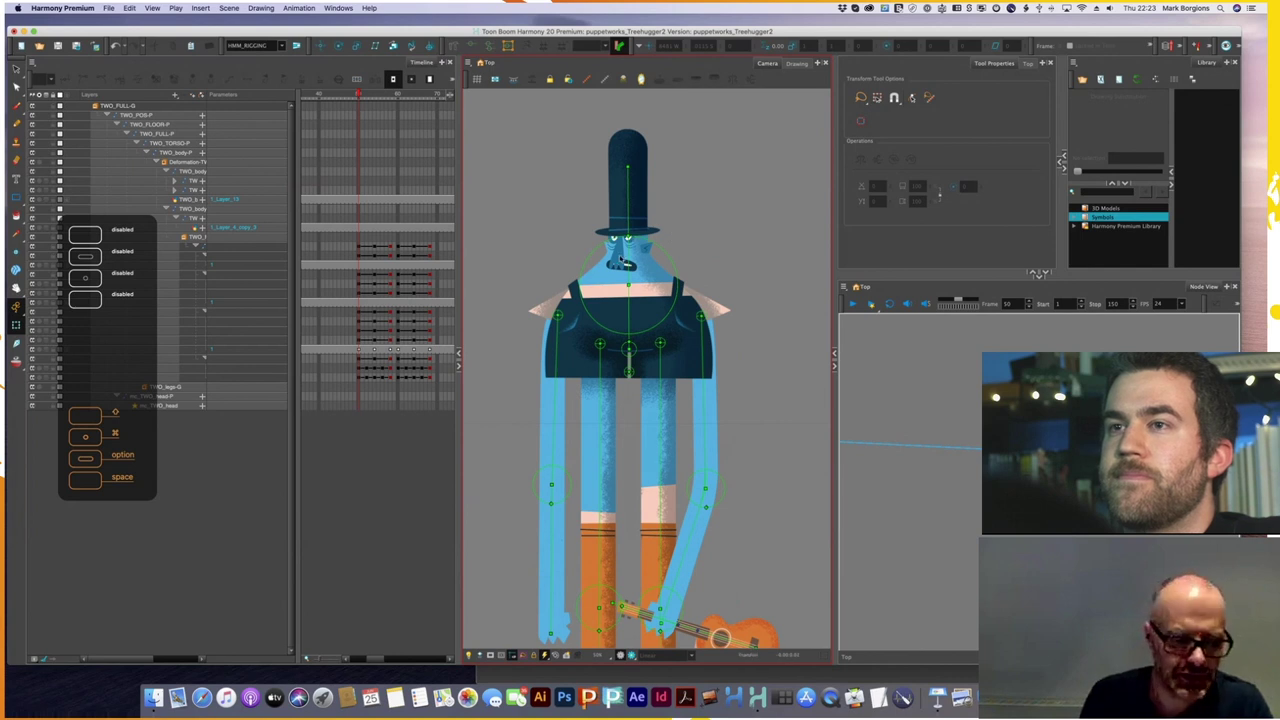
pyautogui.scroll(5, 630, 245)
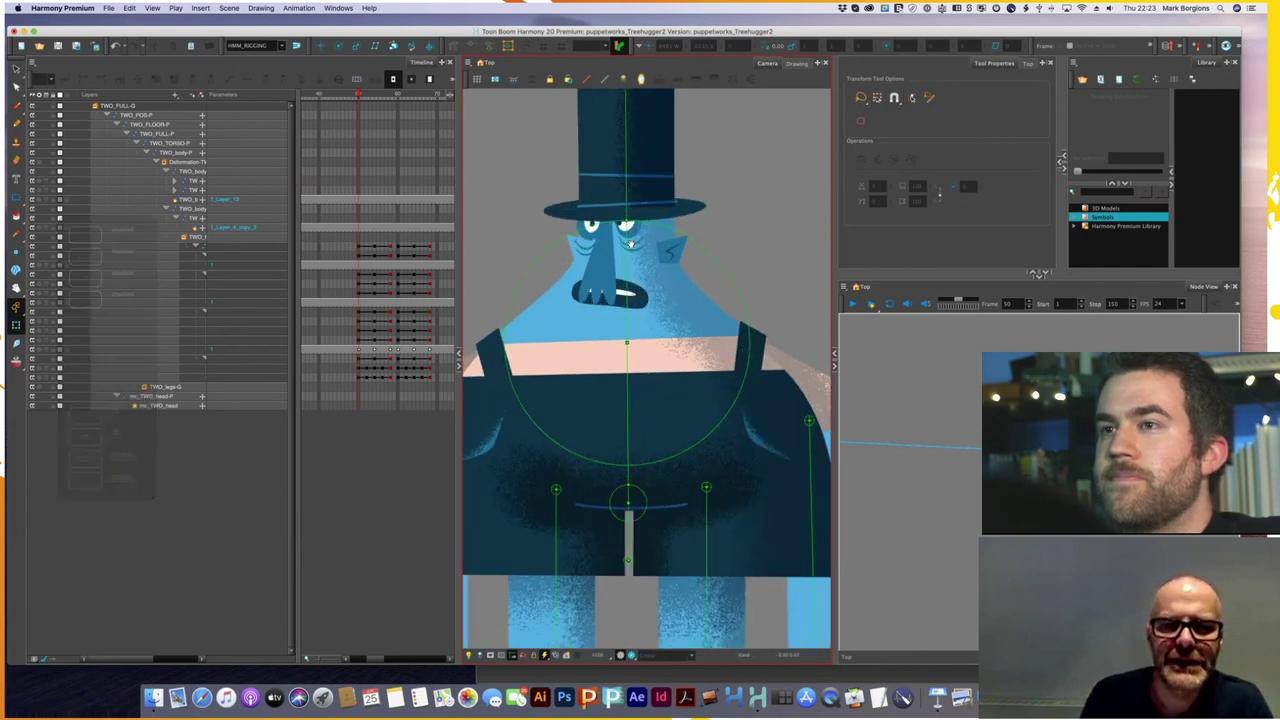
pyautogui.scroll(-5, 634, 241)
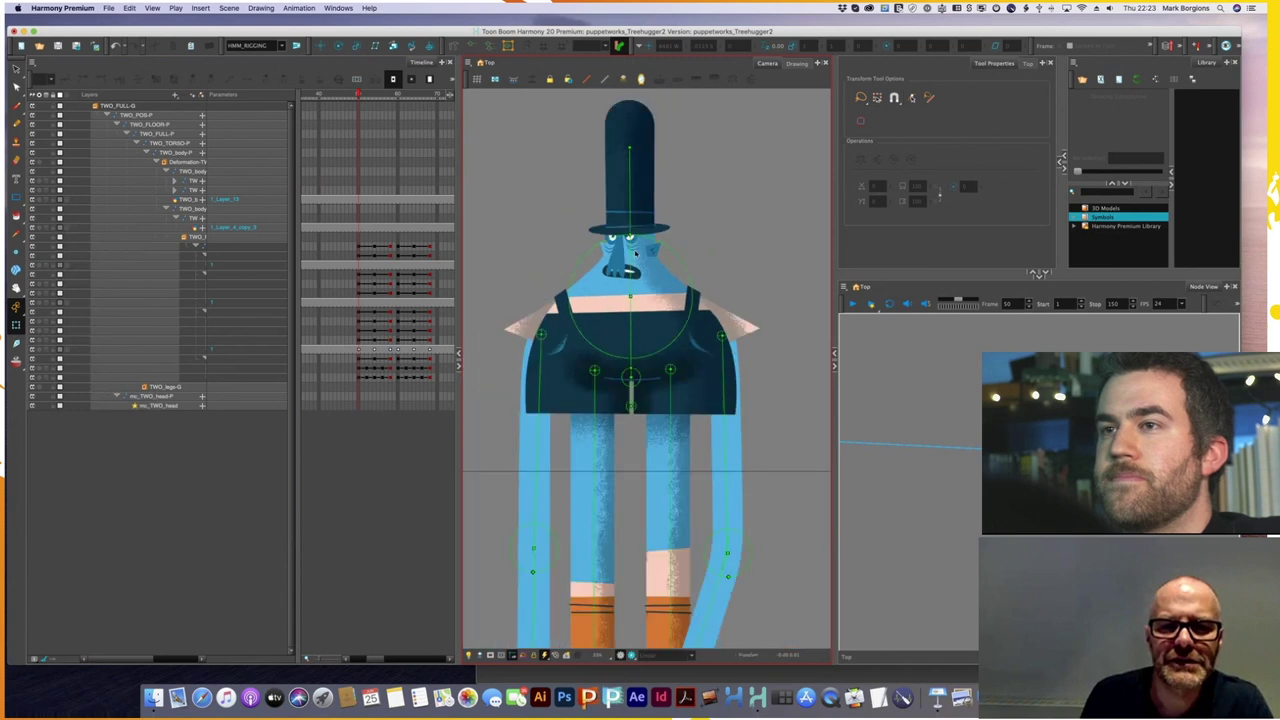
pyautogui.moveTo(635, 251); pyautogui.dragTo(625, 273)
pyautogui.moveTo(360, 92); pyautogui.dragTo(388, 120)
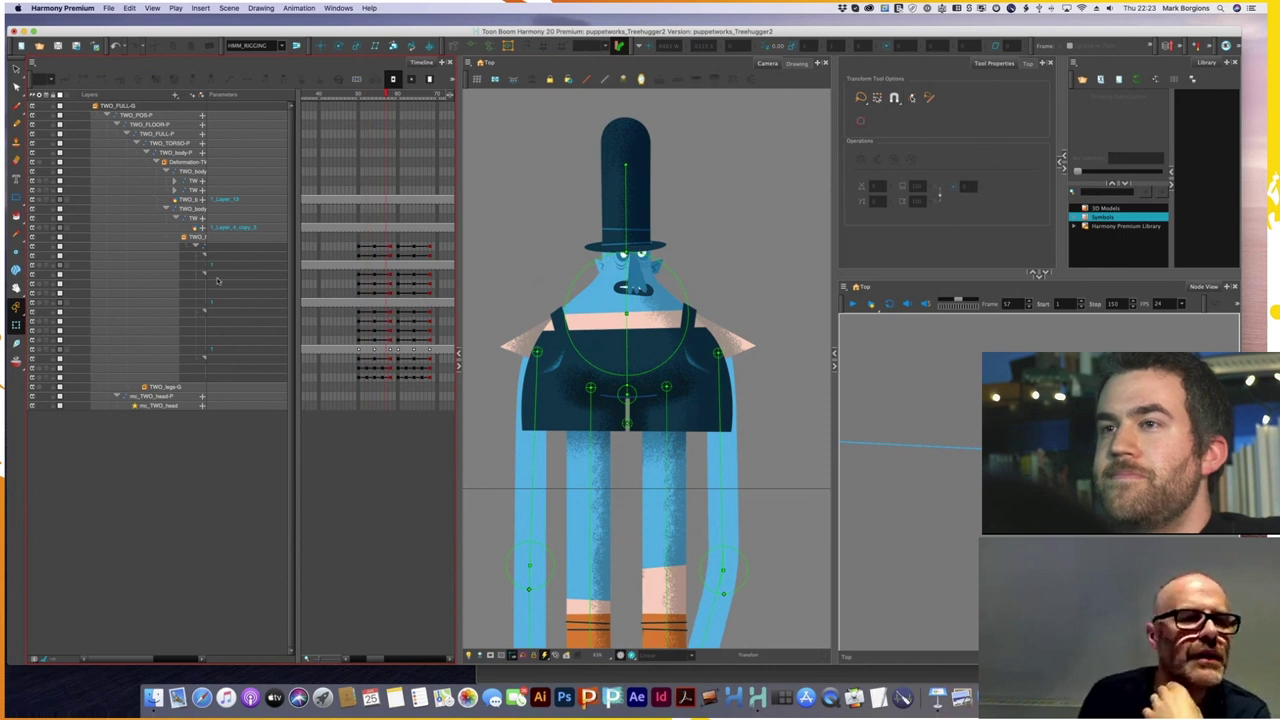
# - Show the mc_TWO_head controller and move its control point around the grid to turn the head and face
pyautogui.click(165, 406)
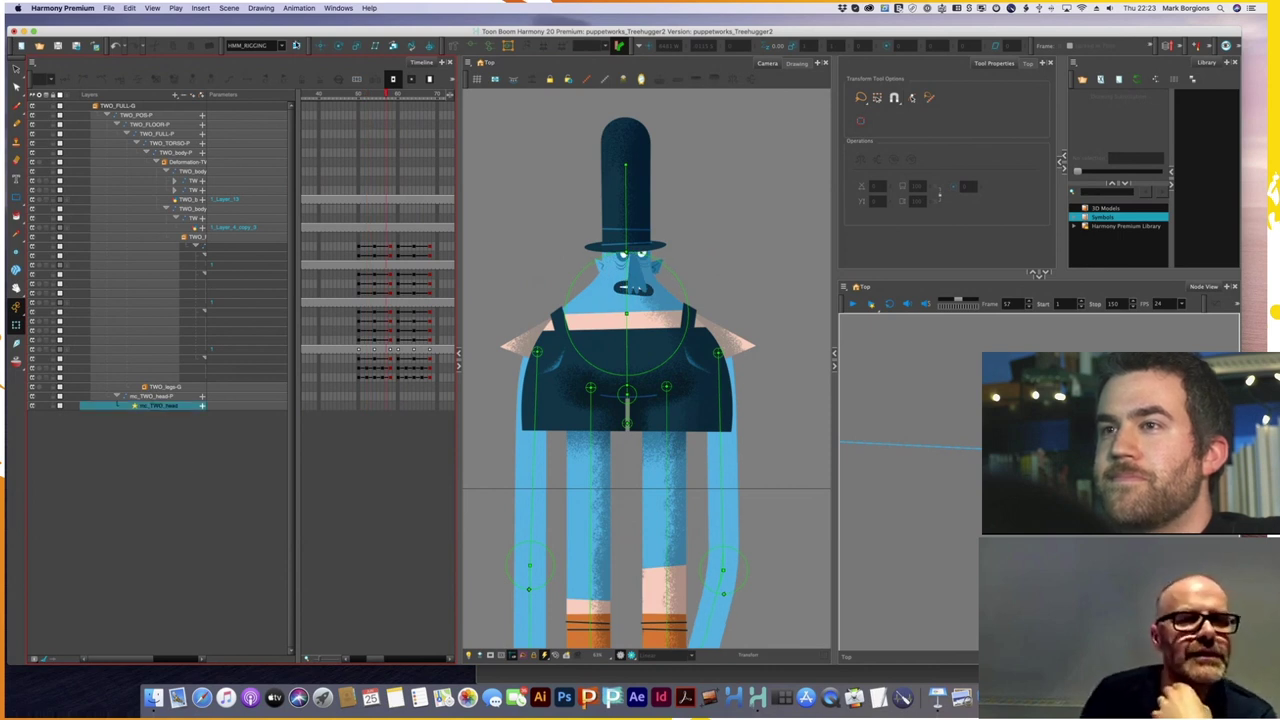
pyautogui.click(583, 80)
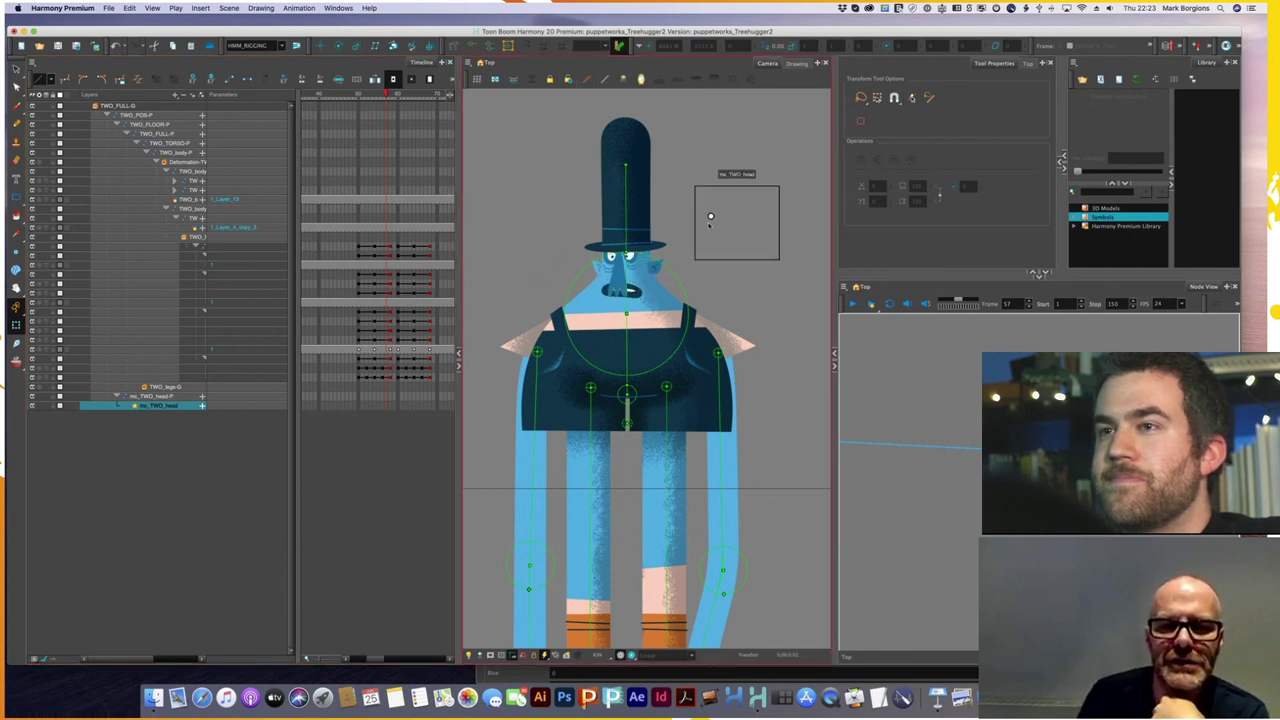
pyautogui.hotkey('shift', 'c')
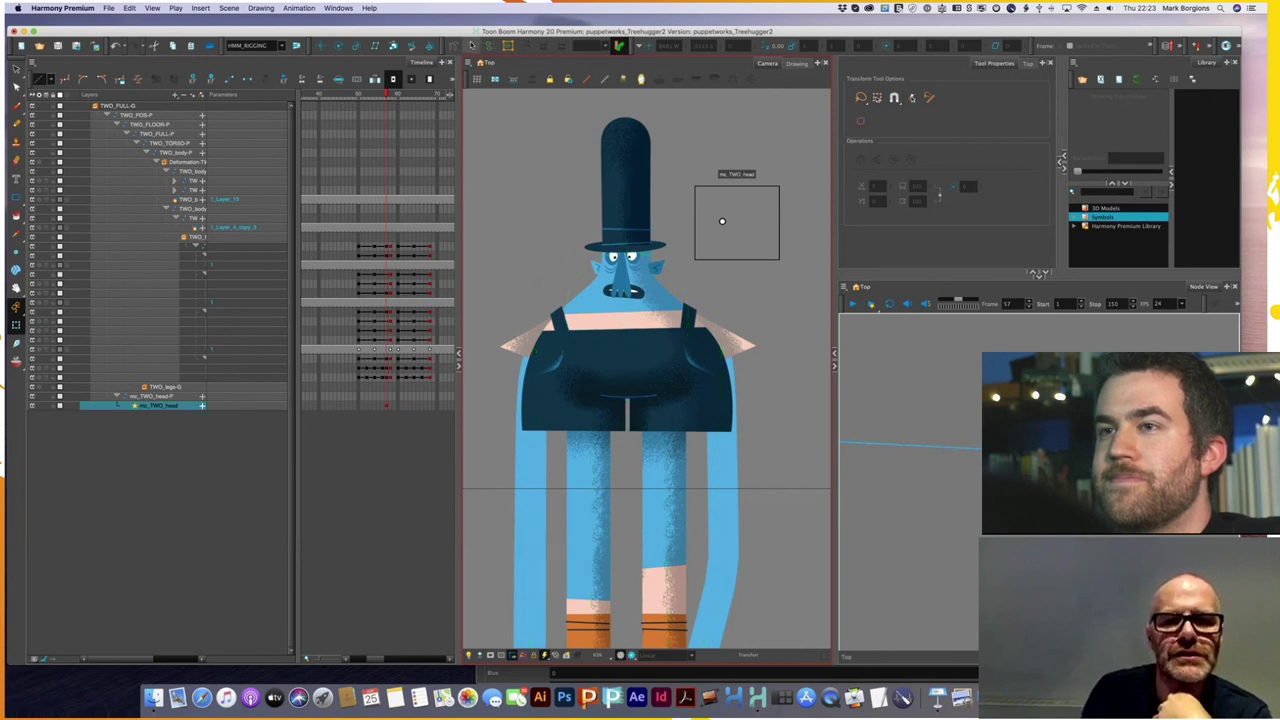
pyautogui.moveTo(726, 233); pyautogui.dragTo(739, 258)
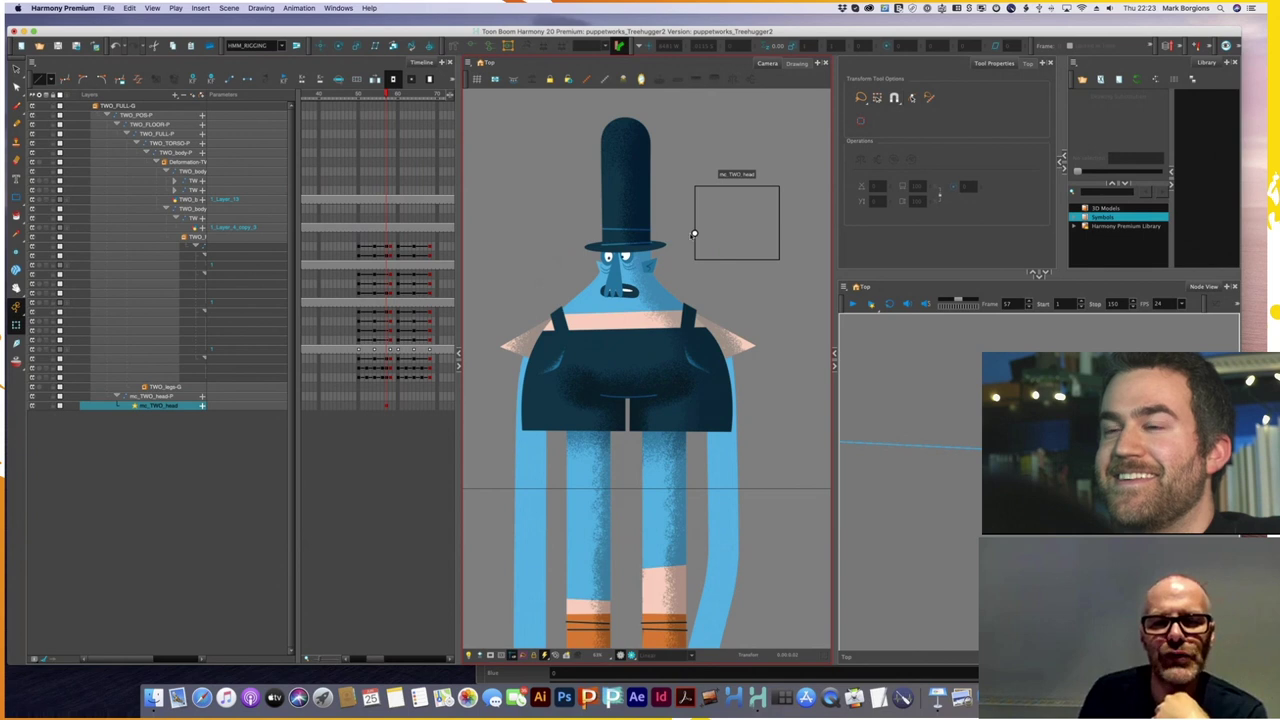
pyautogui.moveTo(742, 256); pyautogui.dragTo(738, 214)
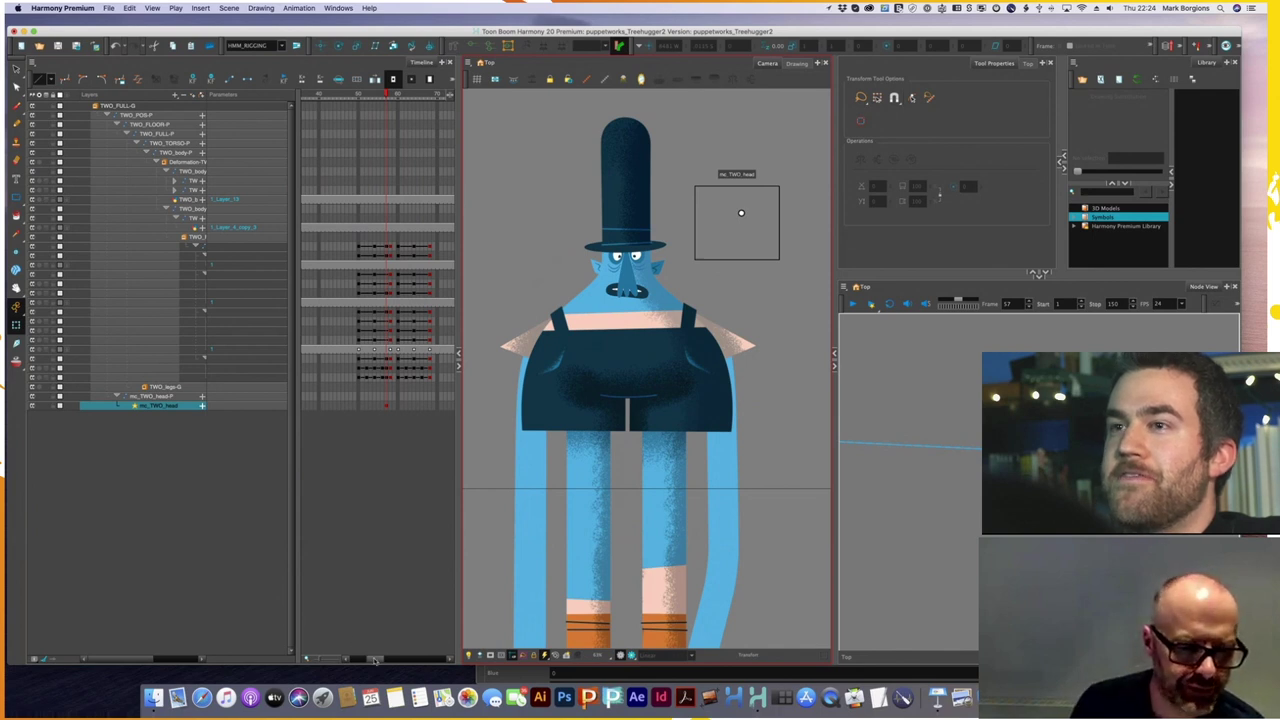
# - Review the poses near the start of the timeline and scrub the mouth poses from frame 90
pyautogui.moveTo(375, 661); pyautogui.dragTo(349, 661)
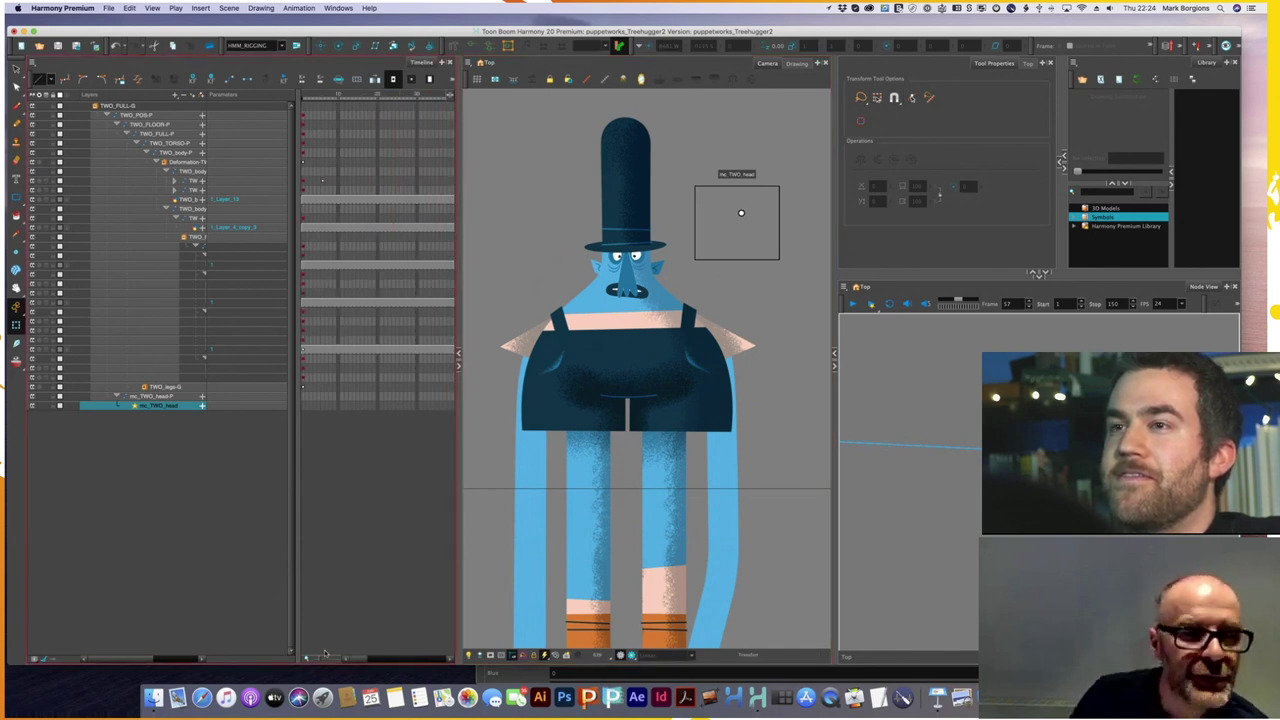
pyautogui.click(305, 94)
pyautogui.moveTo(308, 93)
pyautogui.mouseDown()
pyautogui.moveTo(320, 93)
pyautogui.moveTo(301, 94)
pyautogui.mouseUp()
pyautogui.click(344, 94)
pyautogui.moveTo(358, 659); pyautogui.dragTo(410, 658)
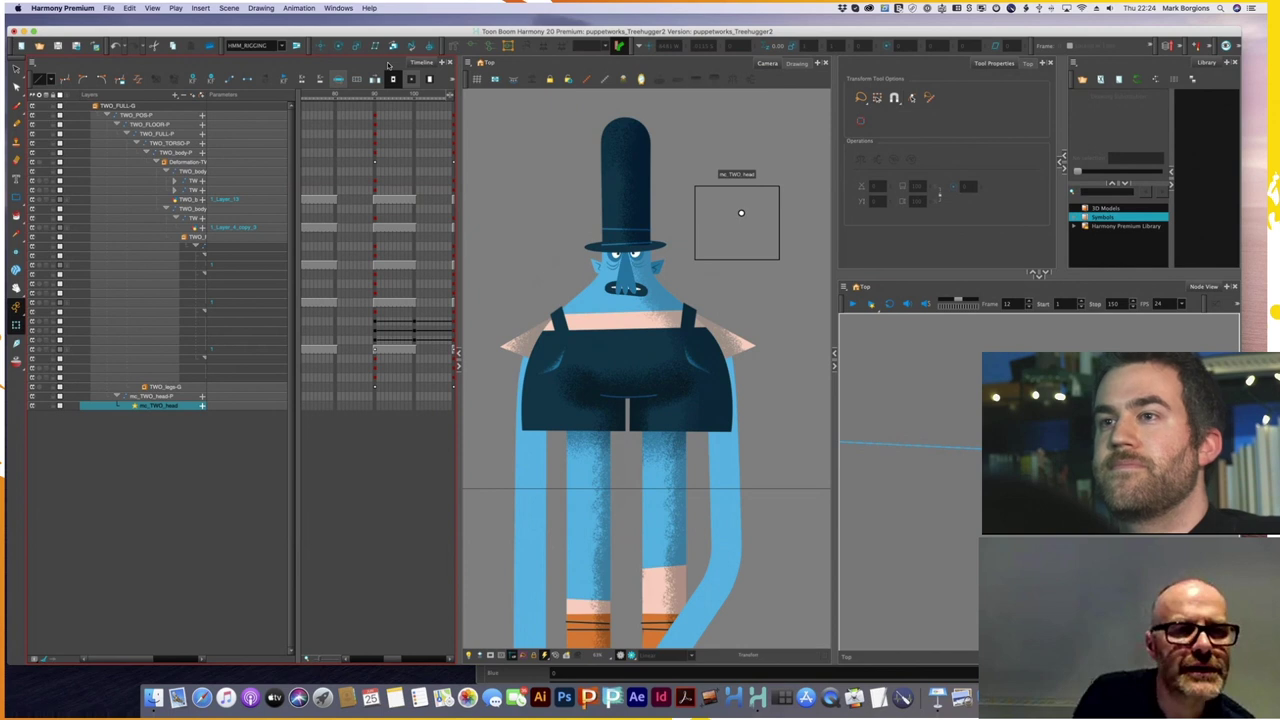
pyautogui.click(376, 94)
pyautogui.moveTo(377, 95); pyautogui.dragTo(379, 95)
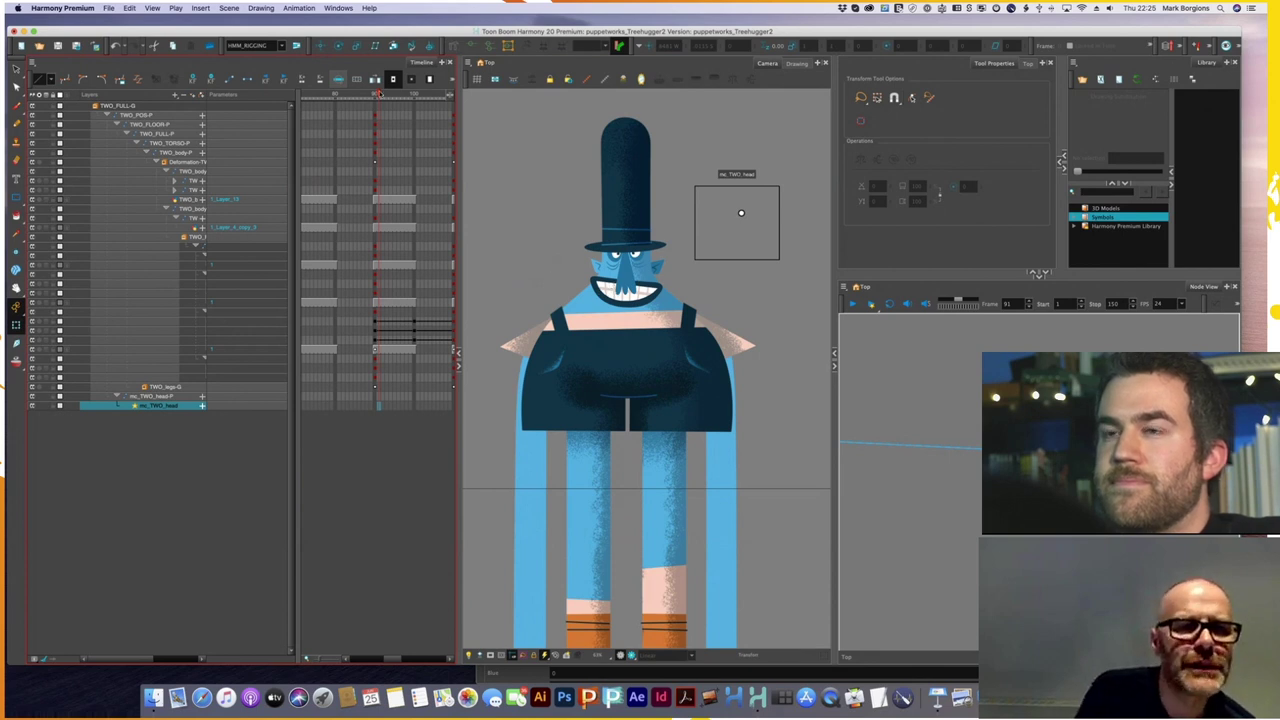
pyautogui.moveTo(379, 95)
pyautogui.mouseDown()
pyautogui.moveTo(412, 93)
pyautogui.moveTo(385, 104)
pyautogui.mouseUp()
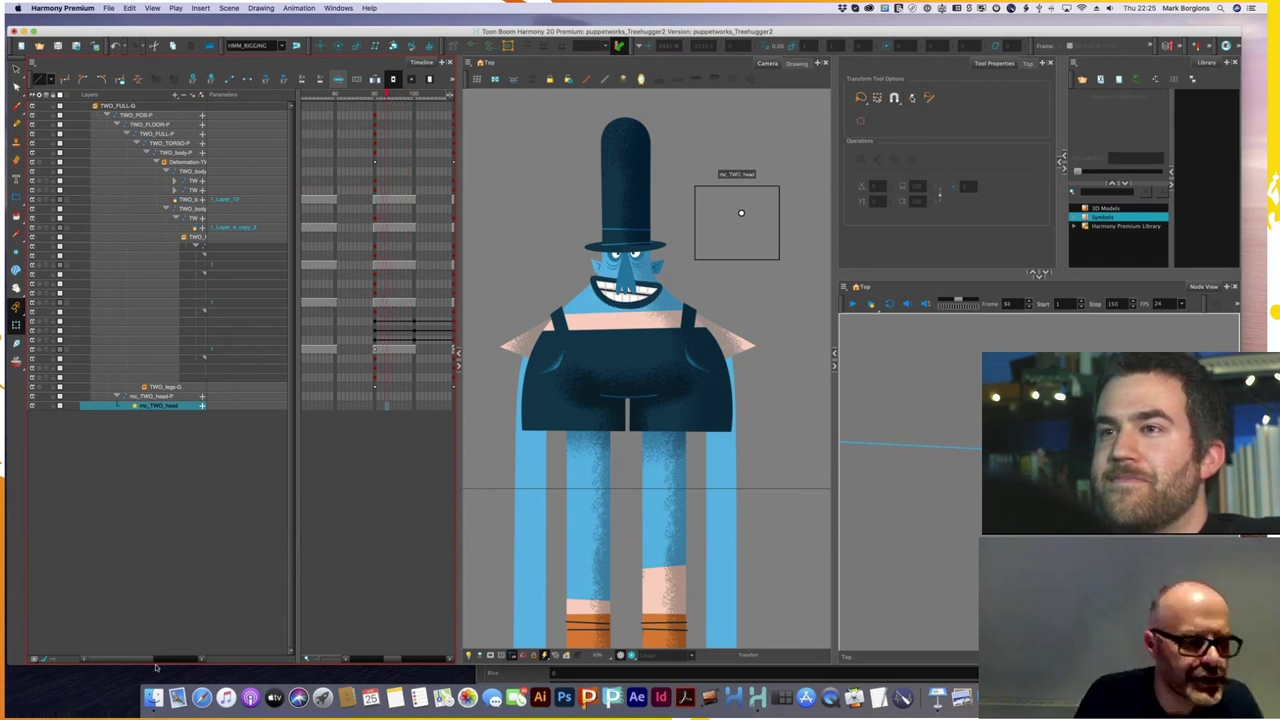
# - Select the frames from 90 to 100 on the TWO_mouthEXT-P, TWO_teethL-P and TWO_teethU-P layers
pyautogui.moveTo(150, 660); pyautogui.dragTo(171, 660)
pyautogui.press(',')
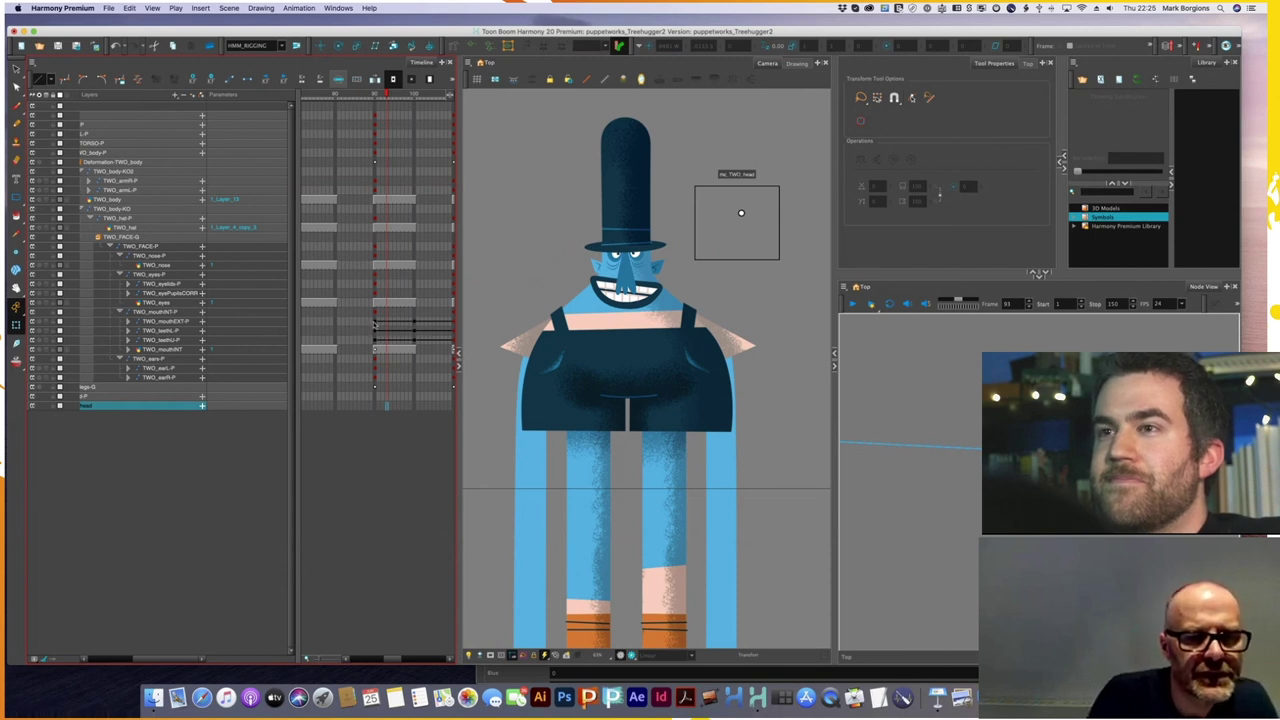
pyautogui.click(376, 324)
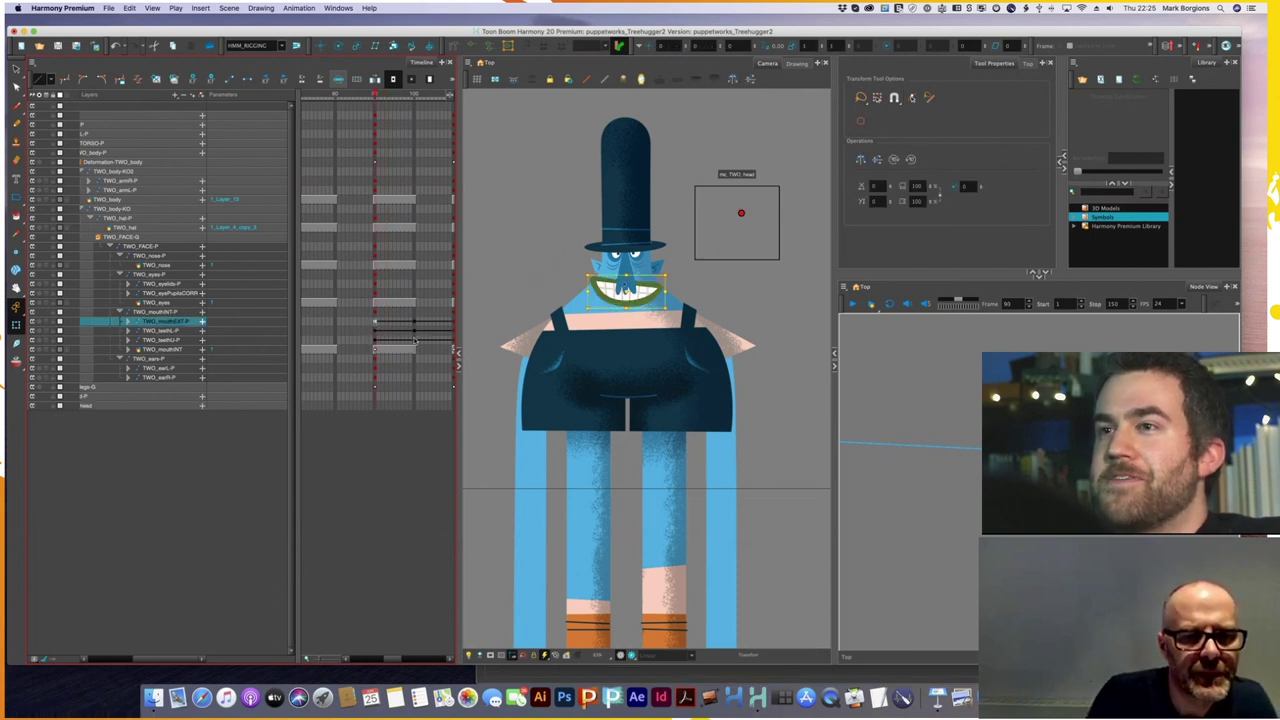
pyautogui.keyDown('shift'); pyautogui.click(414, 342); pyautogui.keyUp('shift')
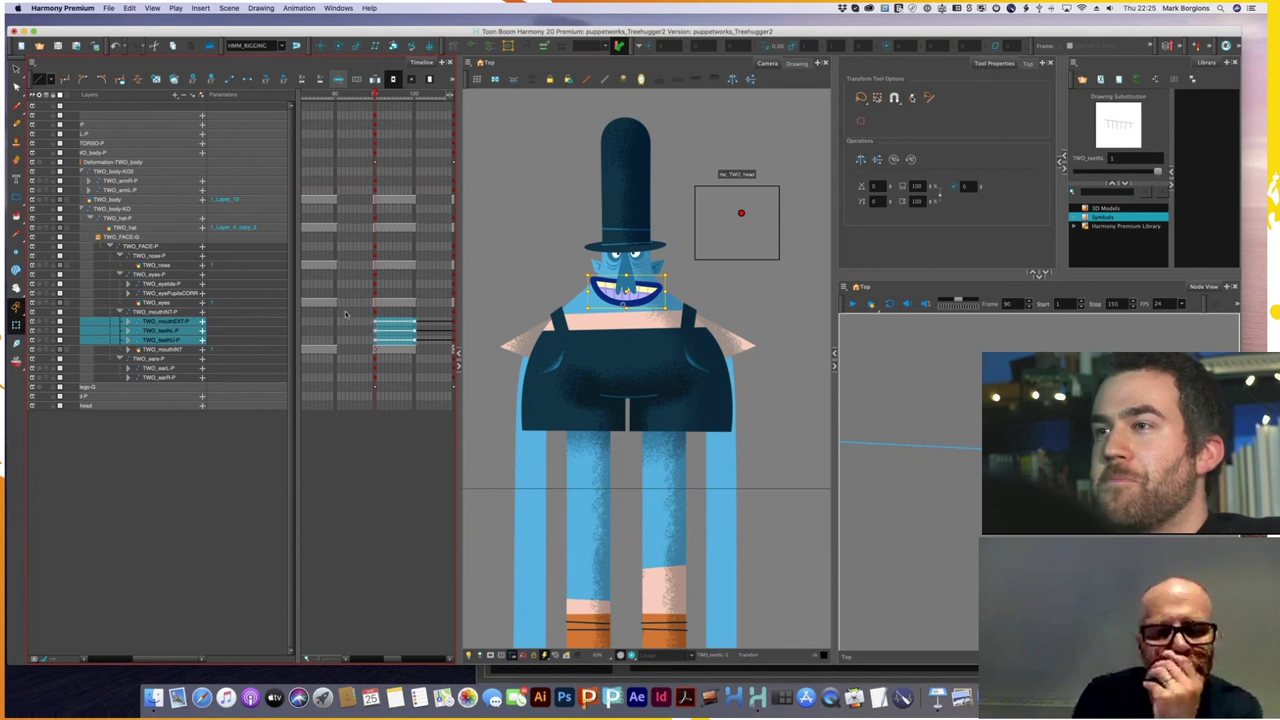
pyautogui.click(290, 8)
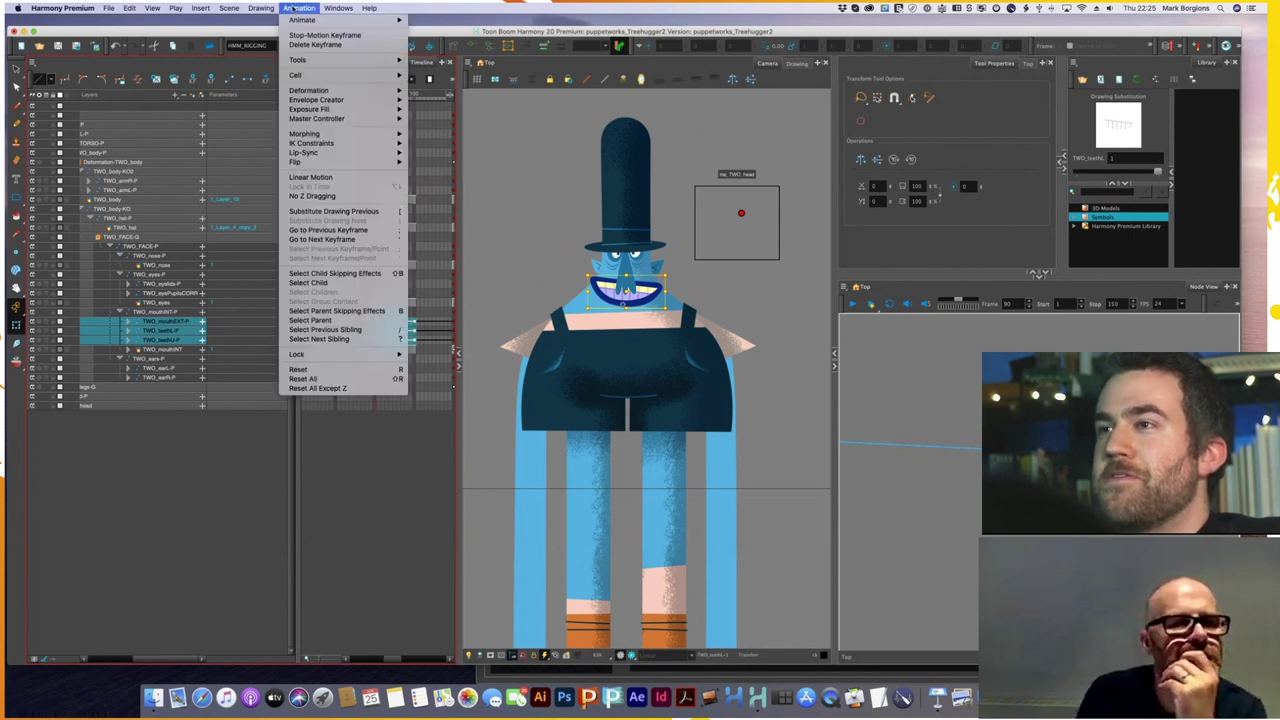
pyautogui.click(291, 7)
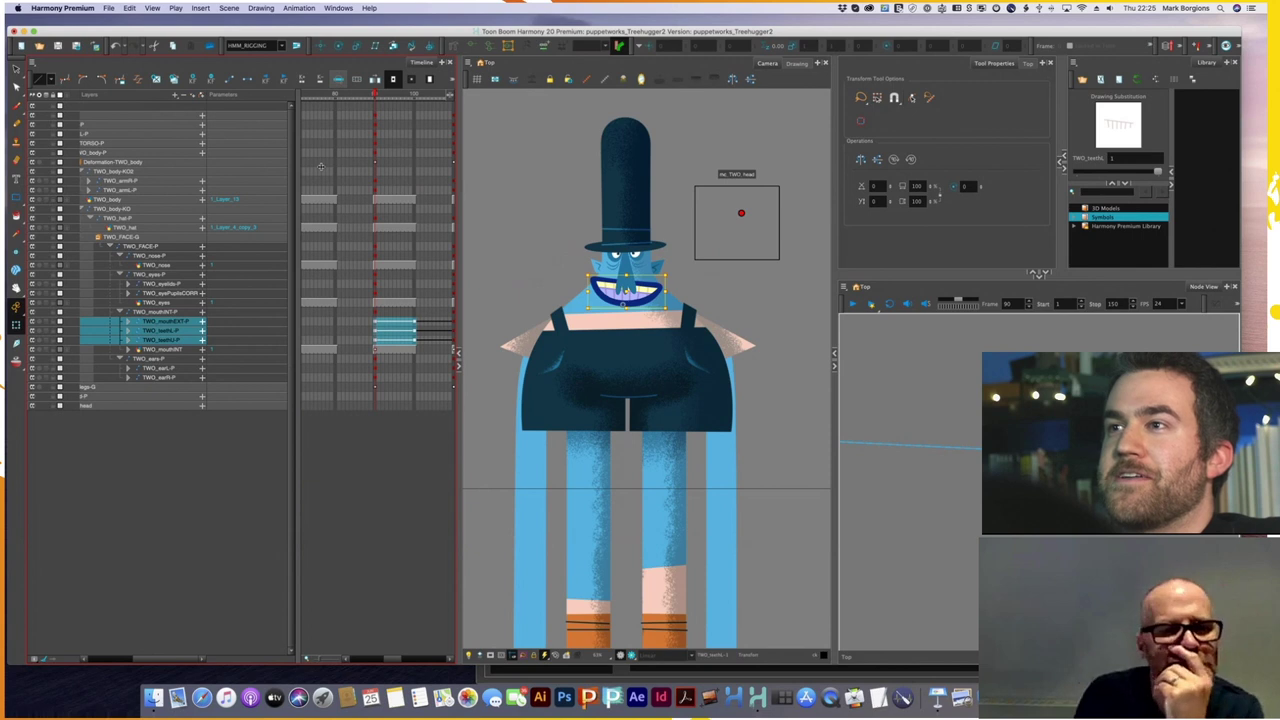
pyautogui.moveTo(377, 94)
pyautogui.mouseDown()
pyautogui.moveTo(399, 94)
pyautogui.moveTo(375, 98)
pyautogui.mouseUp()
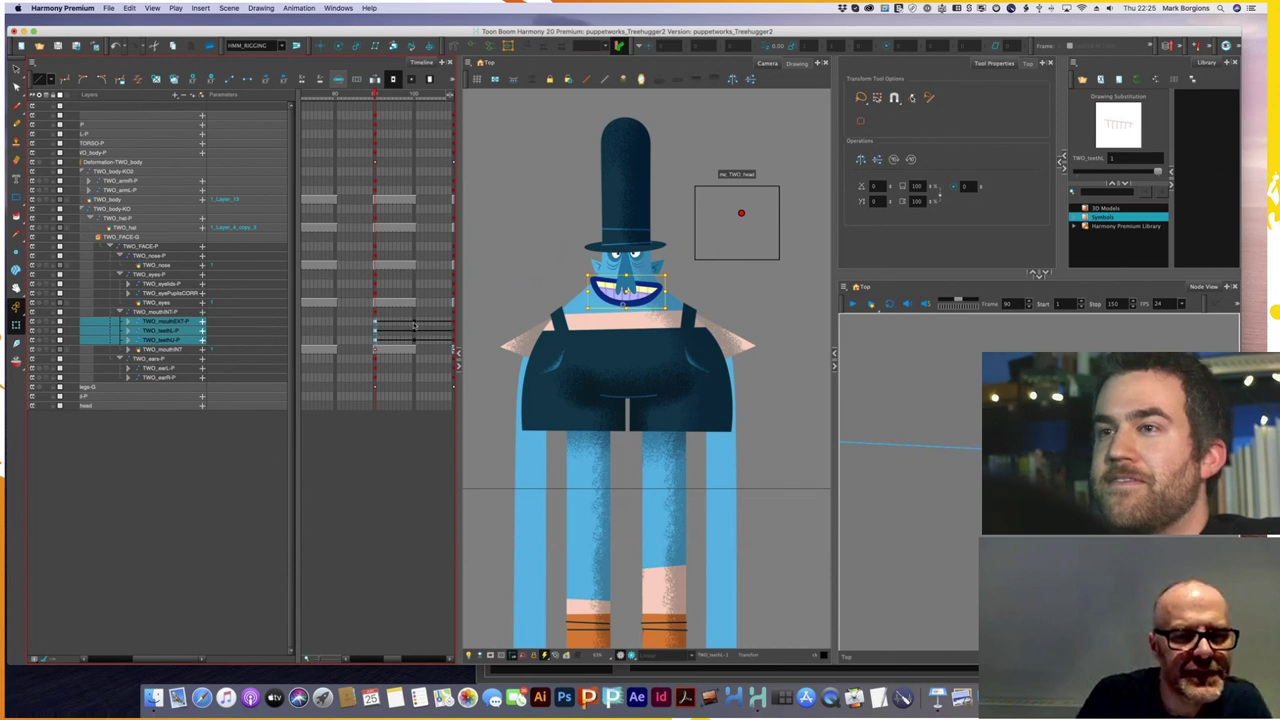
pyautogui.click(414, 322)
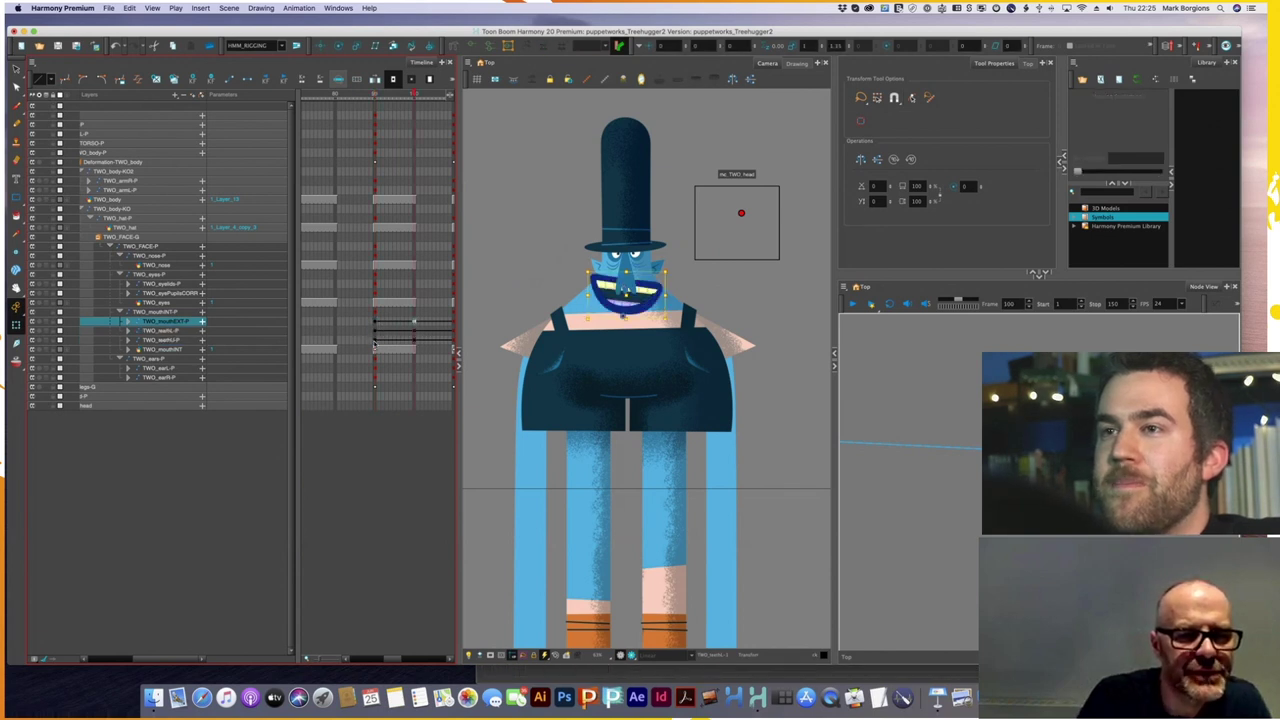
pyautogui.keyDown('shift'); pyautogui.click(376, 341); pyautogui.keyUp('shift')
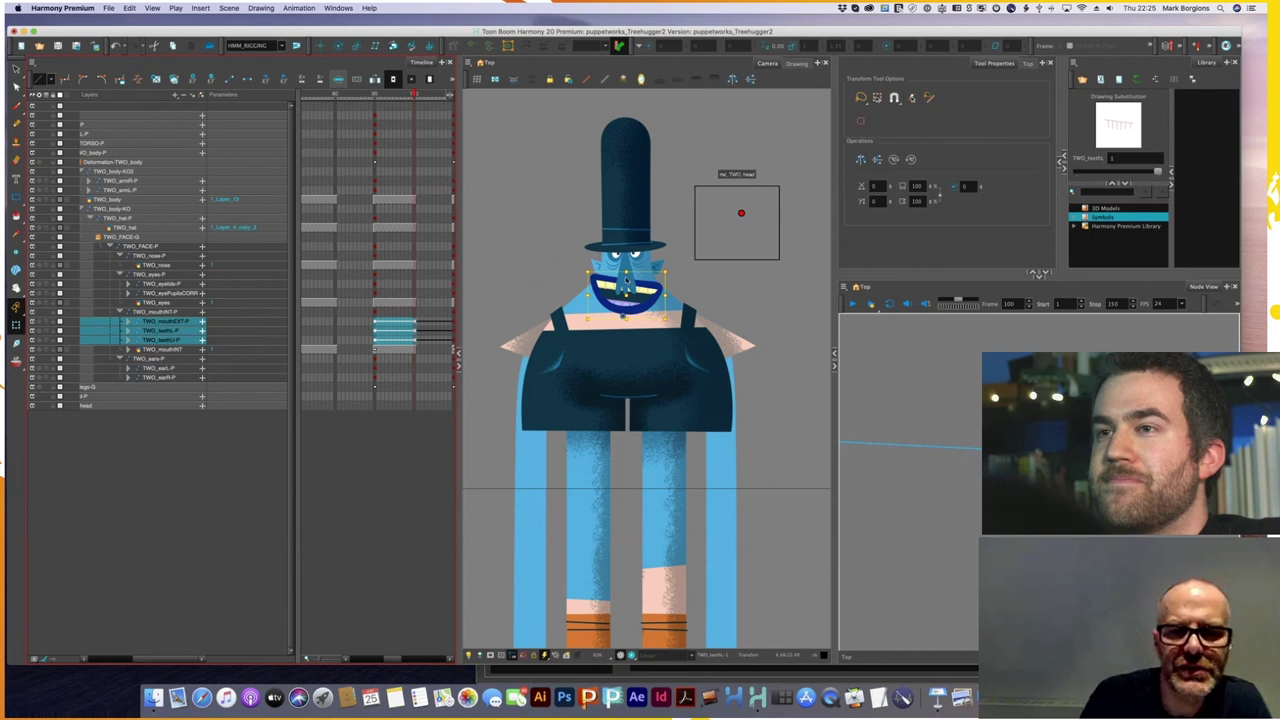
# - Start a Master Controller slider for frames 90 to 100 and attach it to the composite Top/TWO_FULL-G/TWO_FULL-C
pyautogui.click(299, 8)
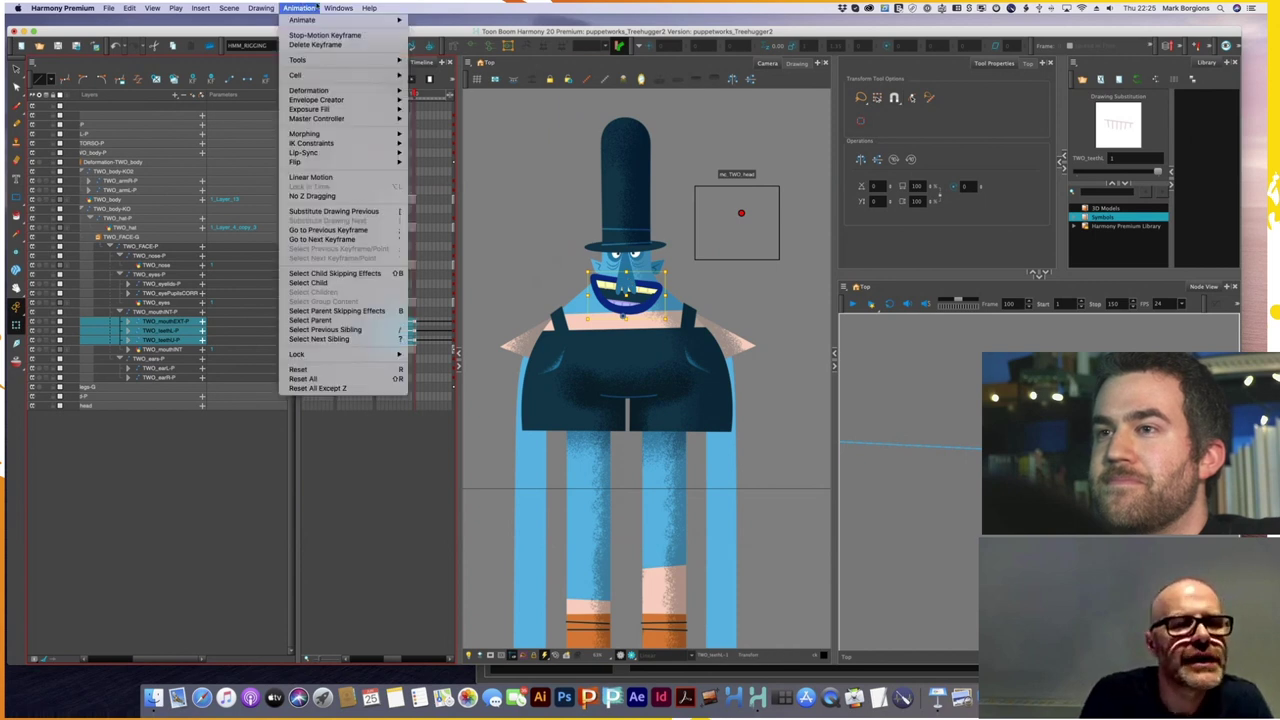
pyautogui.moveTo(330, 118)
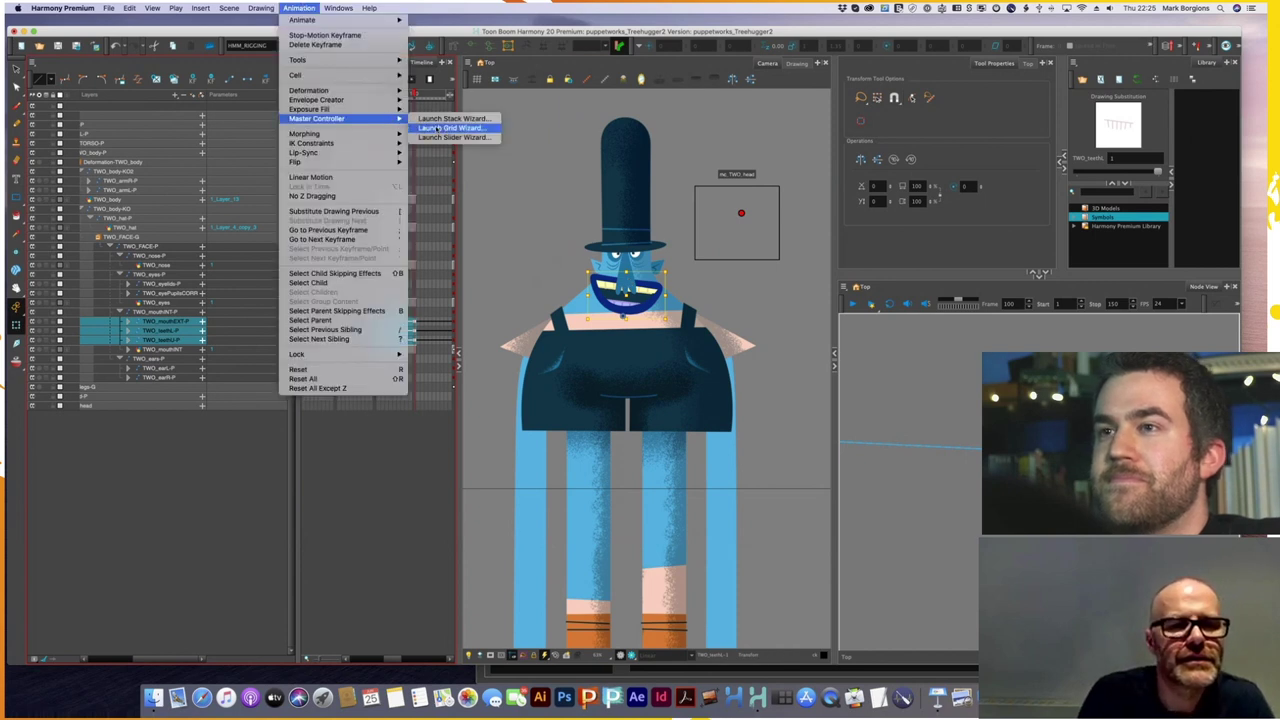
pyautogui.click(450, 137)
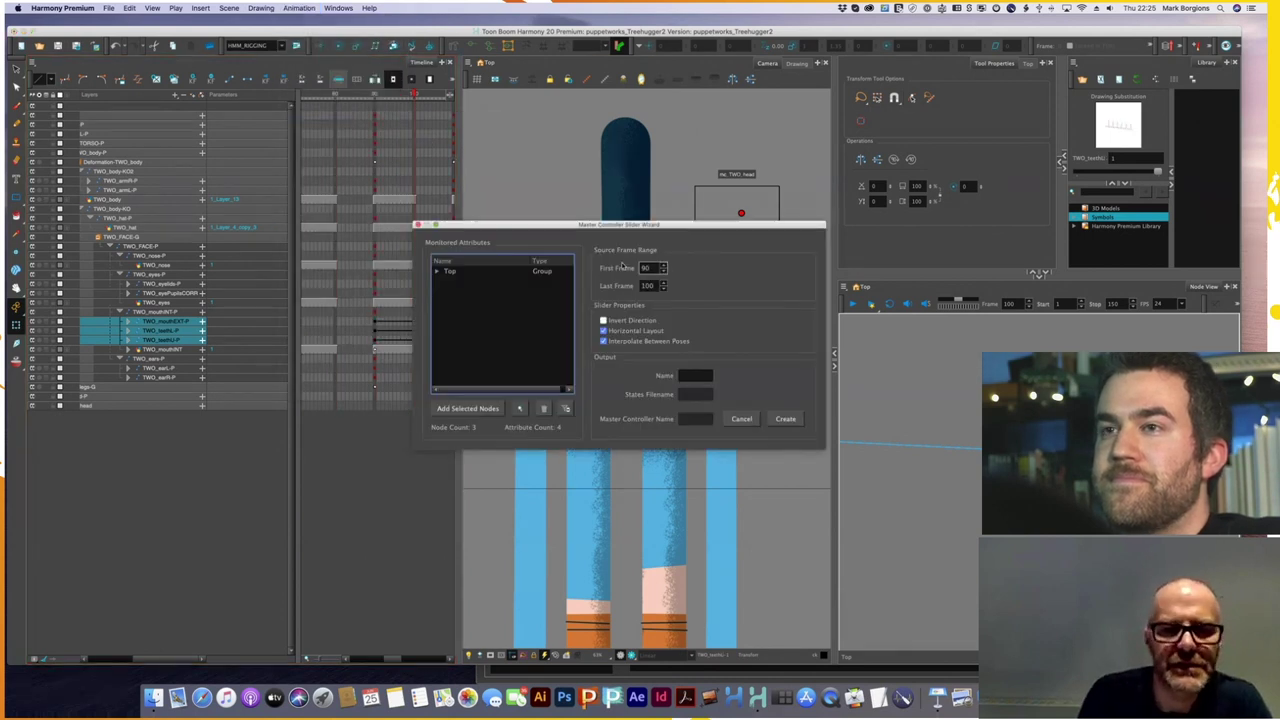
pyautogui.click(786, 420)
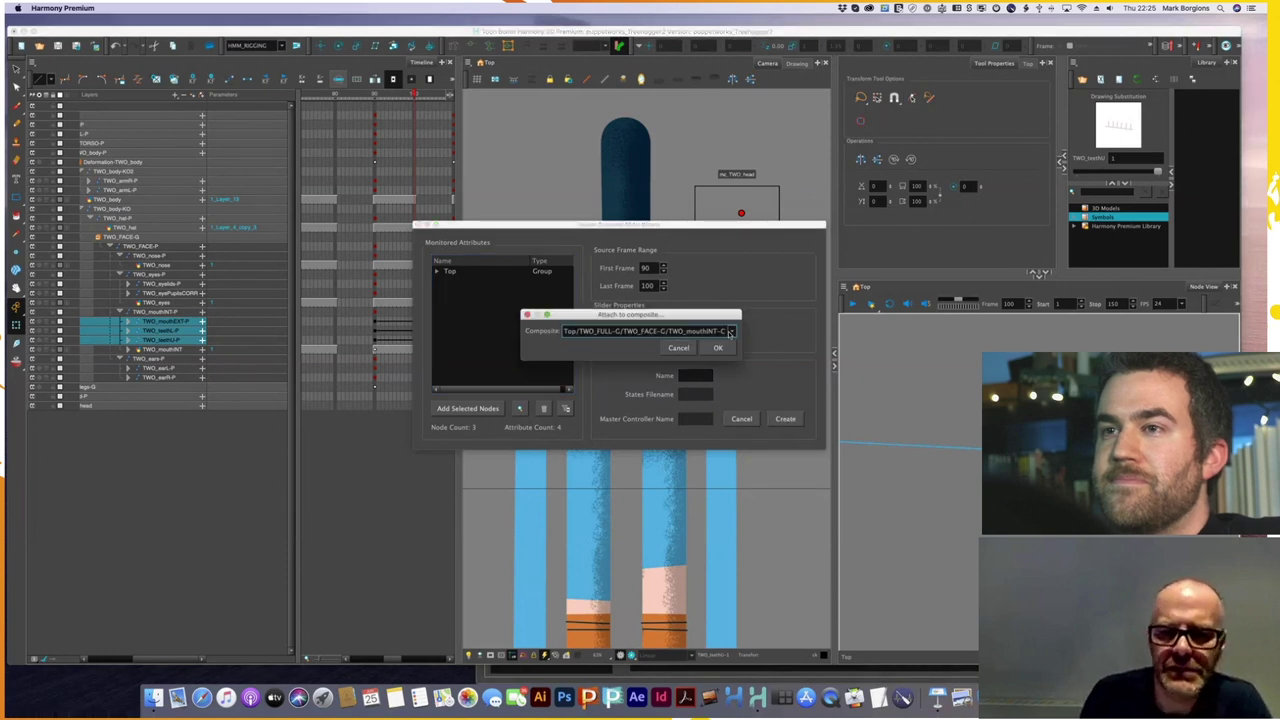
pyautogui.click(731, 333)
pyautogui.click(686, 346)
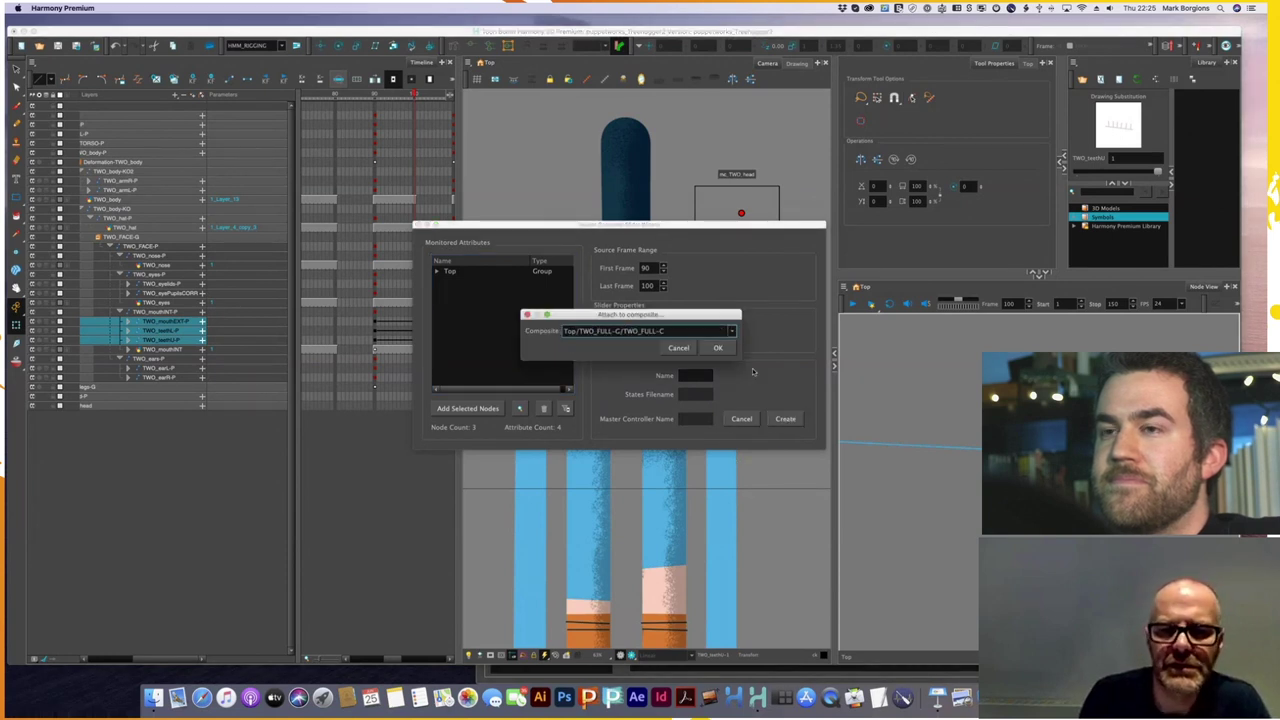
pyautogui.click(720, 348)
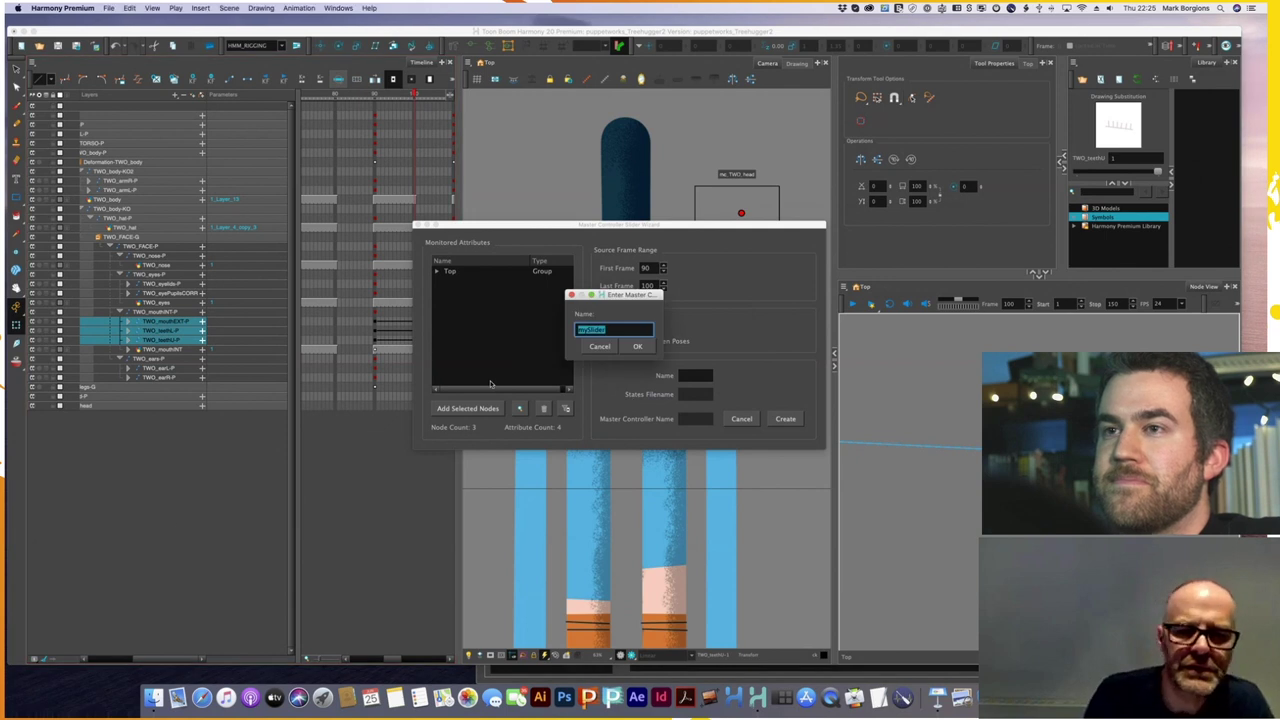
# - Name the master controller mySlider and save its poses as mySlider in the scripts folder
pyautogui.click(637, 346)
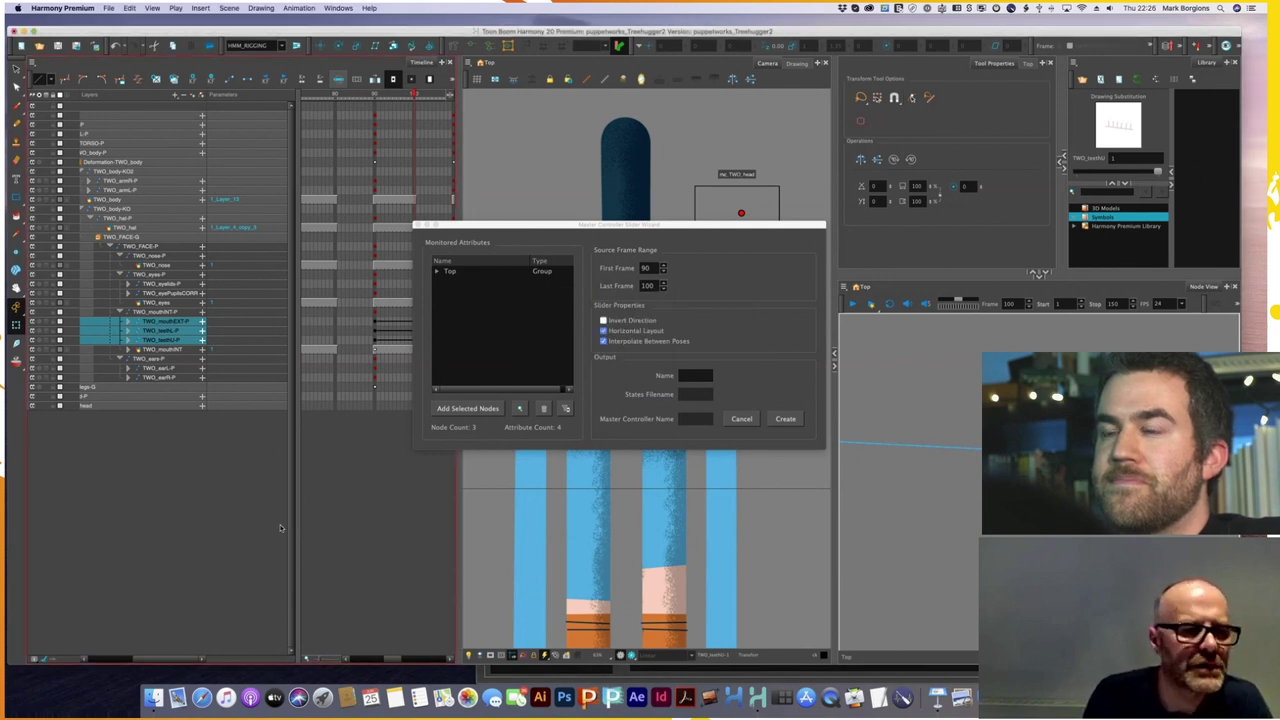
pyautogui.click(786, 419)
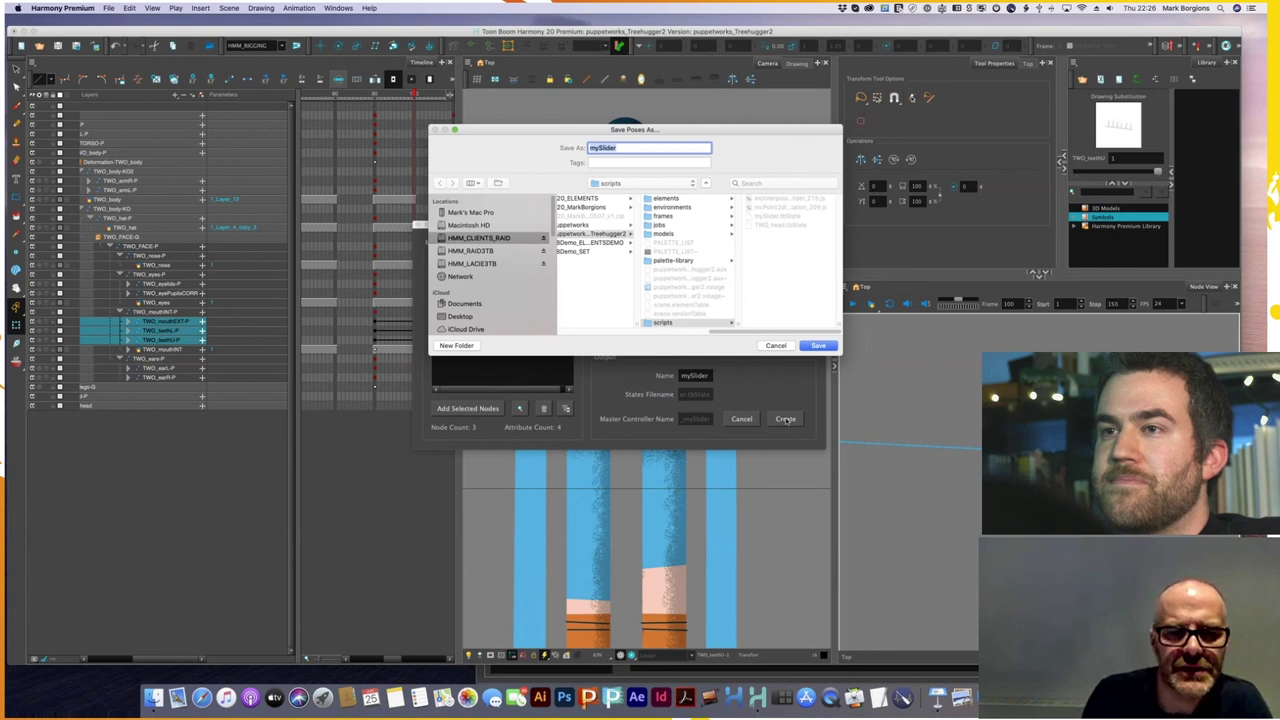
pyautogui.click(818, 345)
pyautogui.click(733, 210)
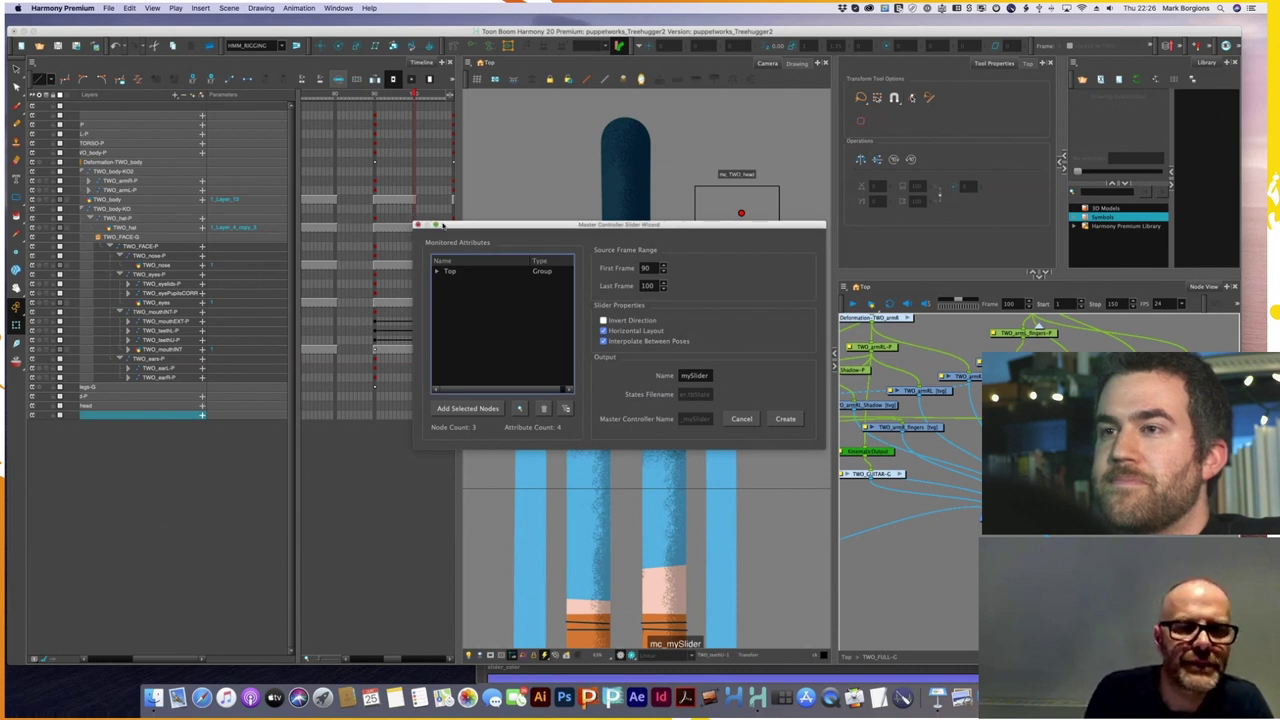
# - Close the slider wizard and bring the new mc_mySlider layer's name into view in the layer list
pyautogui.moveTo(421, 226); pyautogui.dragTo(676, 301)
pyautogui.moveTo(788, 316); pyautogui.dragTo(1074, 416)
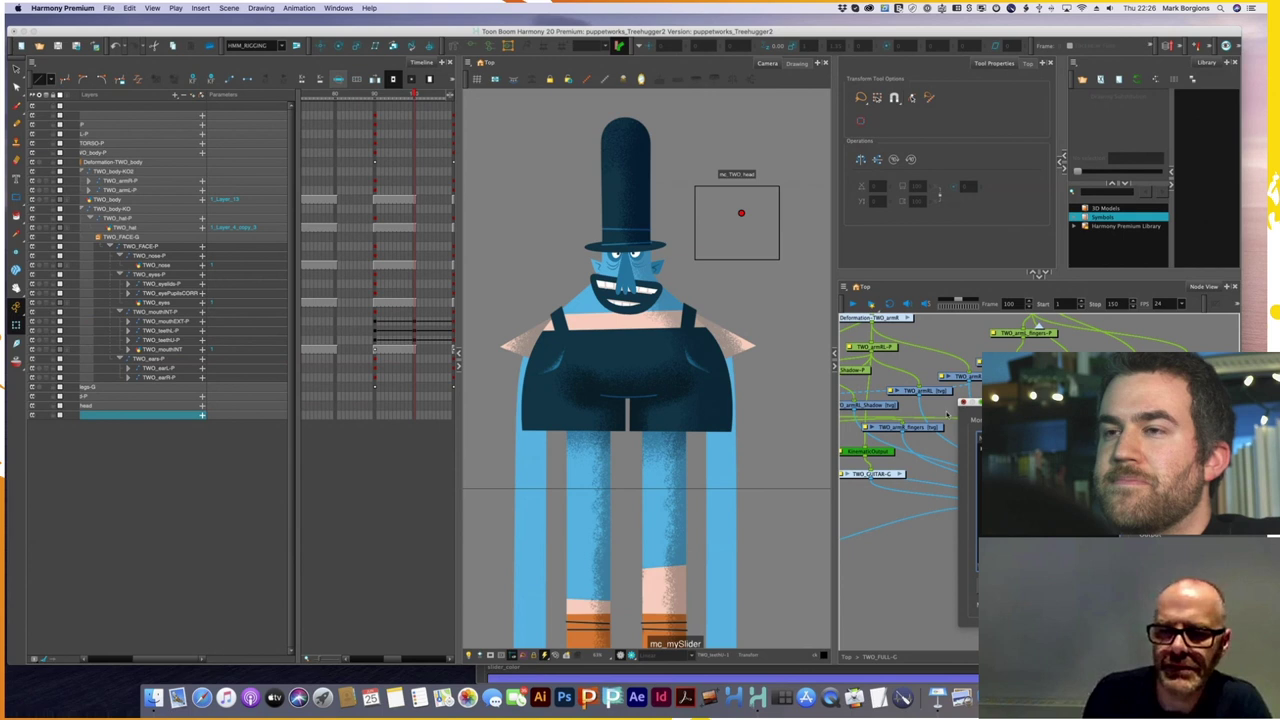
pyautogui.click(964, 404)
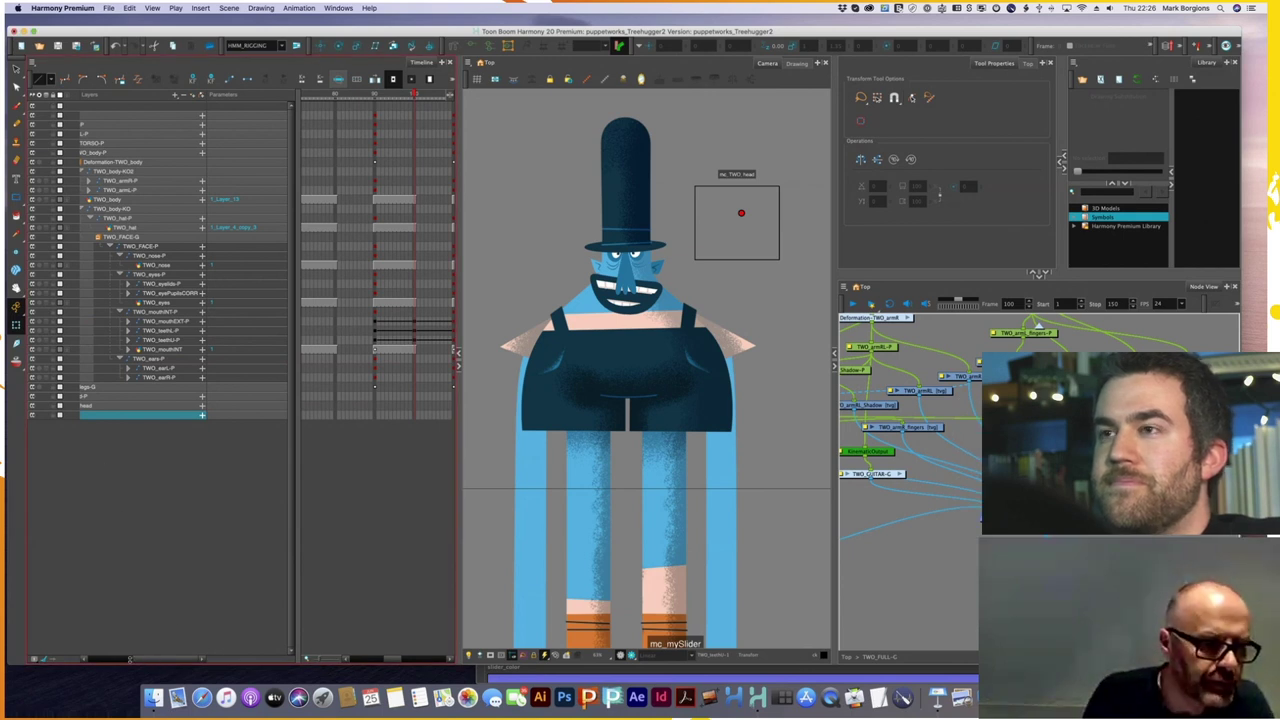
pyautogui.moveTo(158, 660); pyautogui.dragTo(107, 660)
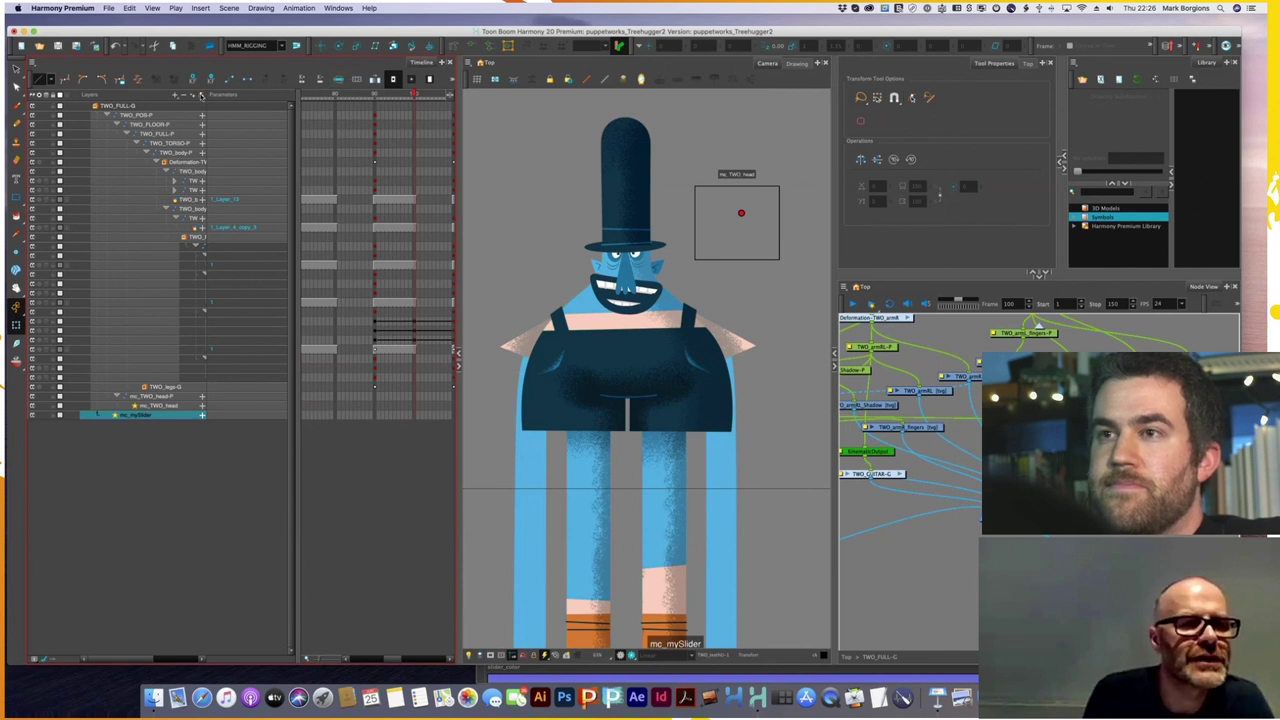
# - Add a parent peg to mc_mySlider and use it to place the slider just below the mc_TWO_head controller
pyautogui.click(201, 97)
pyautogui.scroll(-5, 659, 481)
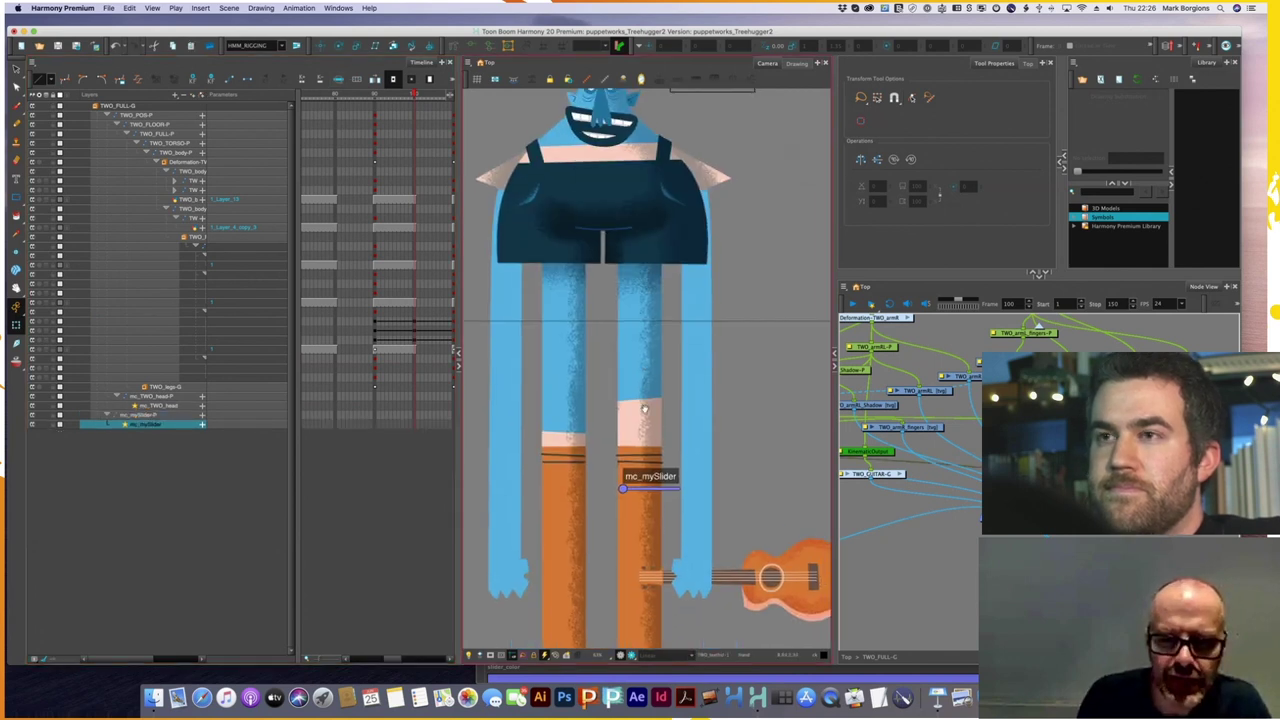
pyautogui.click(150, 414)
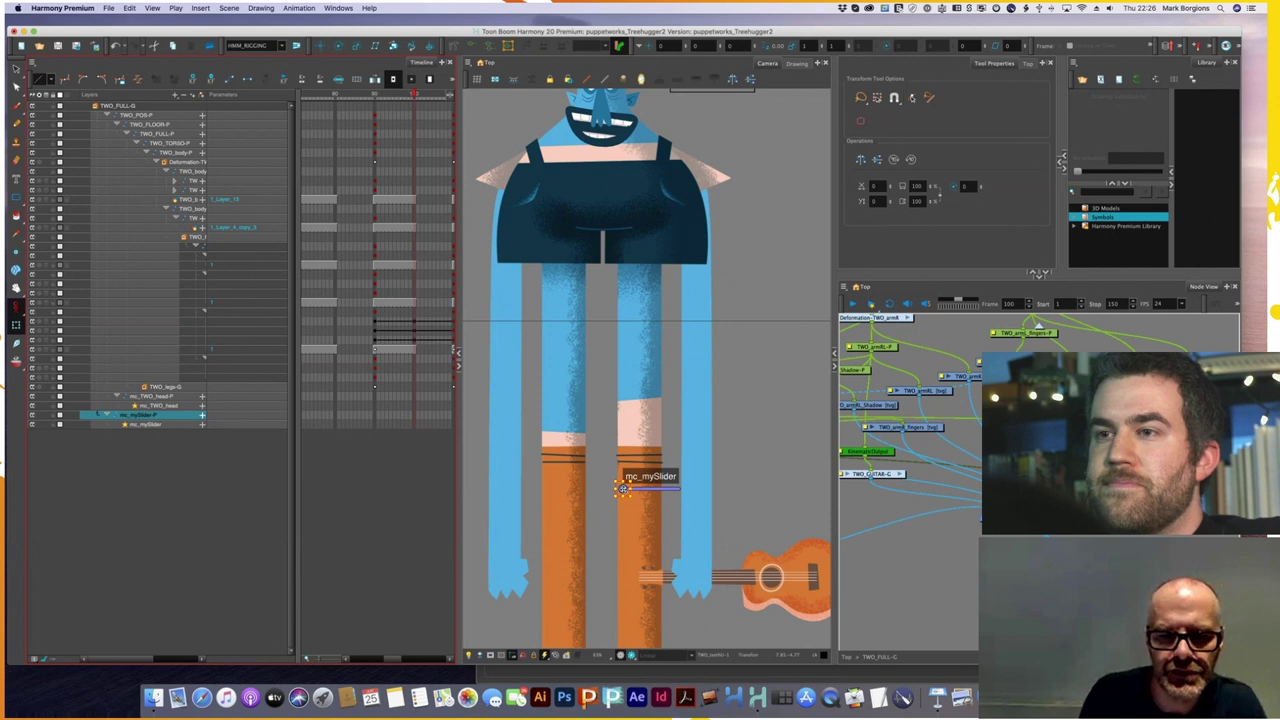
pyautogui.moveTo(624, 488); pyautogui.dragTo(712, 126)
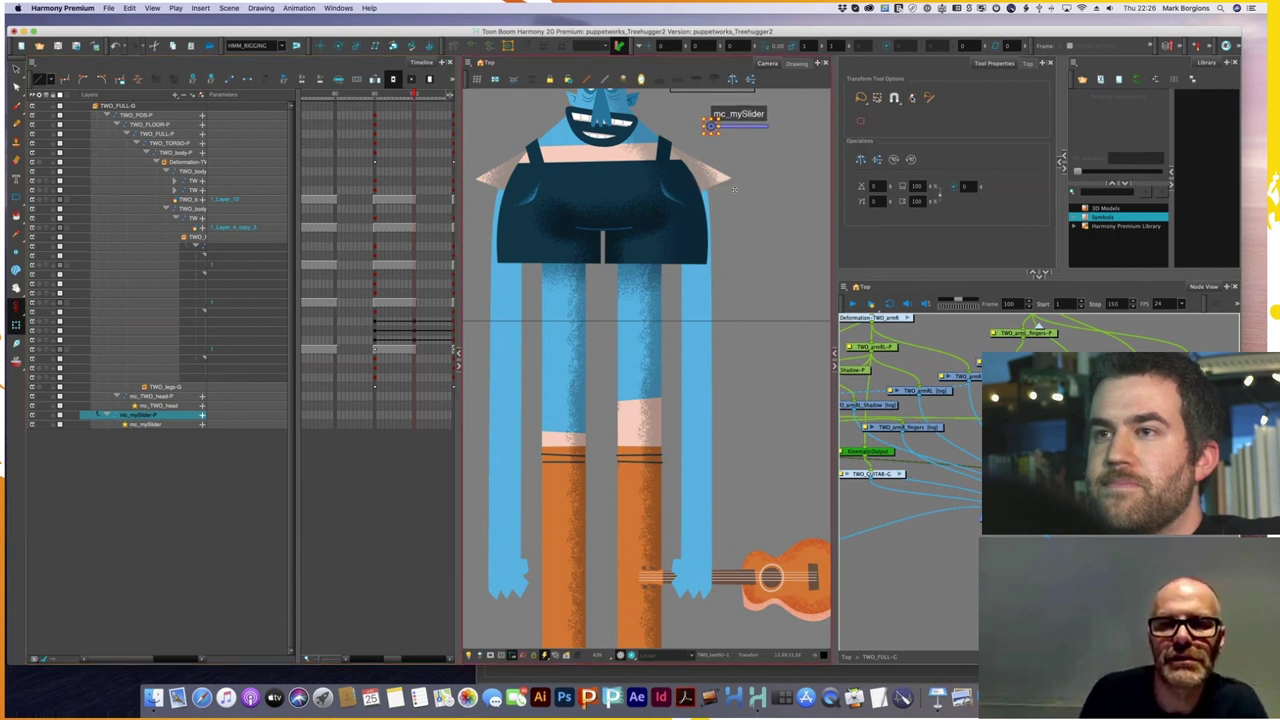
pyautogui.scroll(3, 752, 381)
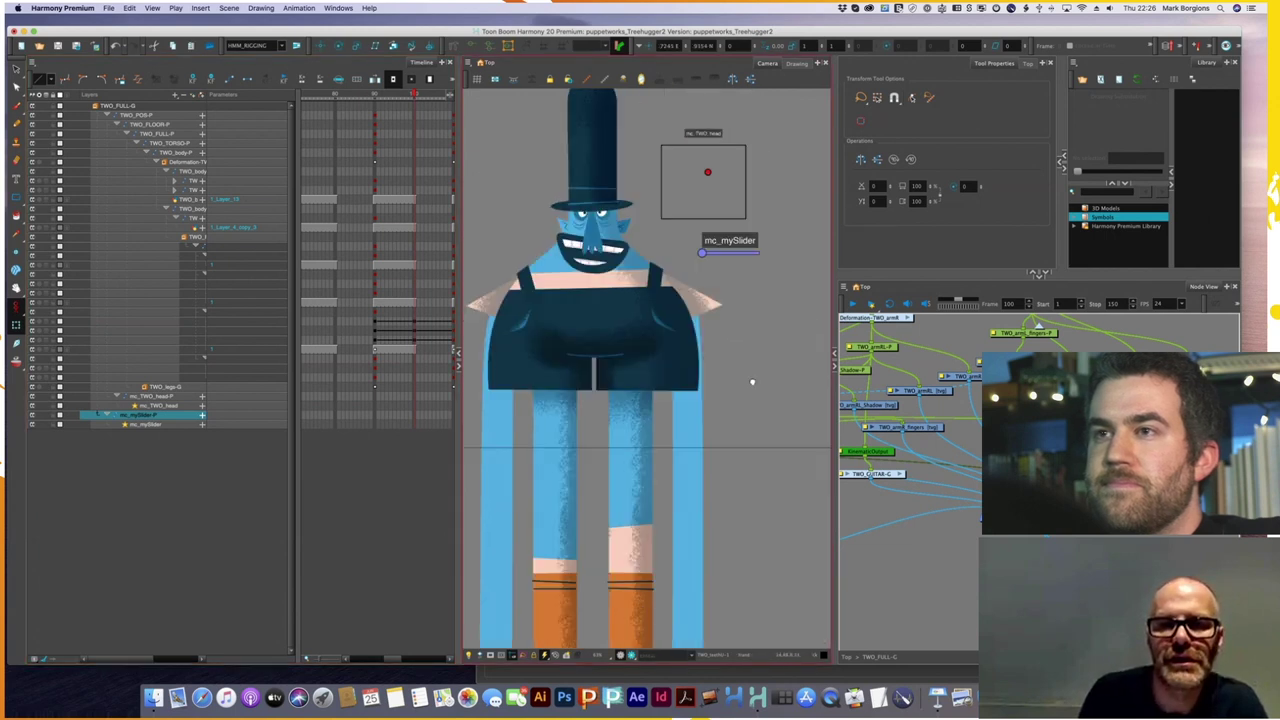
pyautogui.scroll(2, 752, 381)
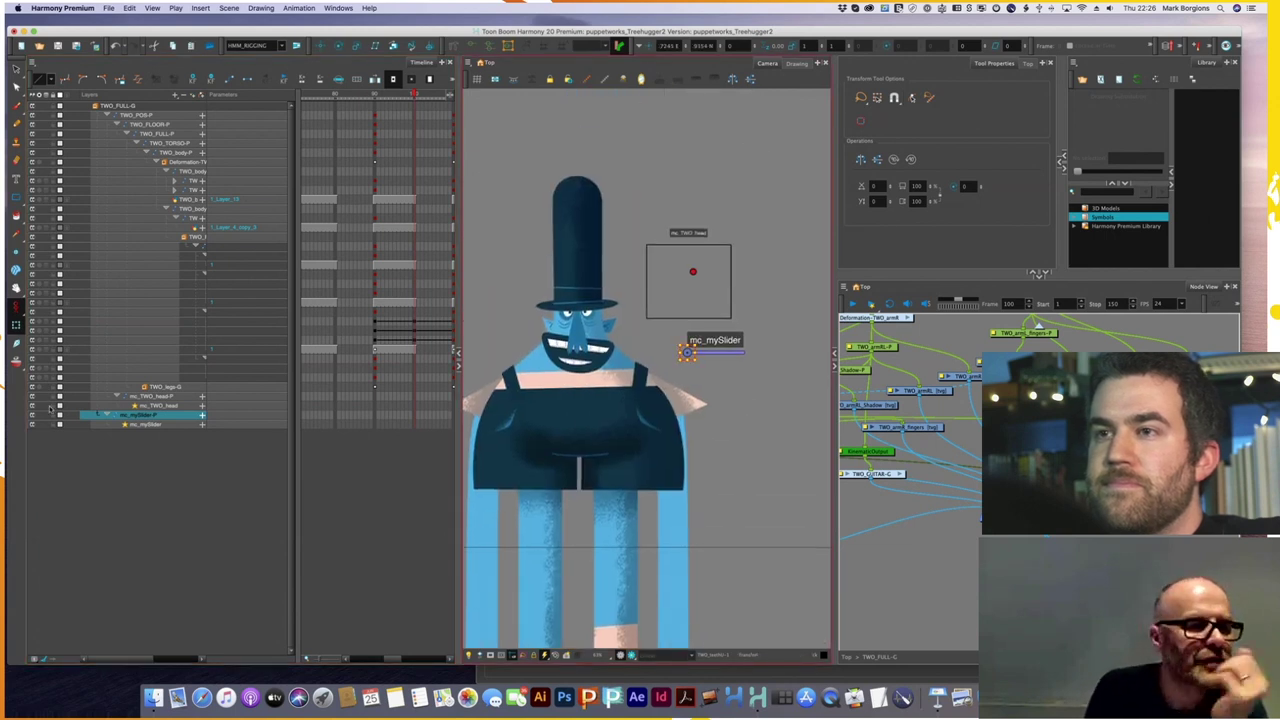
pyautogui.press('Escape')
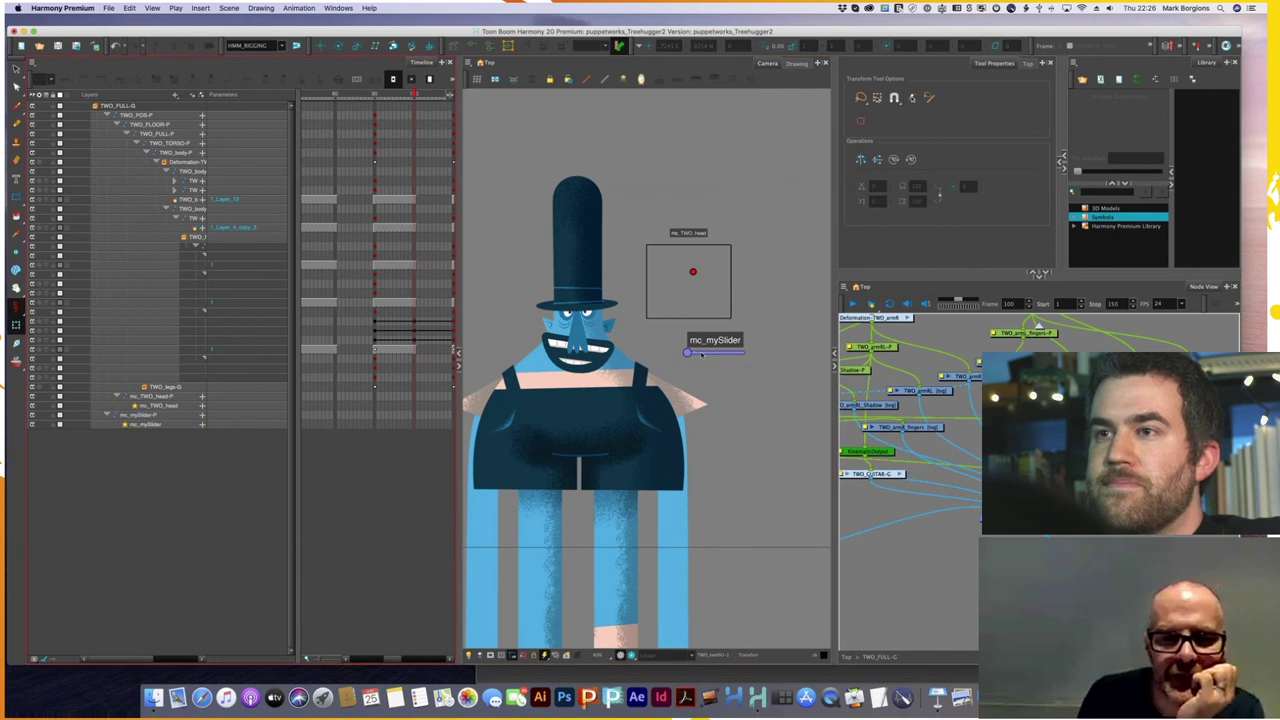
# - Try mouth poses with the mc_mySlider control, leaving it at 3.9, and lower the mc_TWO_head control point slightly
pyautogui.moveTo(688, 352); pyautogui.dragTo(720, 358)
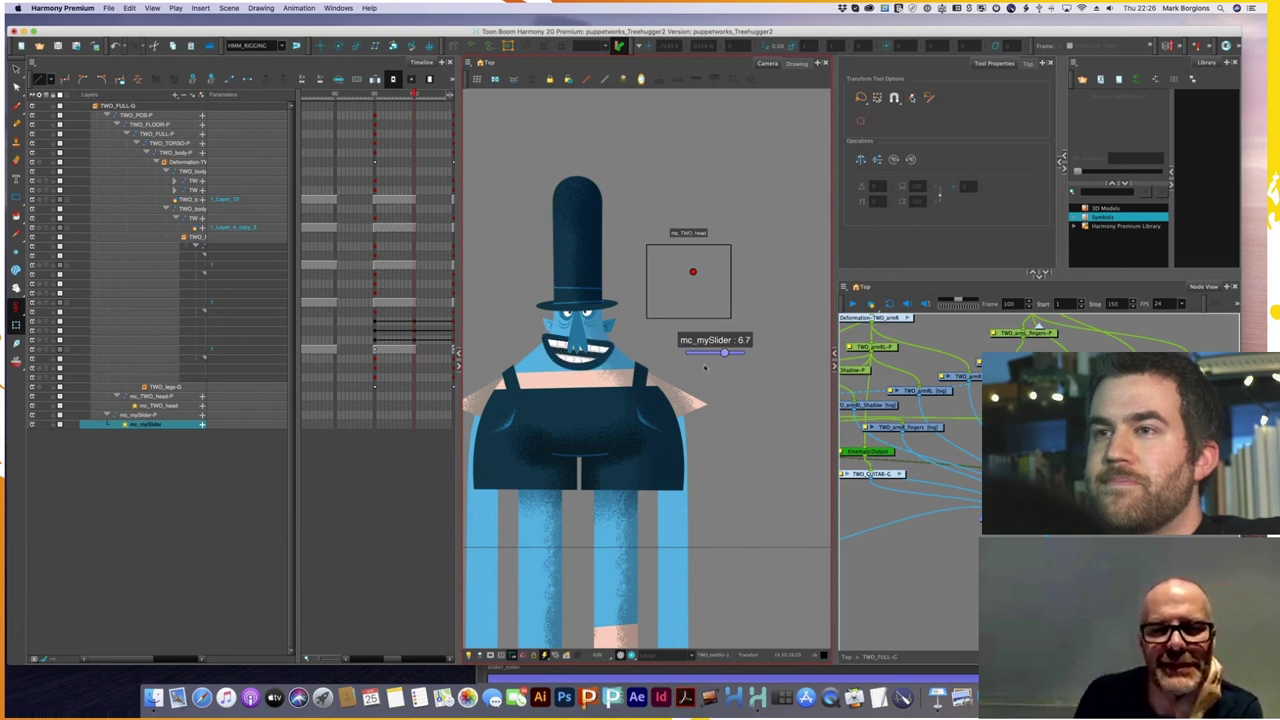
pyautogui.moveTo(691, 366)
pyautogui.mouseDown()
pyautogui.moveTo(736, 365)
pyautogui.moveTo(694, 362)
pyautogui.mouseUp()
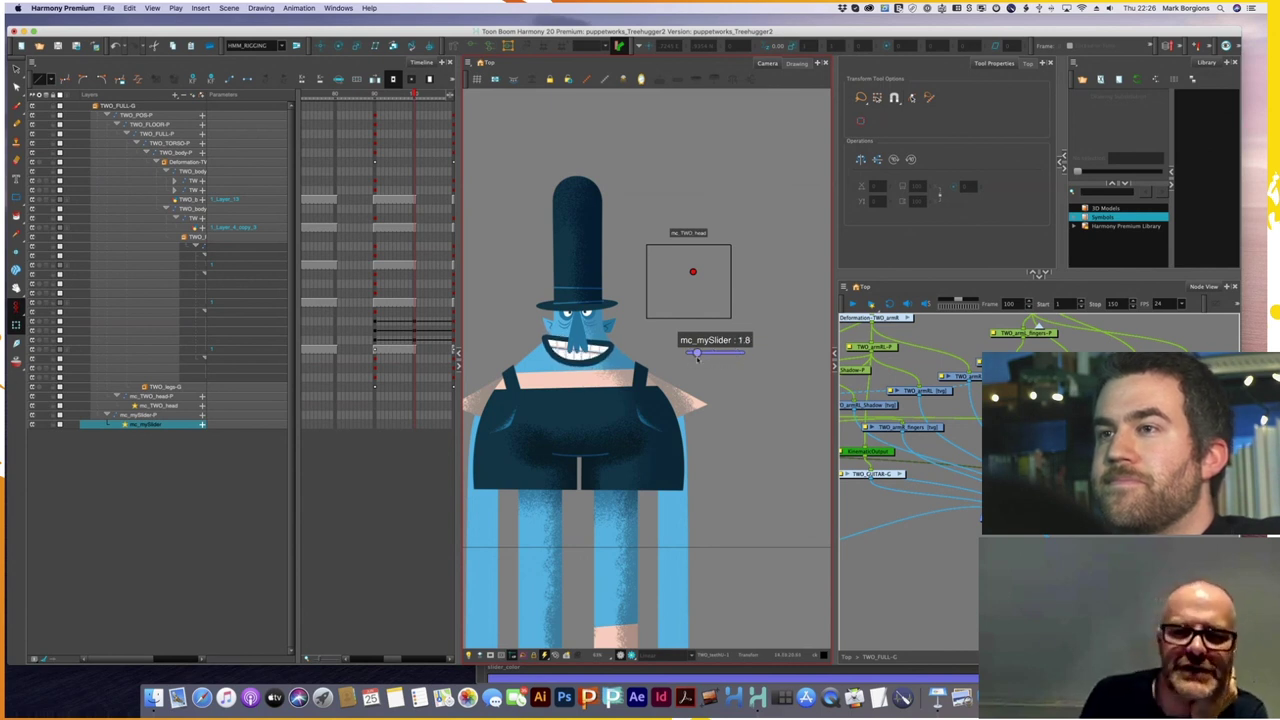
pyautogui.moveTo(699, 364); pyautogui.dragTo(713, 364)
pyautogui.click(718, 379)
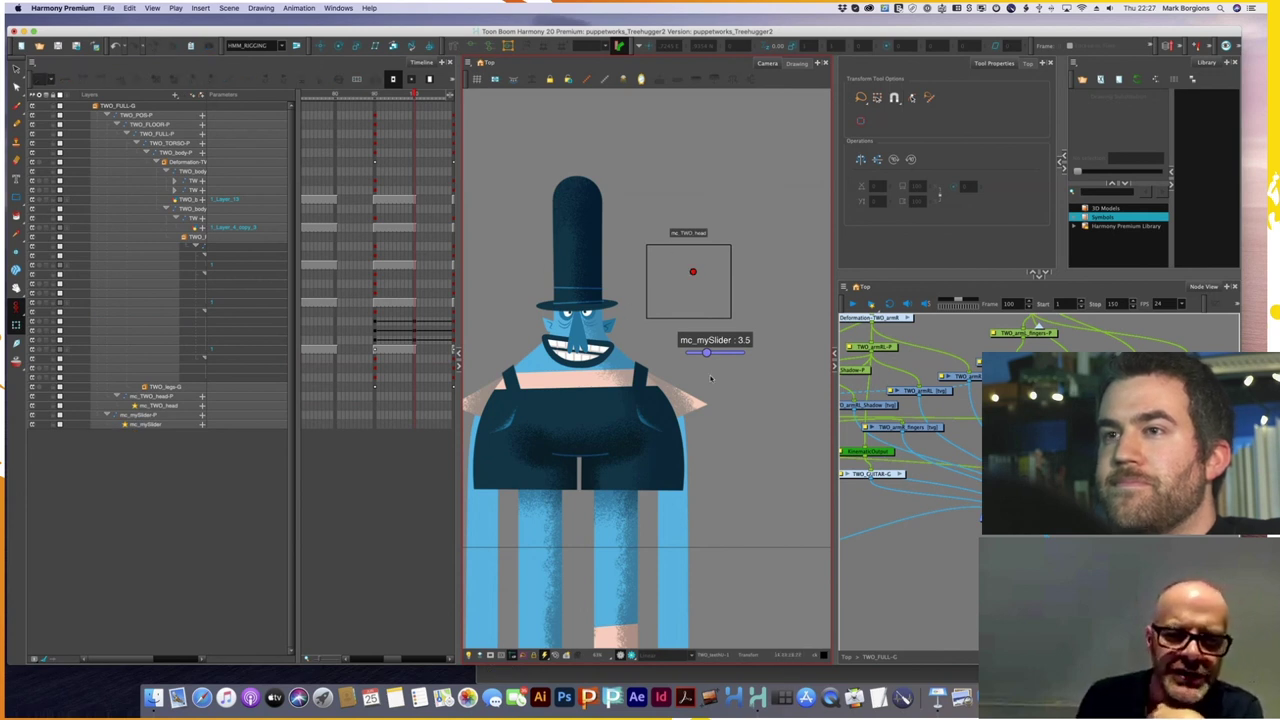
pyautogui.moveTo(706, 352); pyautogui.dragTo(710, 352)
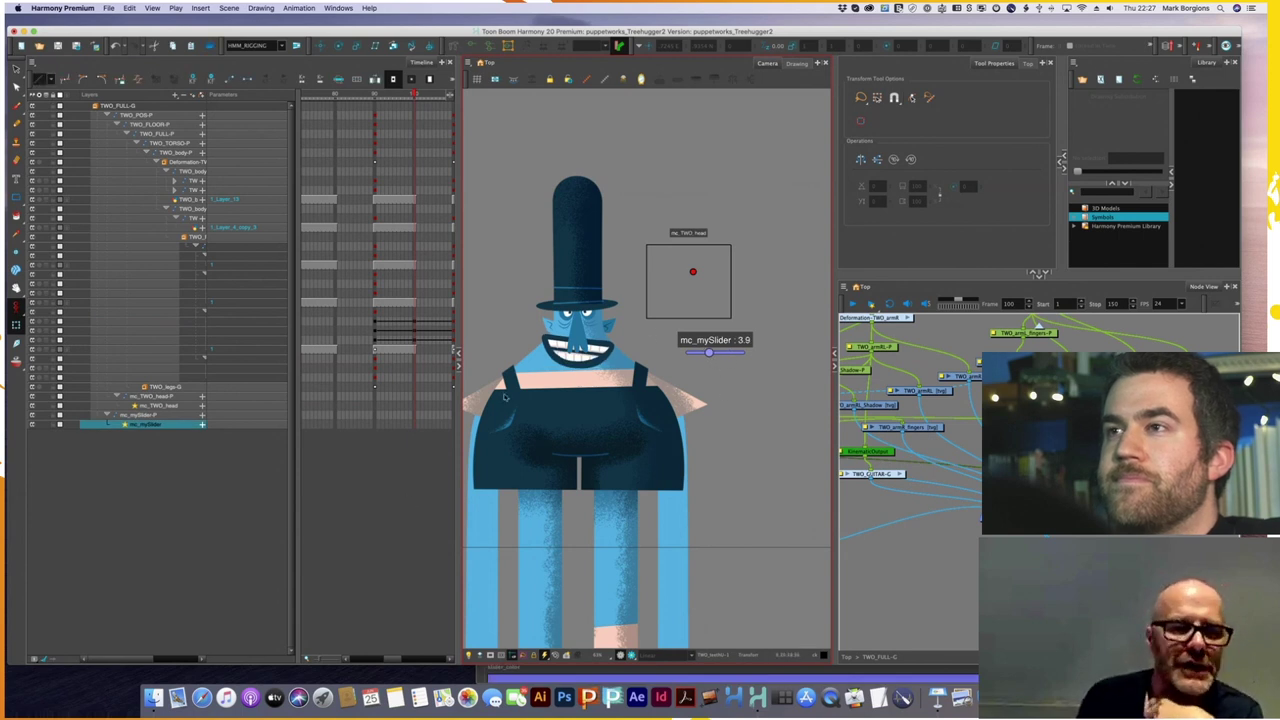
pyautogui.moveTo(692, 271)
pyautogui.mouseDown()
pyautogui.moveTo(673, 293)
pyautogui.moveTo(694, 275)
pyautogui.mouseUp()
pyautogui.click(764, 304)
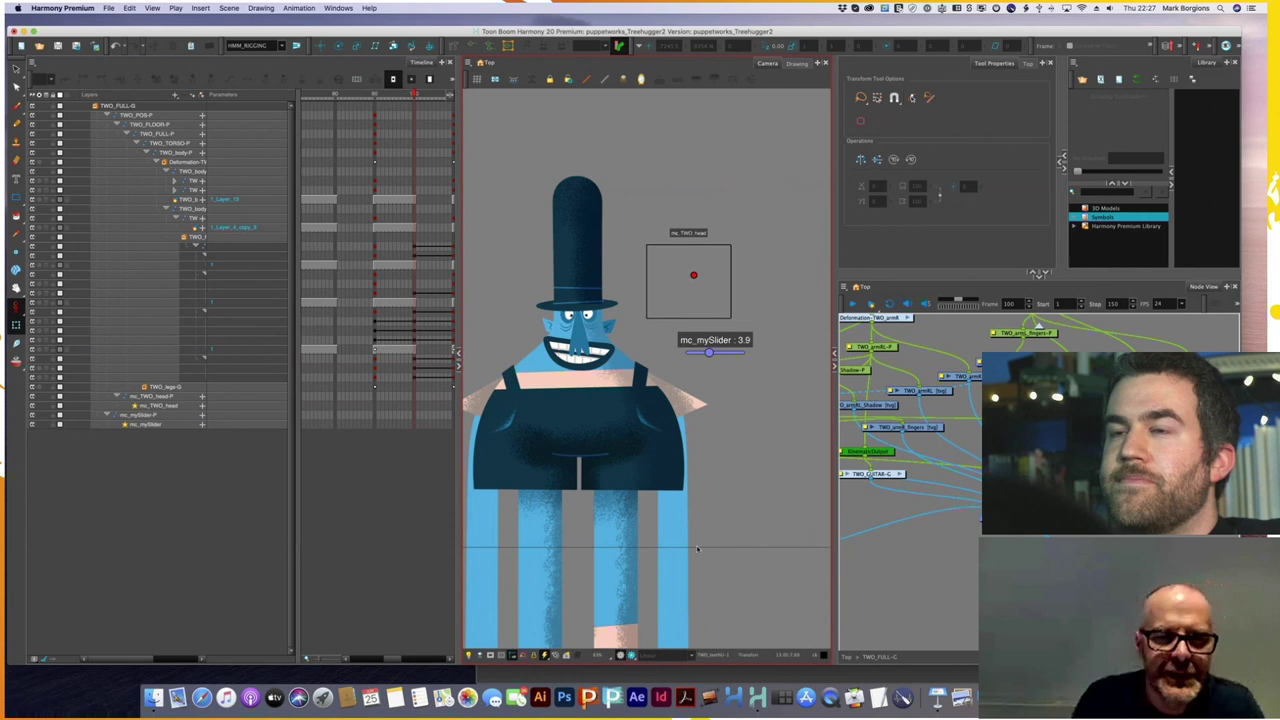
# - Quit the puppetworks_Treehugger2 scene and save its changes
pyautogui.hotkey('alt', 'space')
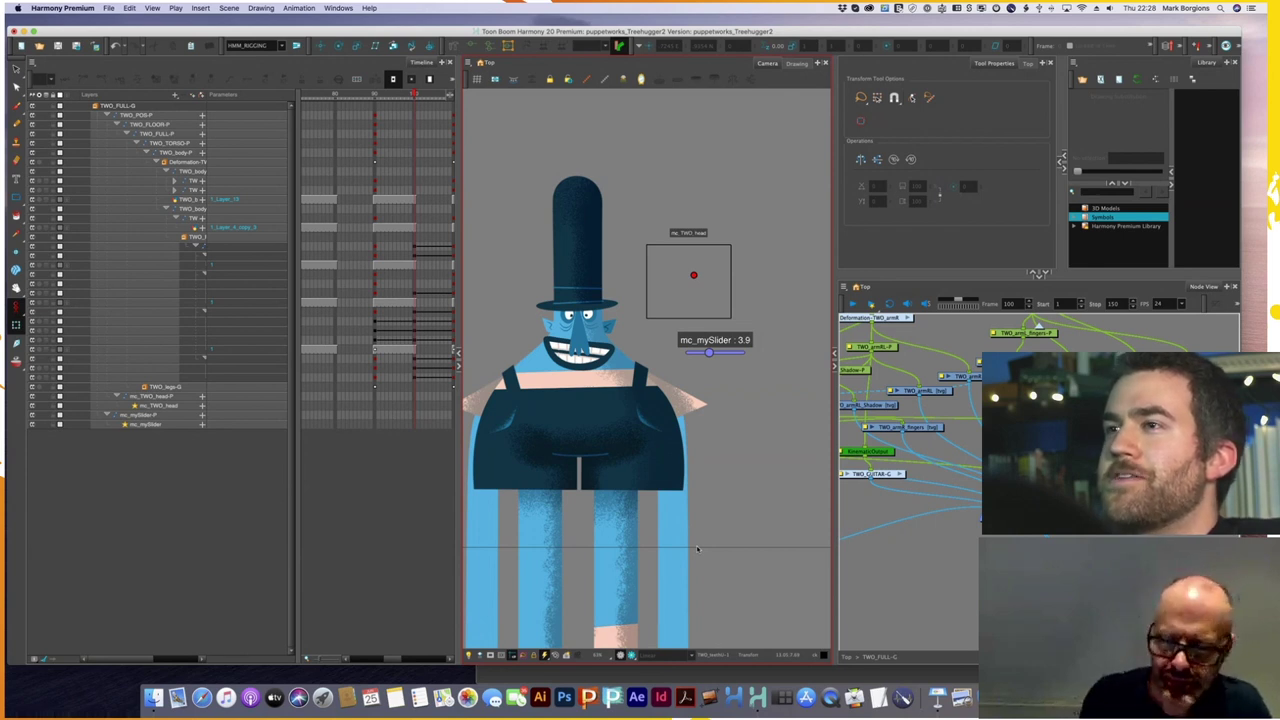
pyautogui.moveTo(64, 32); pyautogui.dragTo(57, 31)
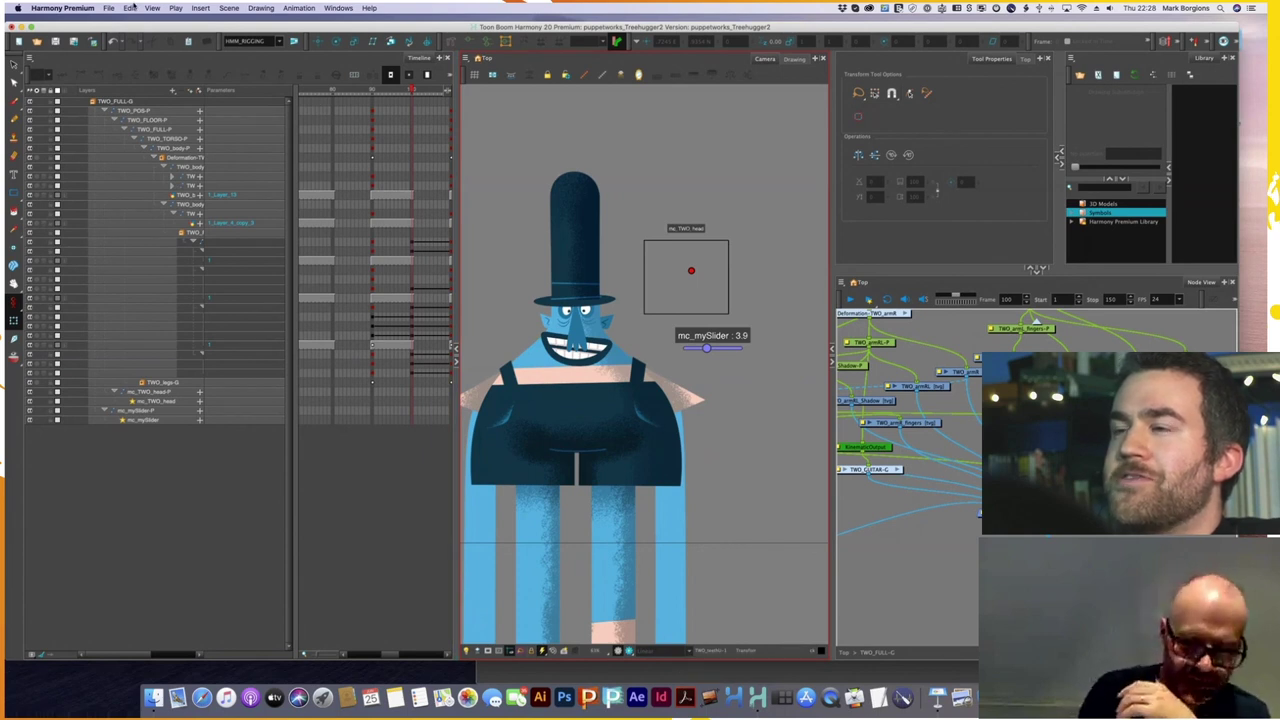
pyautogui.press('super+q')
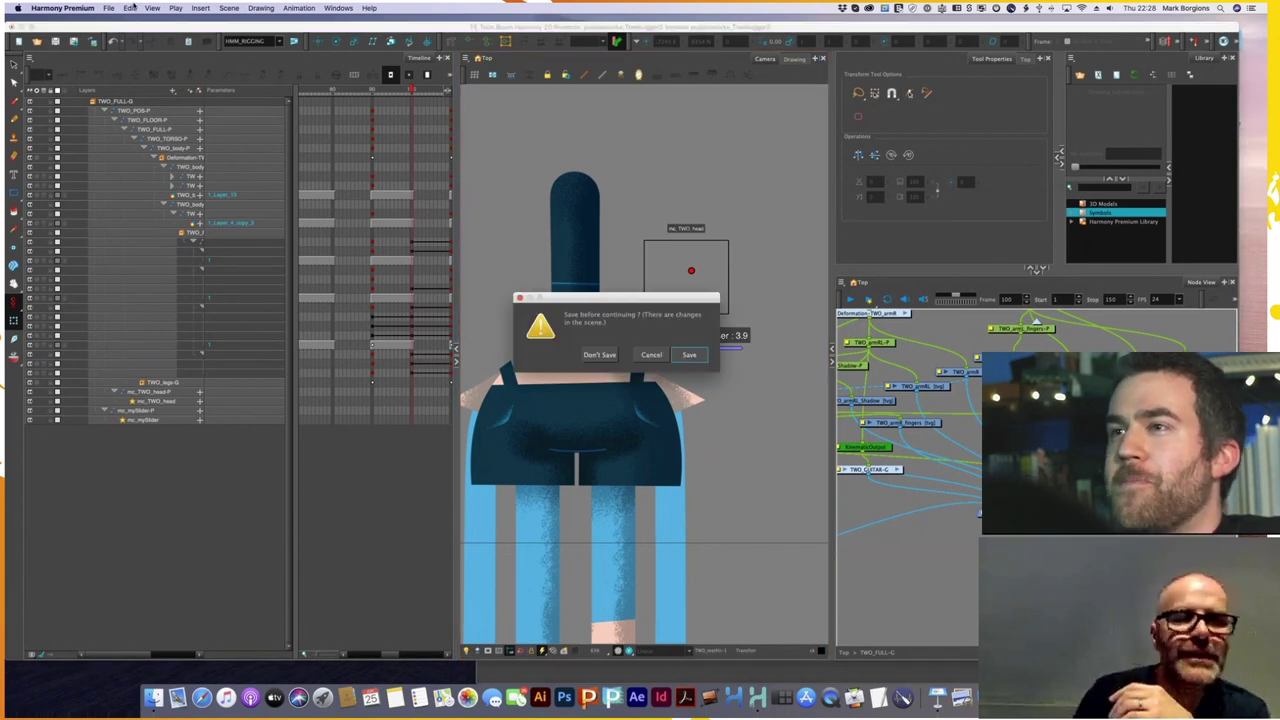
pyautogui.click(690, 354)
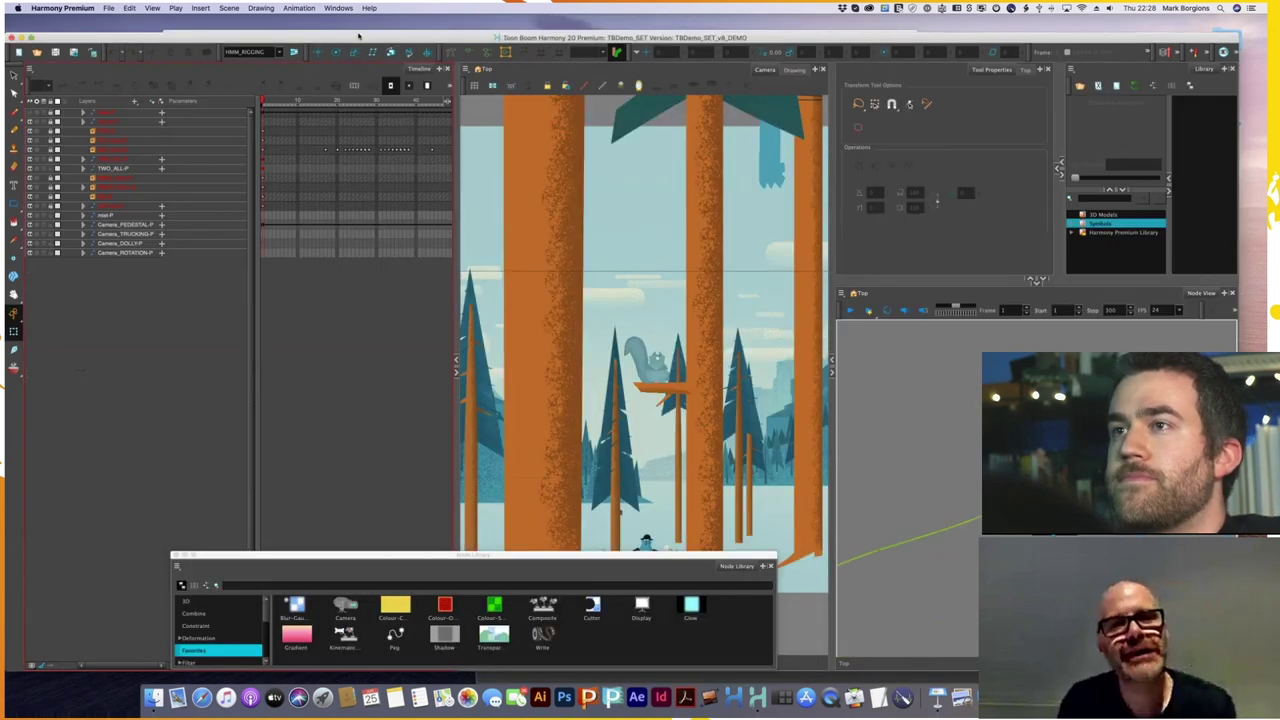
# - Switch the TBDemo_SET scene to the HMM_Animation workspace
pyautogui.moveTo(375, 38); pyautogui.dragTo(377, 31)
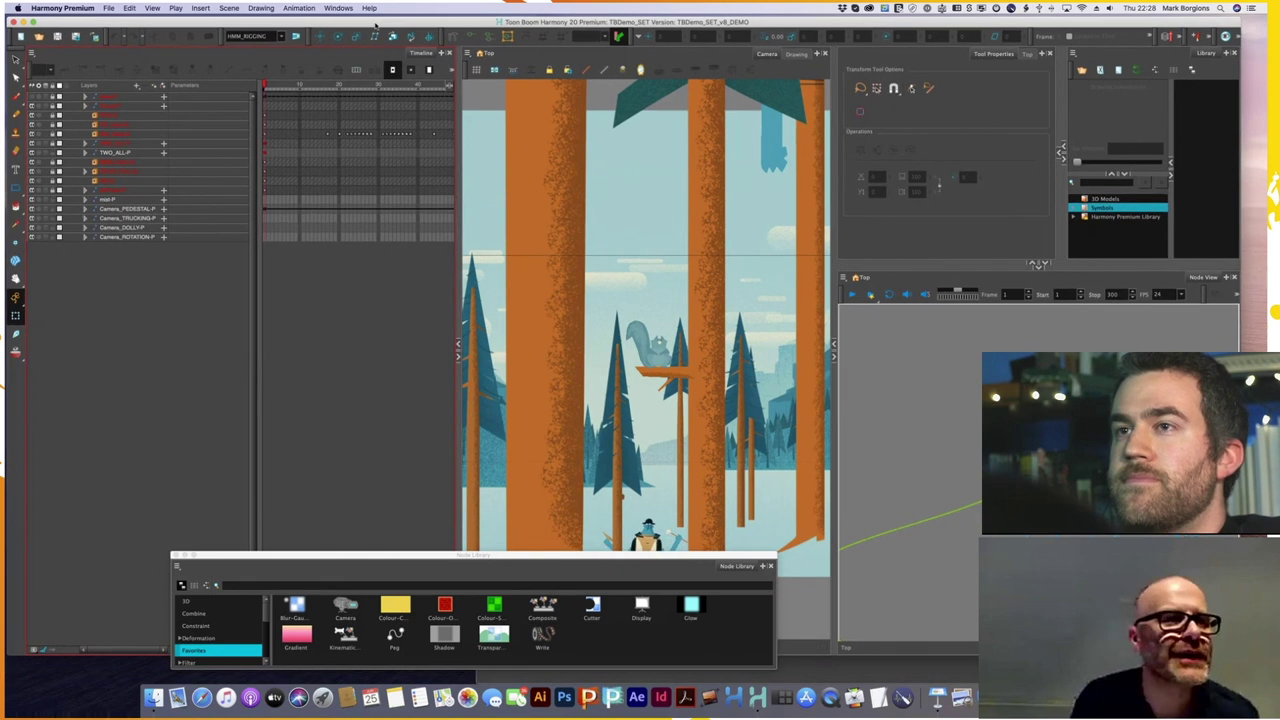
pyautogui.click(338, 8)
pyautogui.moveTo(340, 36)
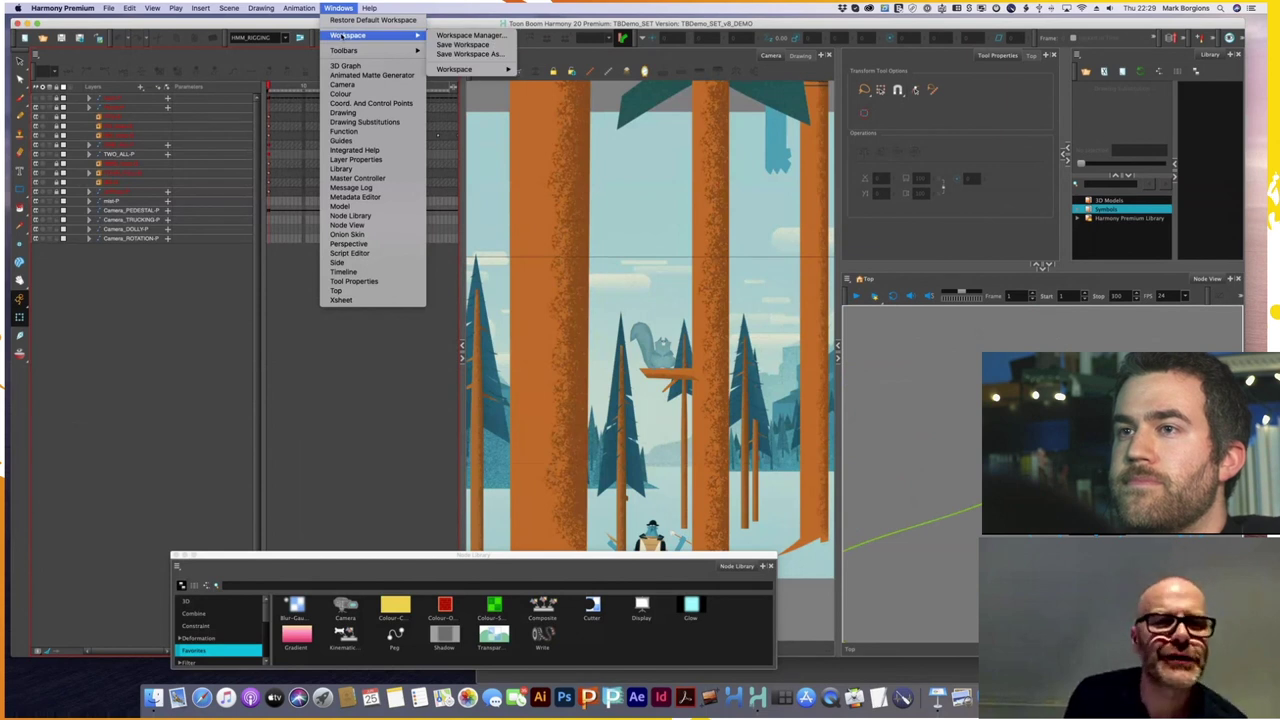
pyautogui.moveTo(455, 70)
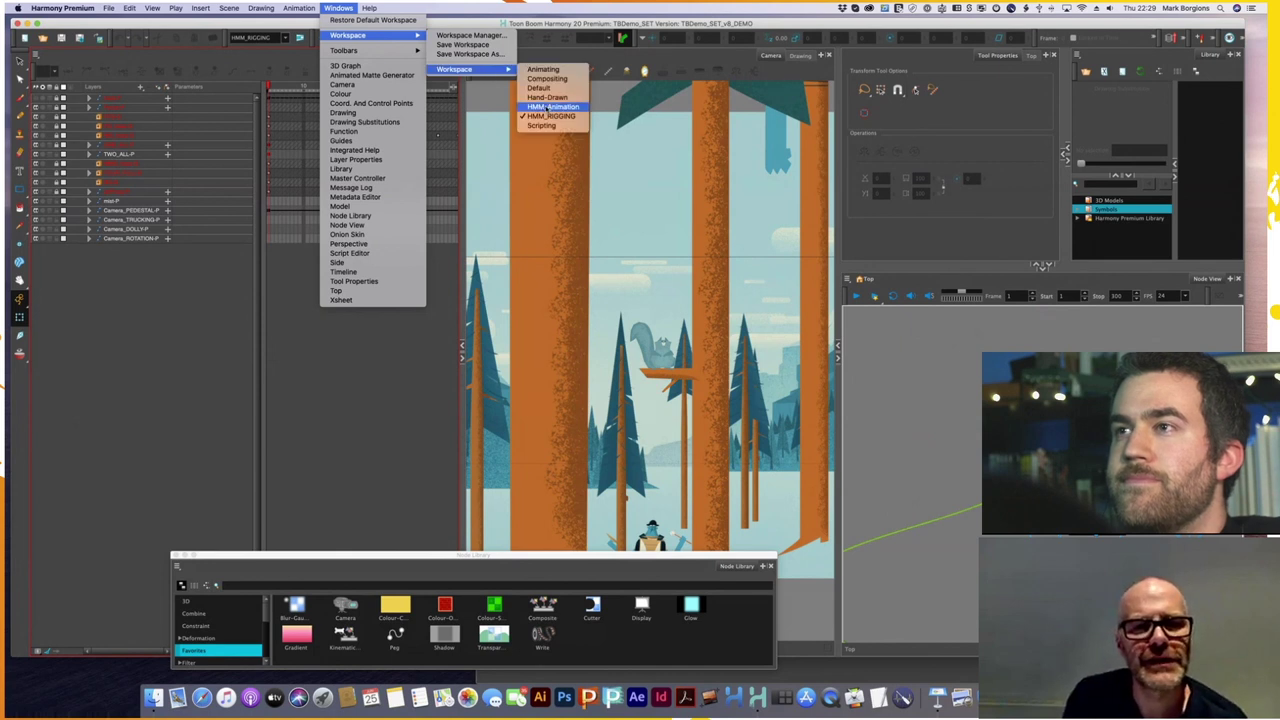
pyautogui.click(549, 107)
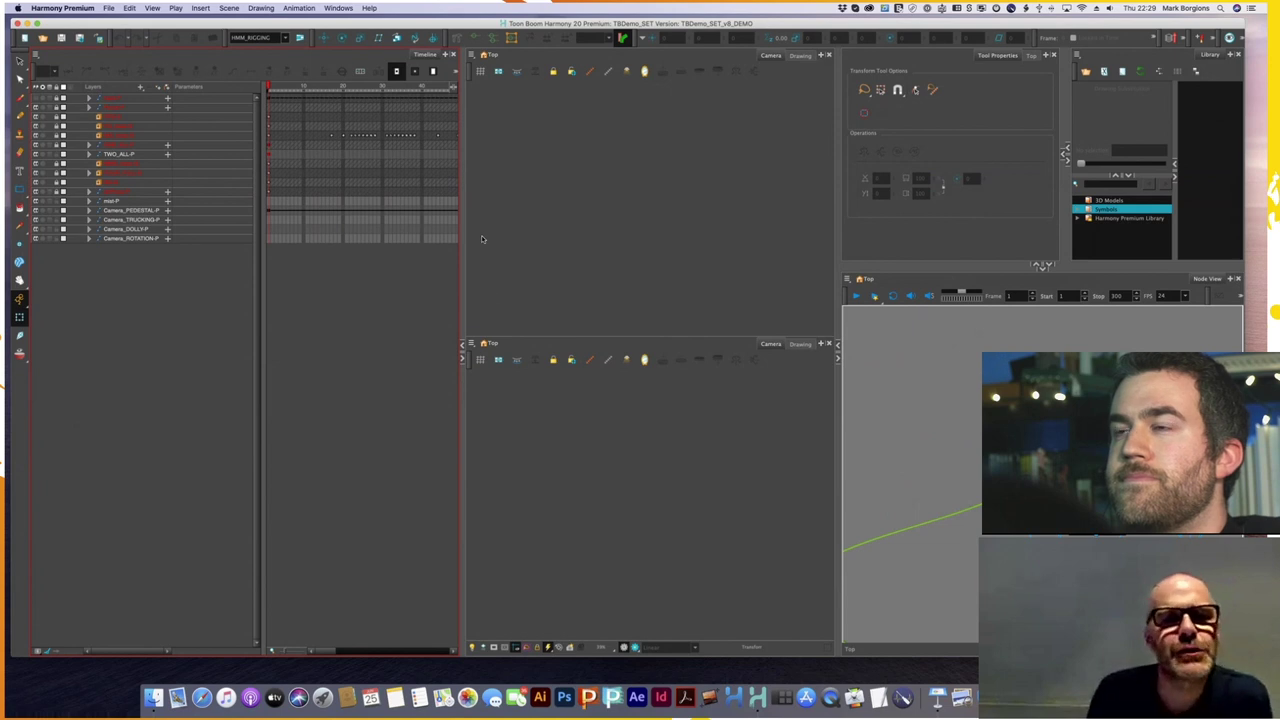
pyautogui.press('F2')
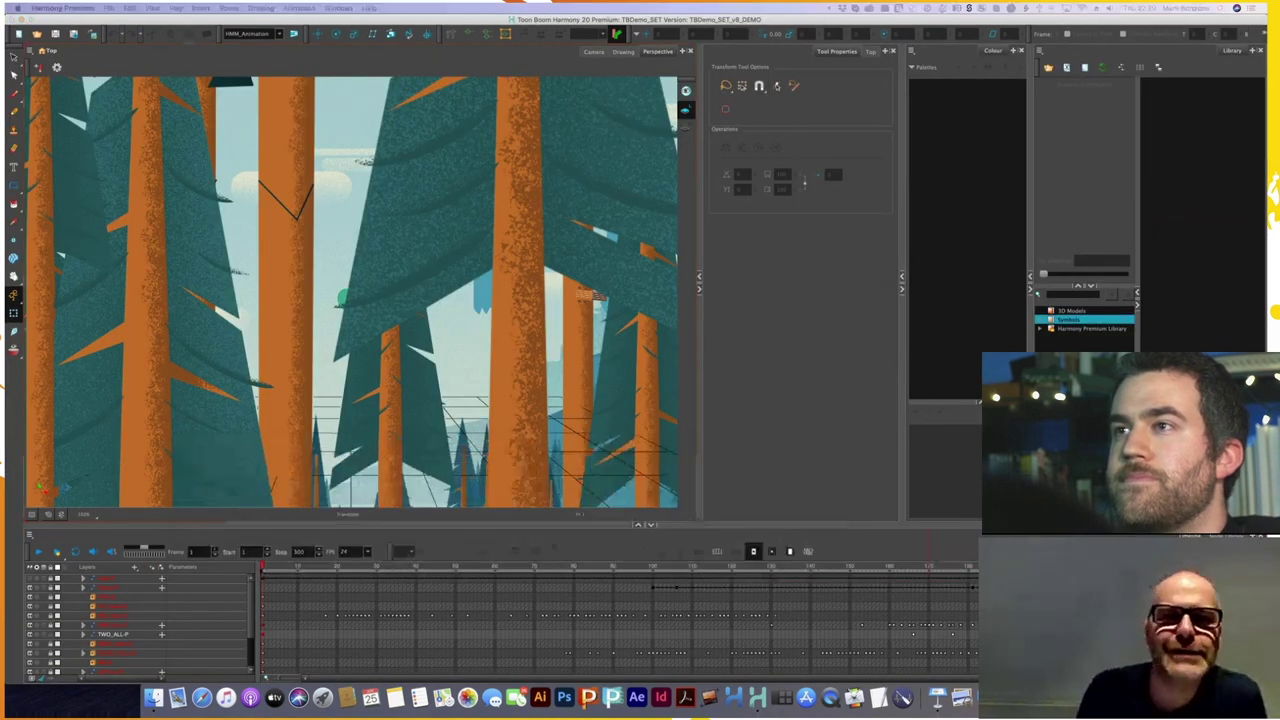
# - Examine the forest set in the Camera view, from the squirrel's branch out to the trees beyond the camera frame
pyautogui.click(541, 167)
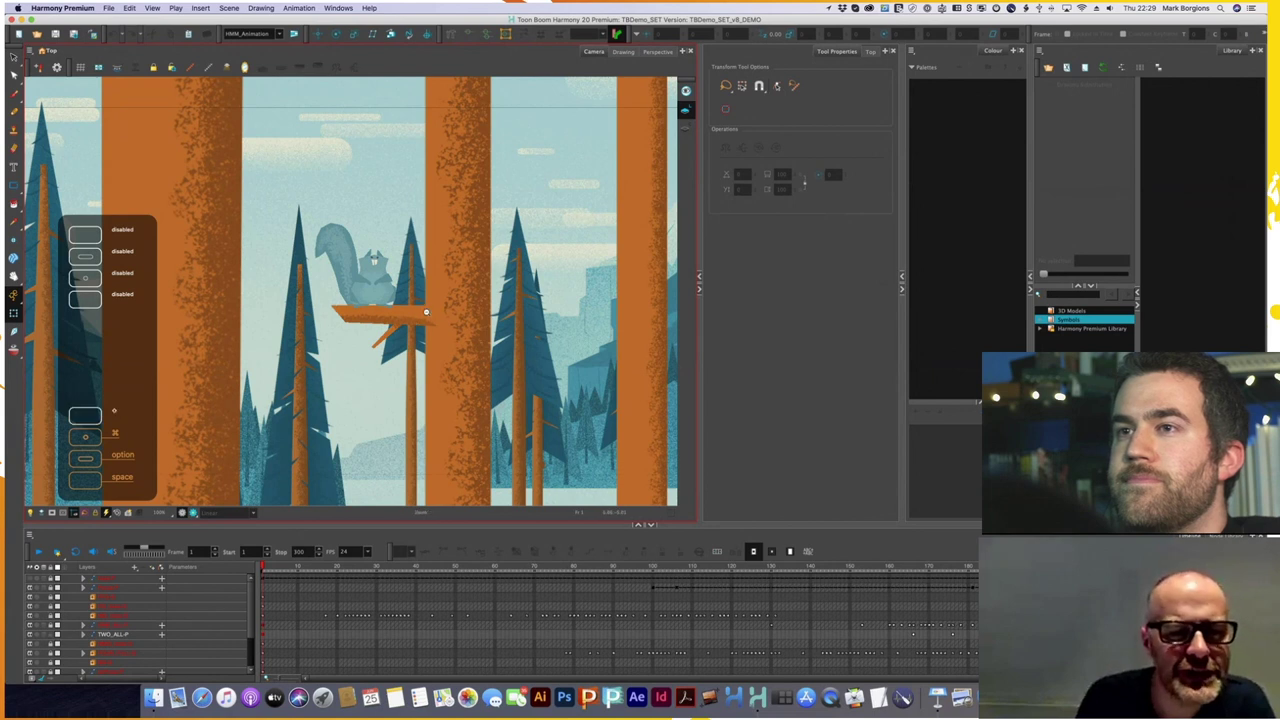
pyautogui.scroll(-3, 432, 319)
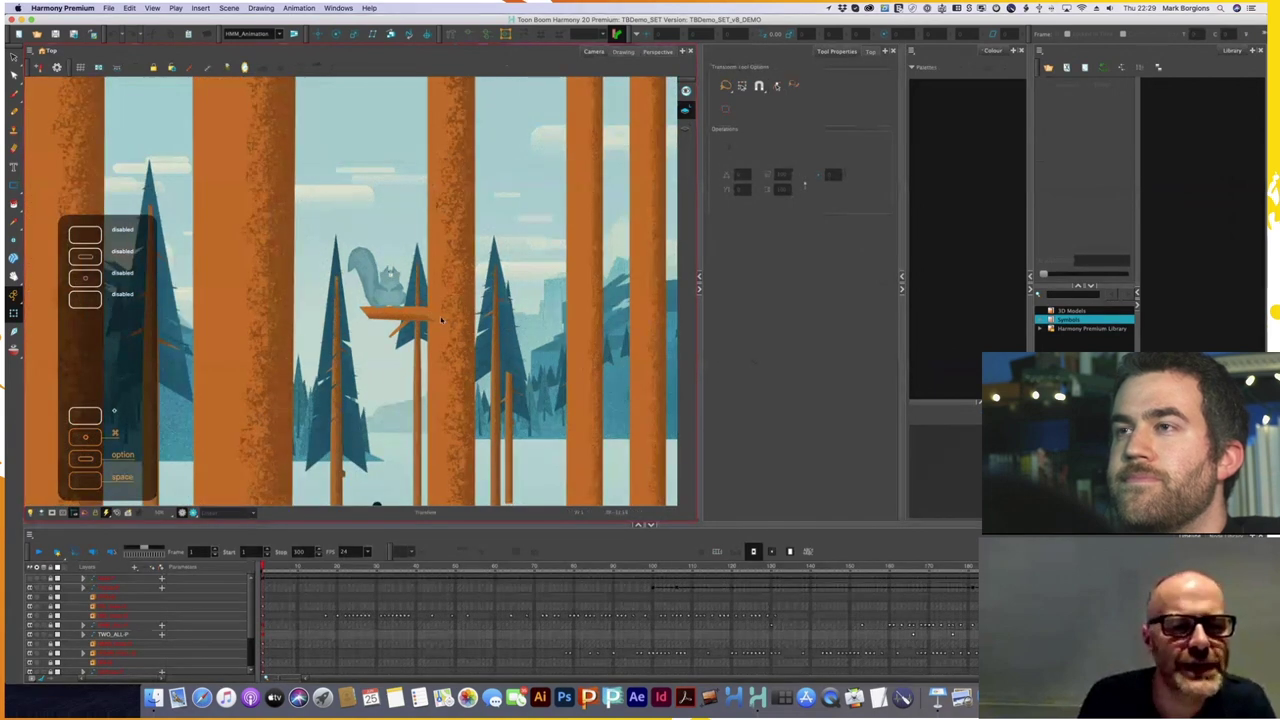
pyautogui.moveTo(441, 320); pyautogui.dragTo(446, 228)
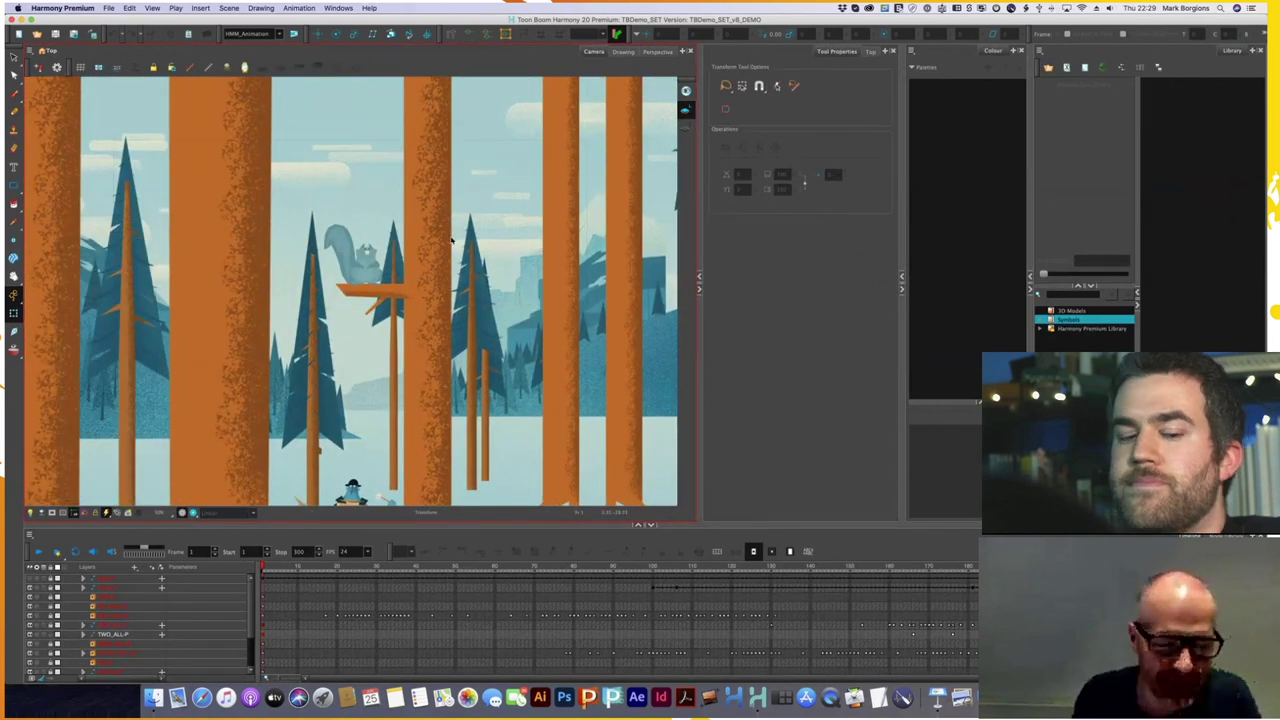
pyautogui.press('alt')
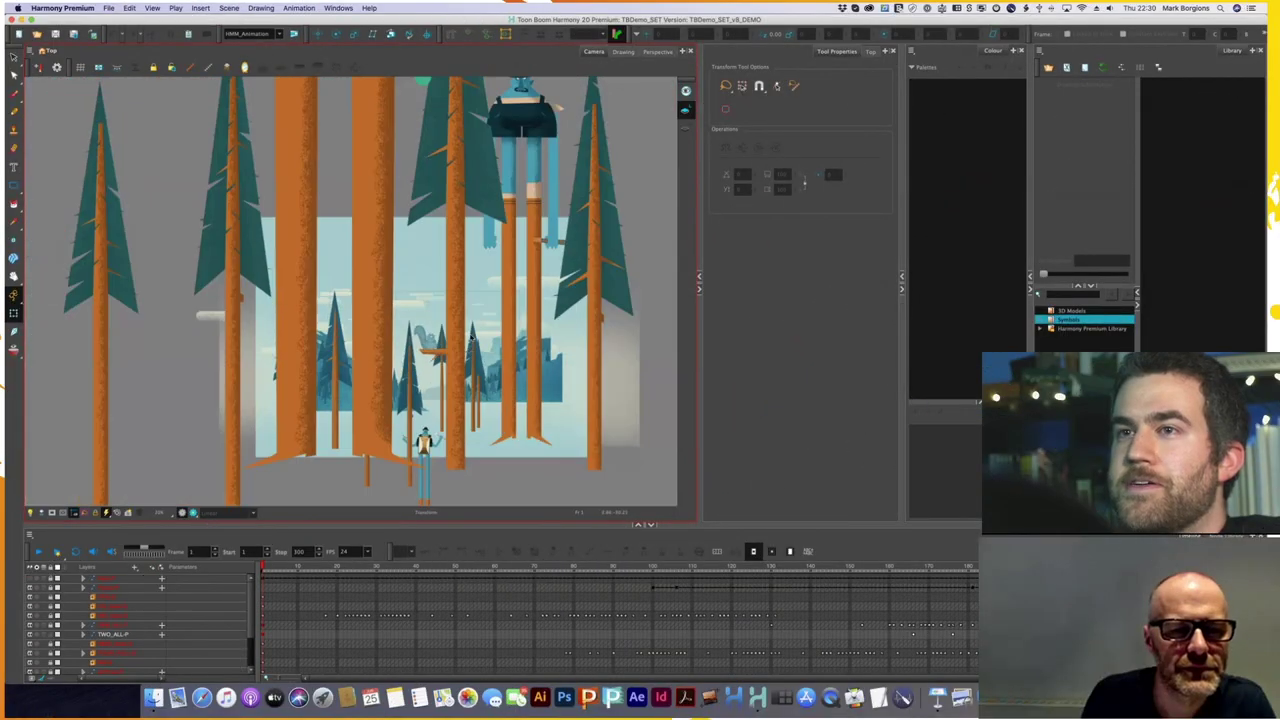
pyautogui.moveTo(471, 338)
pyautogui.mouseDown()
pyautogui.moveTo(458, 431)
pyautogui.moveTo(455, 342)
pyautogui.mouseUp()
pyautogui.keyDown('alt'); pyautogui.click(455, 341); pyautogui.keyUp('alt')
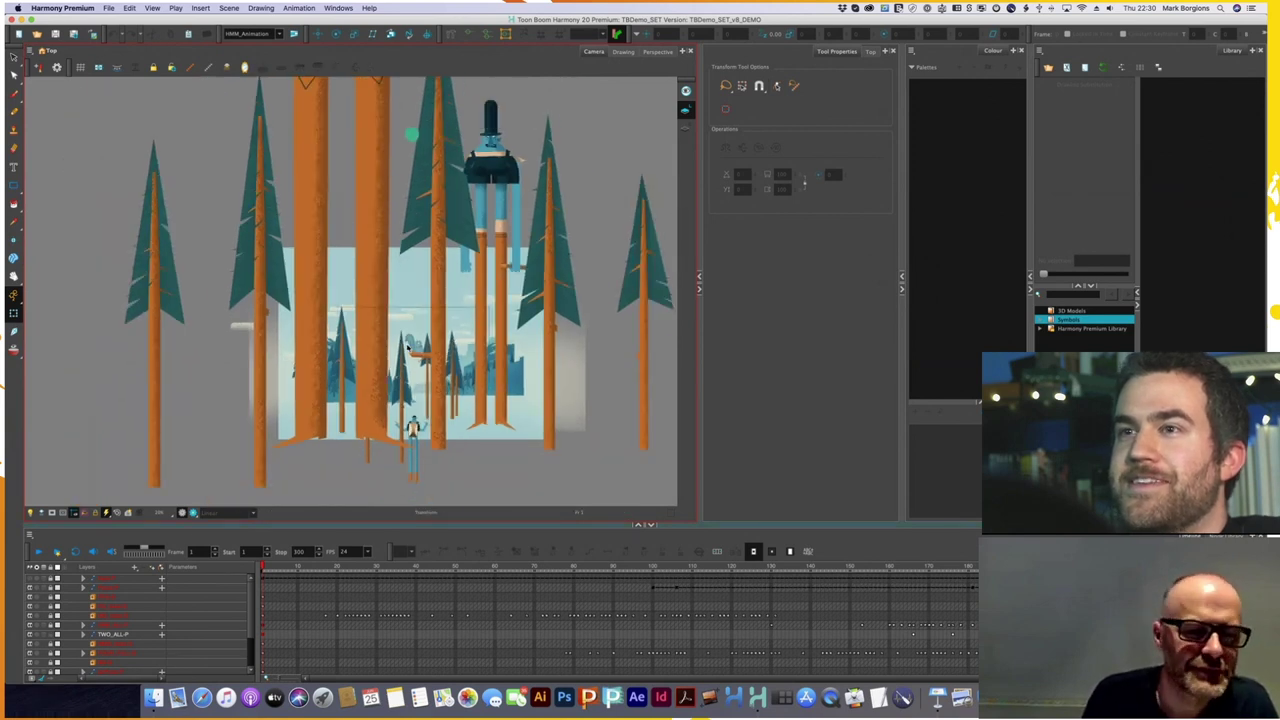
pyautogui.scroll(3, 440, 382)
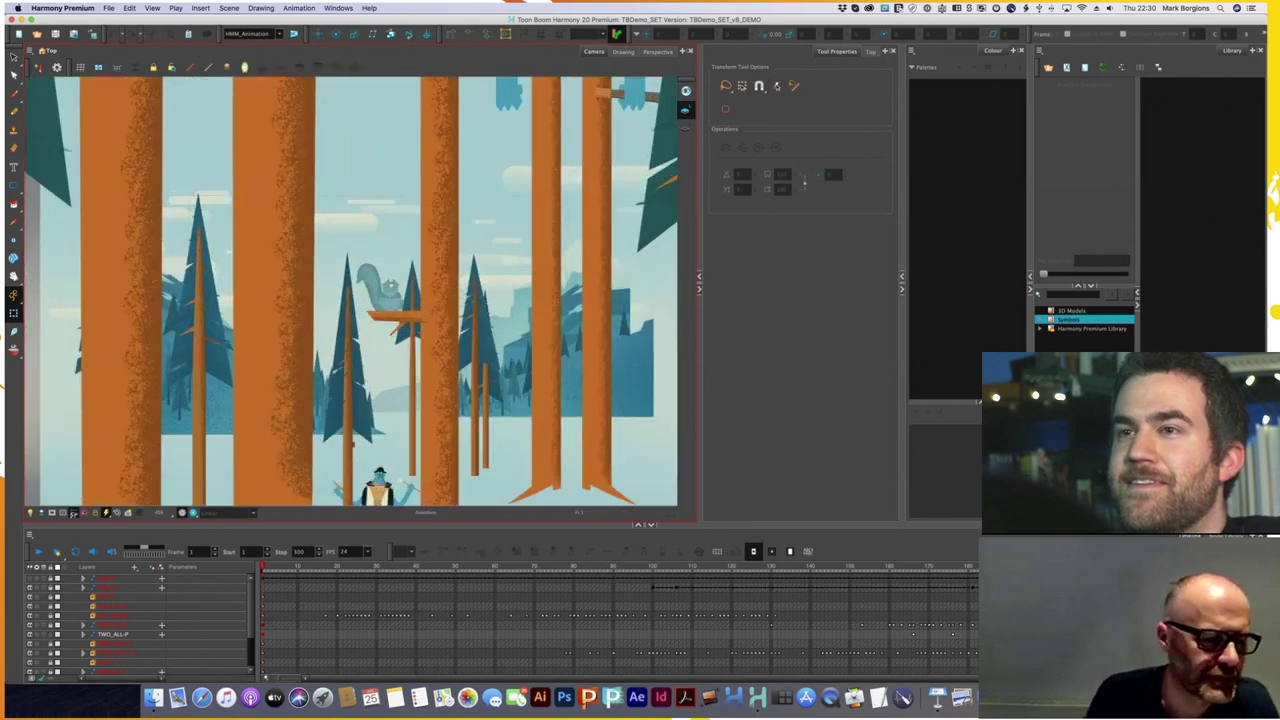
# - Mask everything outside the camera frame and scrub the animation to frame 153 for a closer look at the characters
pyautogui.click(52, 513)
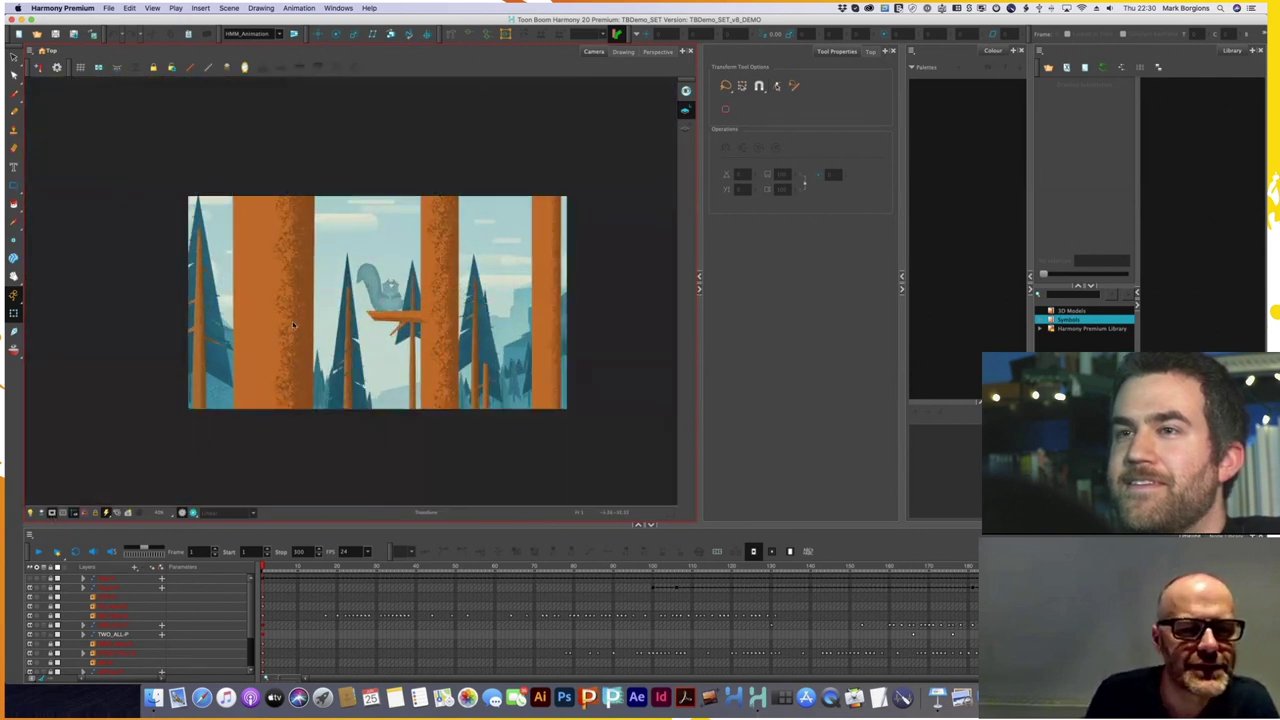
pyautogui.click(297, 567)
pyautogui.moveTo(309, 570); pyautogui.dragTo(344, 568)
pyautogui.moveTo(465, 557); pyautogui.dragTo(865, 579)
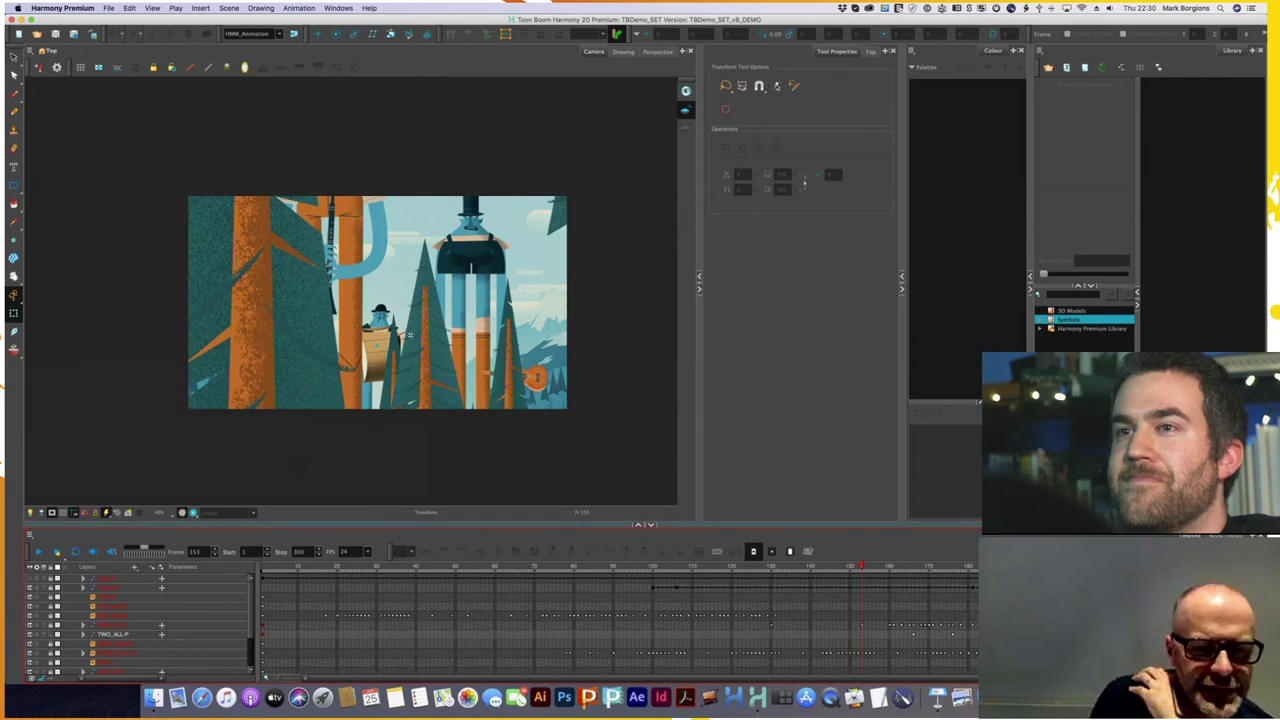
pyautogui.press('shift+super+alt')
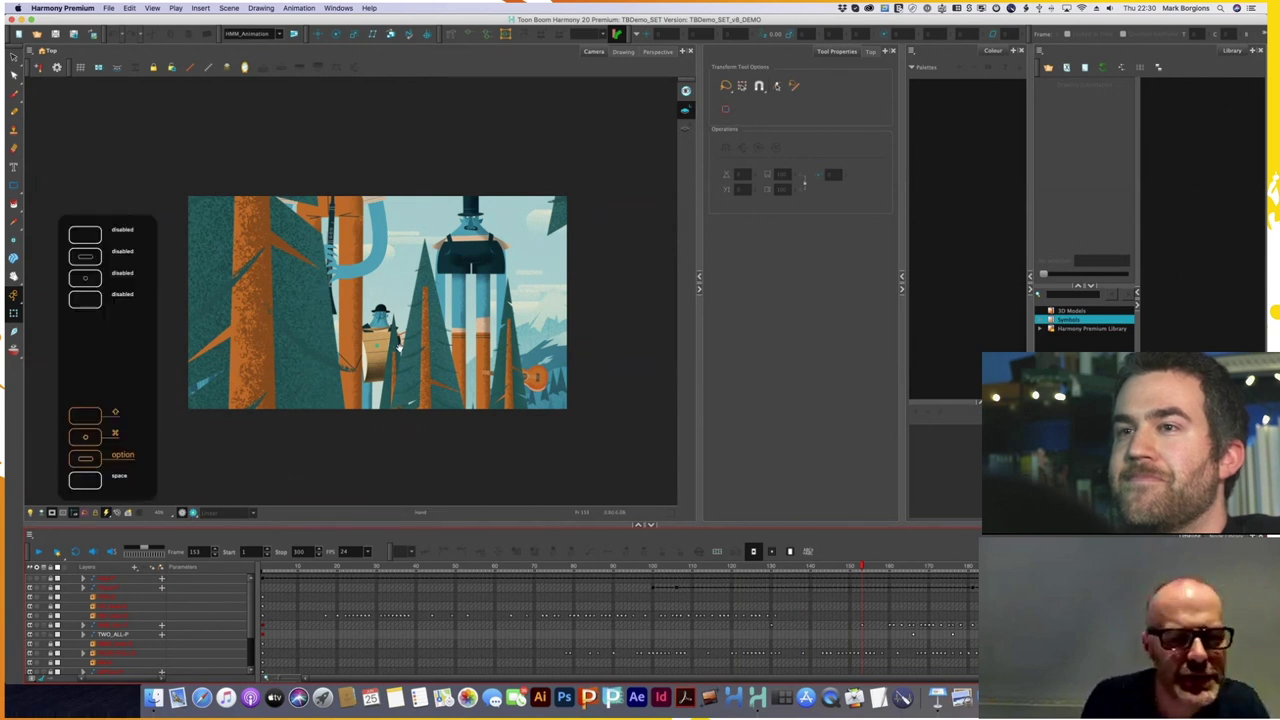
pyautogui.scroll(2, 396, 340)
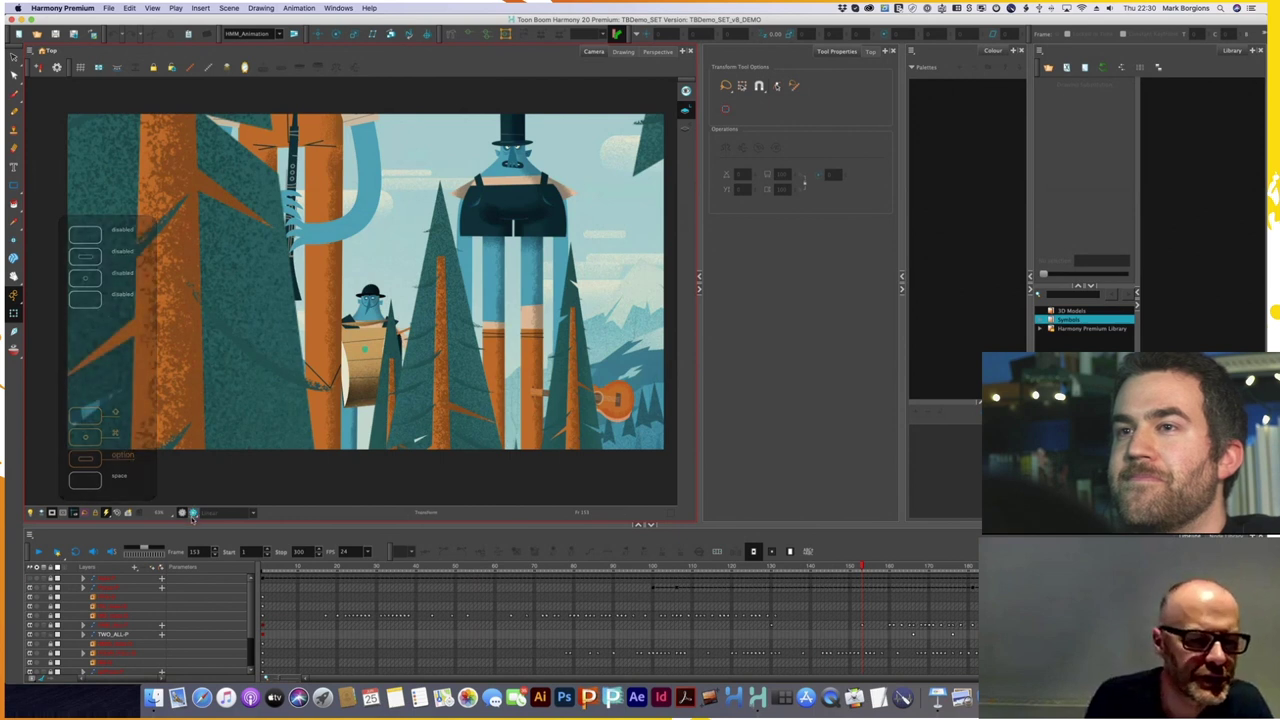
# - Render the Camera view at frames 153 and 225, and compare frame 225 with its unrendered OpenGL view
pyautogui.click(193, 514)
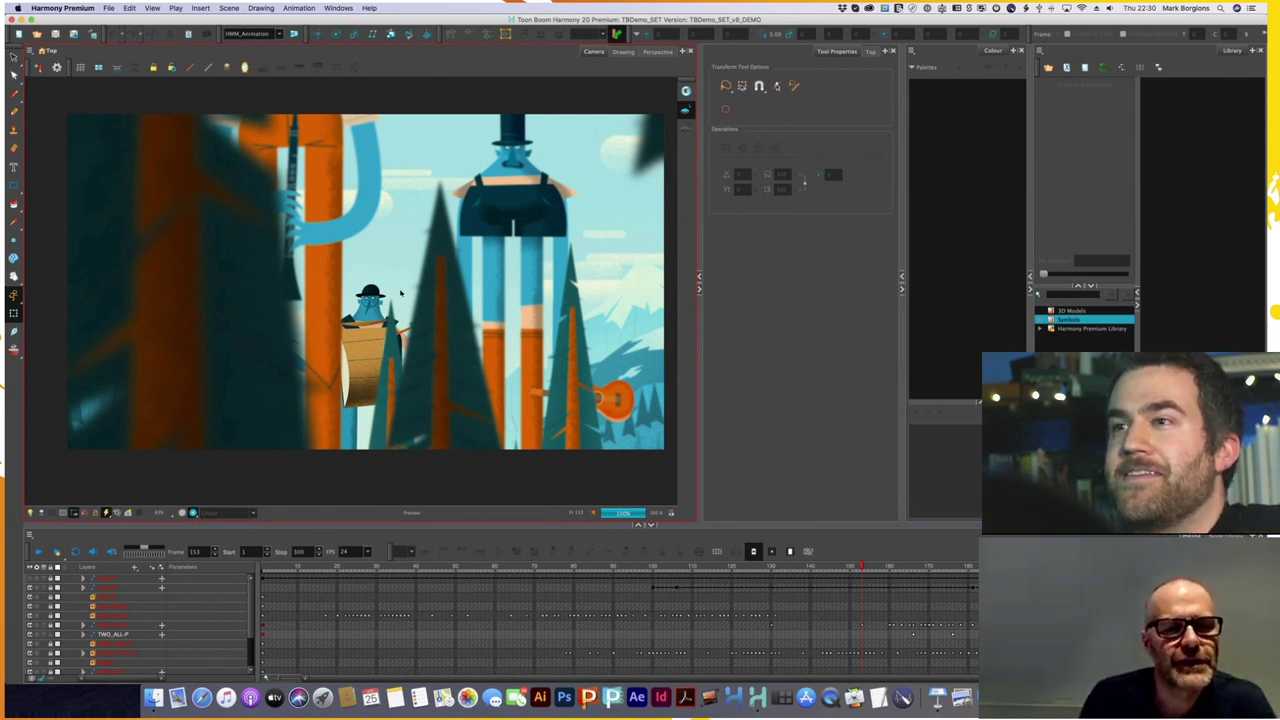
pyautogui.moveTo(401, 279); pyautogui.dragTo(399, 293)
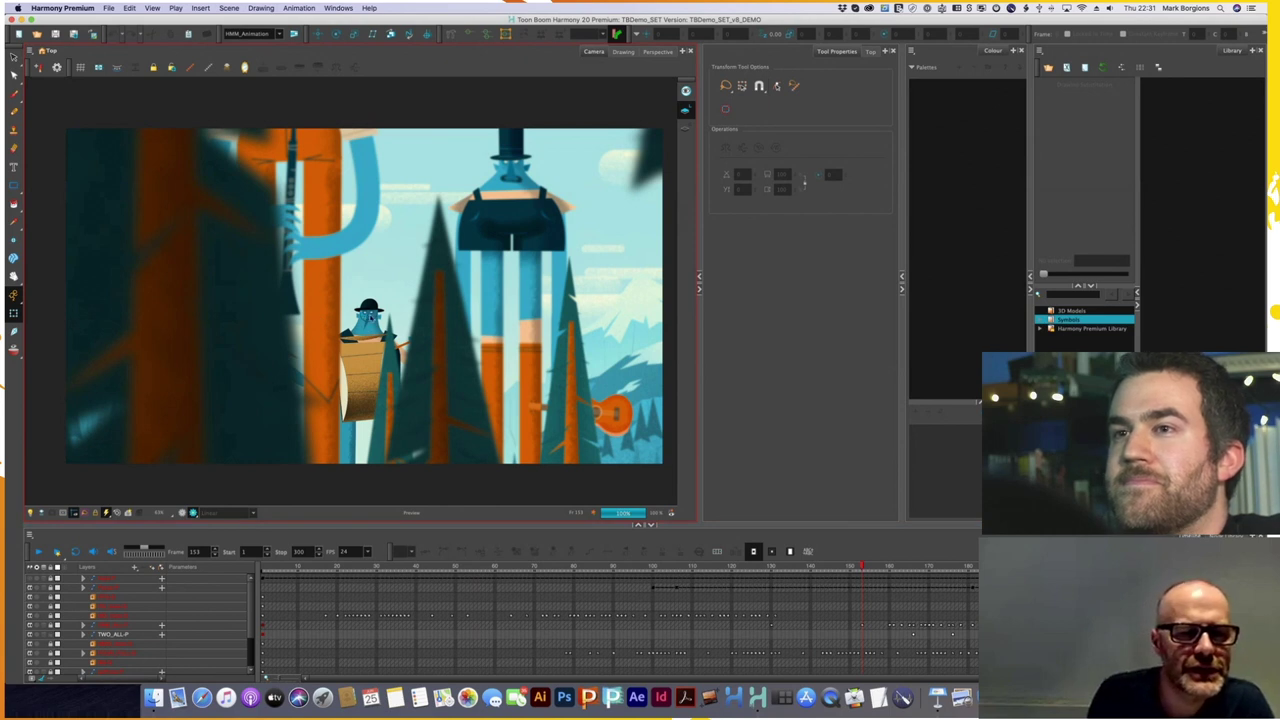
pyautogui.click(1146, 566)
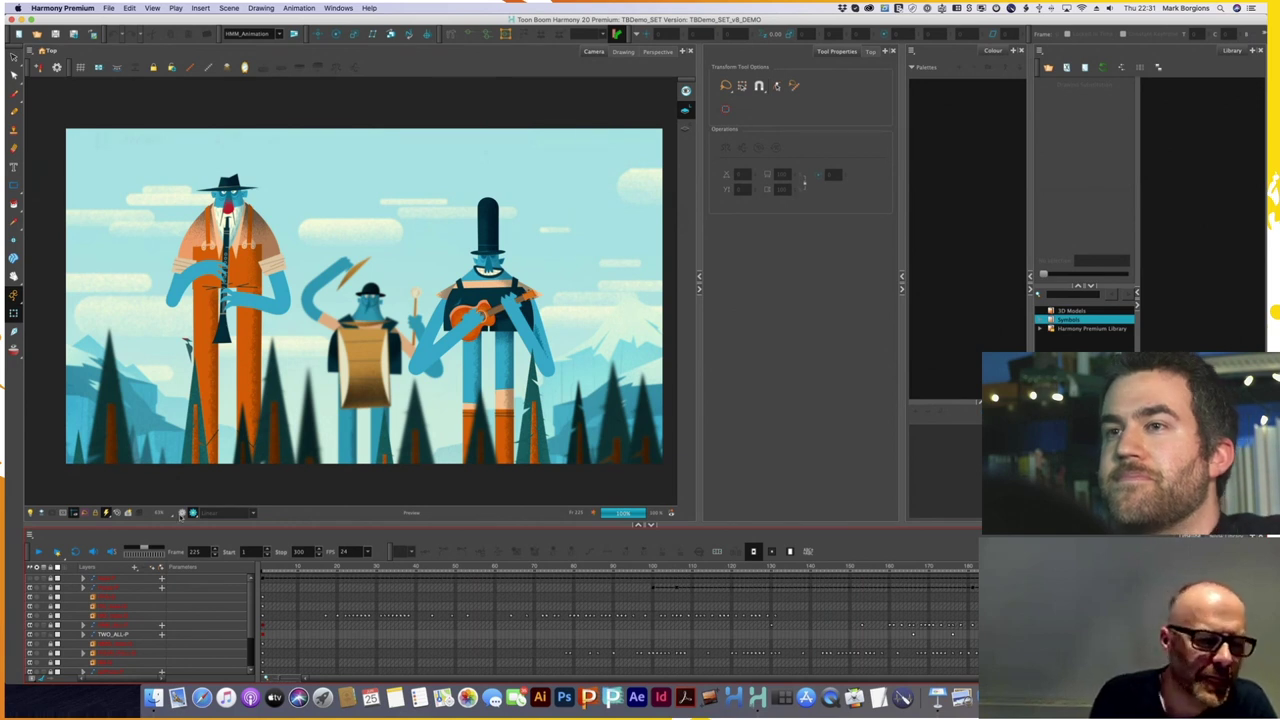
pyautogui.click(182, 514)
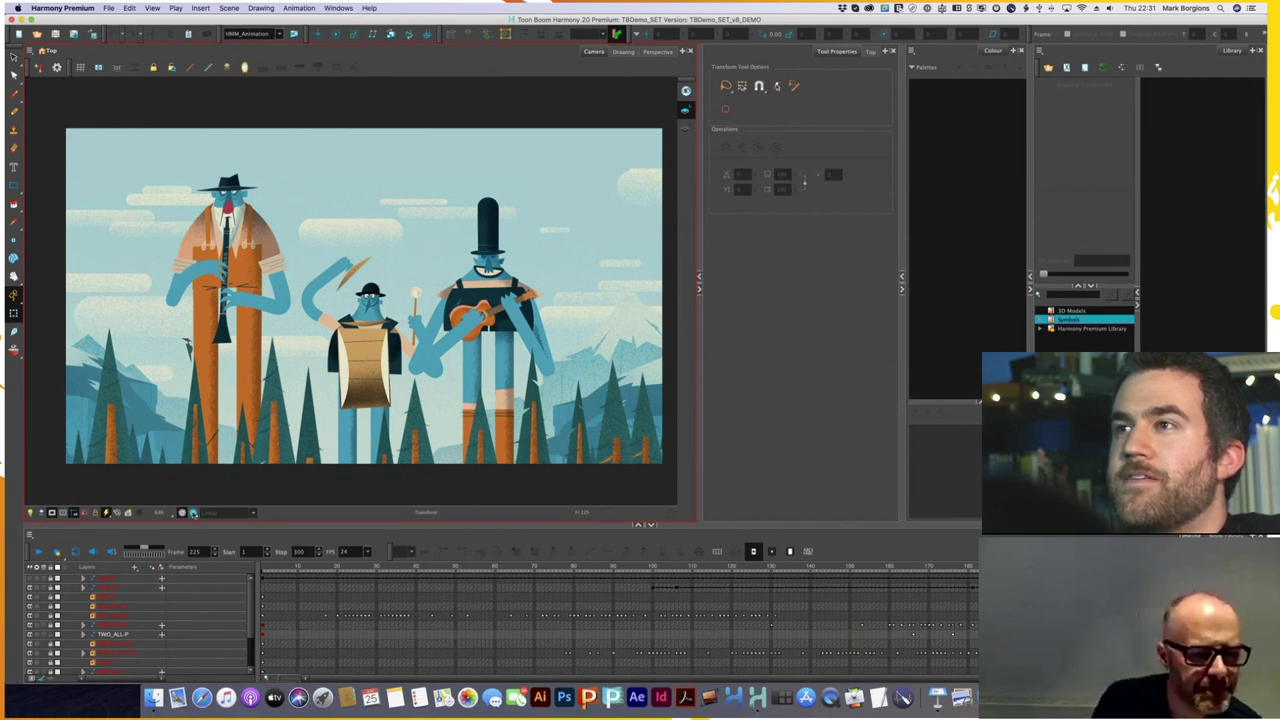
pyautogui.click(193, 513)
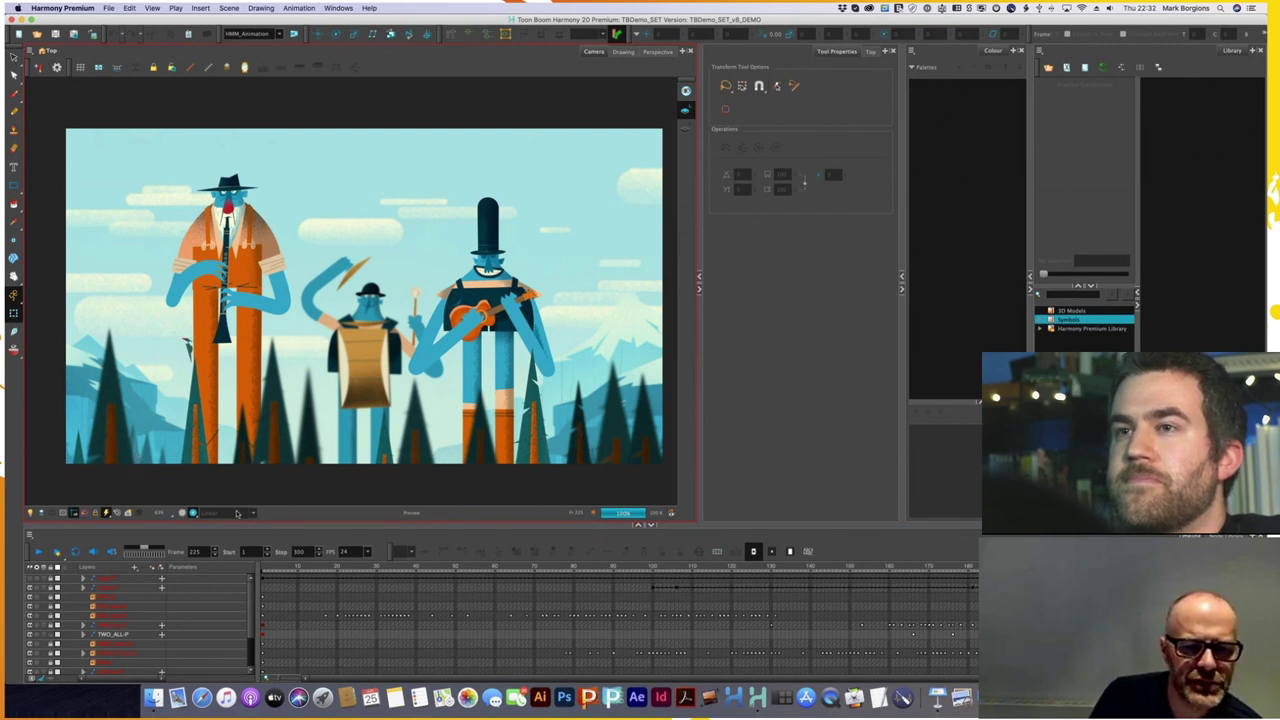
# - Compare the rendered Camera view of frame 225 with its OpenGL view again
pyautogui.click(193, 513)
pyautogui.click(193, 513)
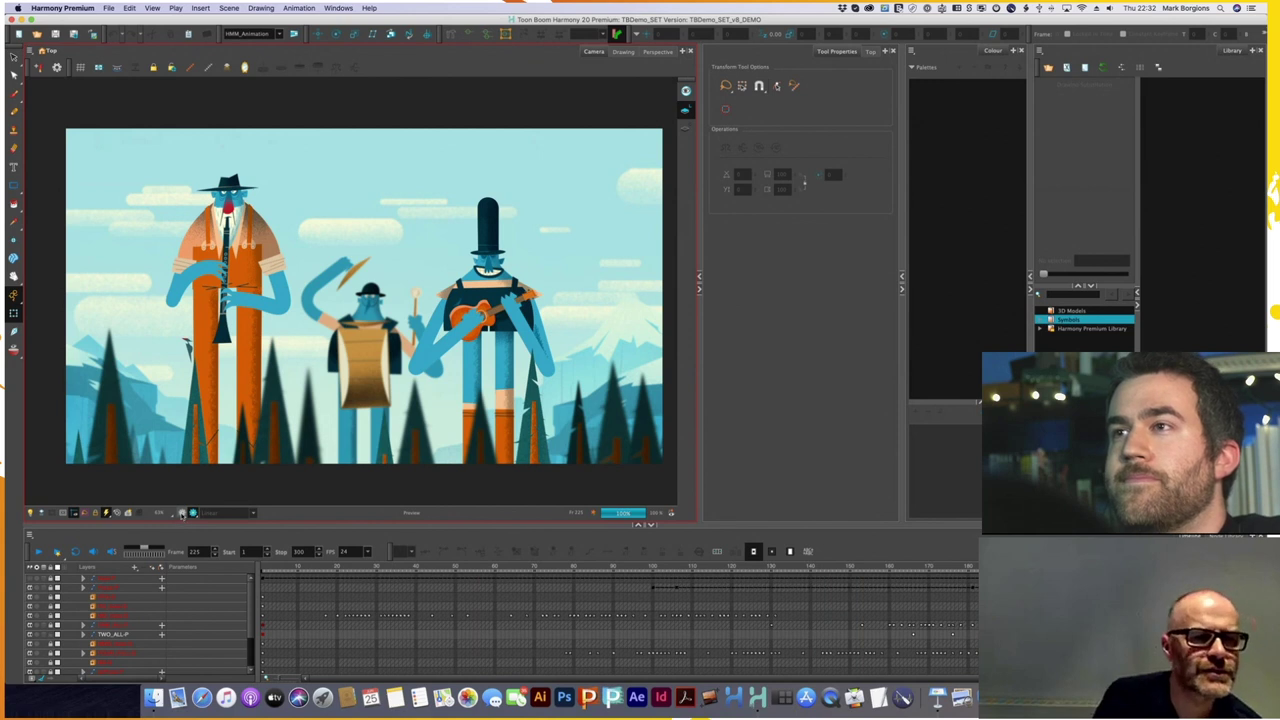
pyautogui.click(183, 514)
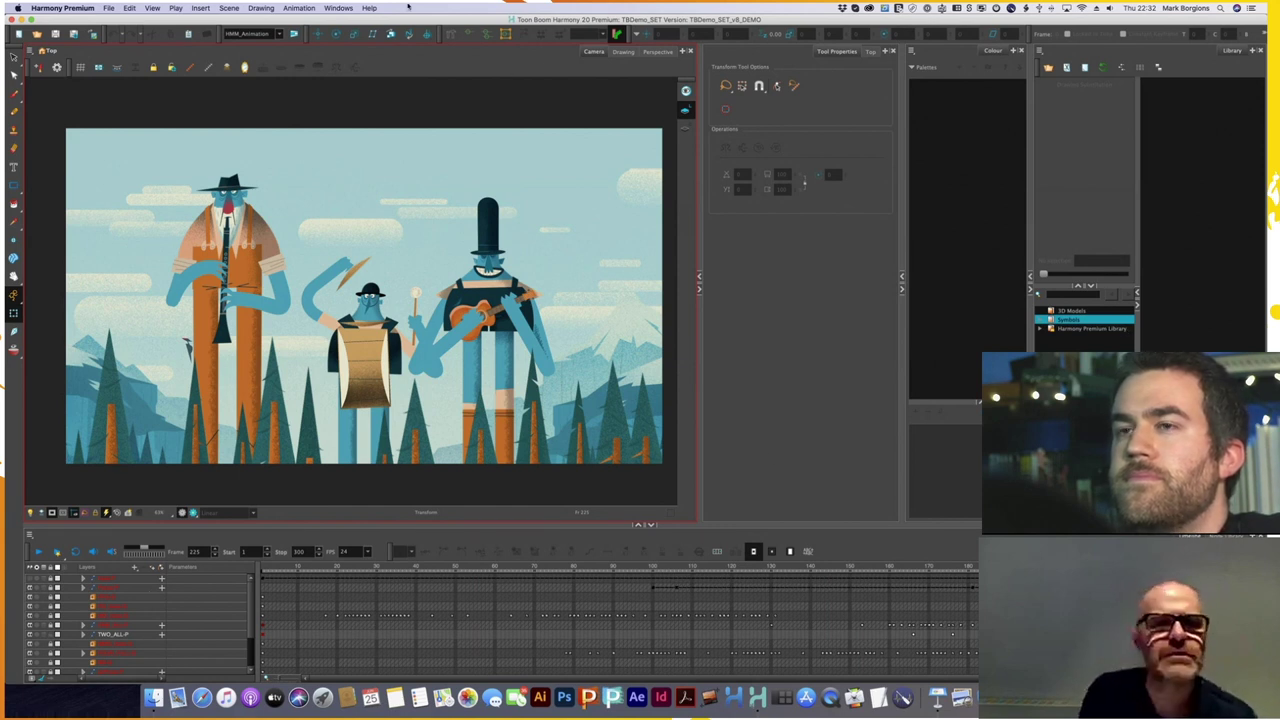
# - Open a floating Node View, place and size it beside the camera image, and bring the Composite and Colour-Scale_1 nodes into view
pyautogui.click(338, 8)
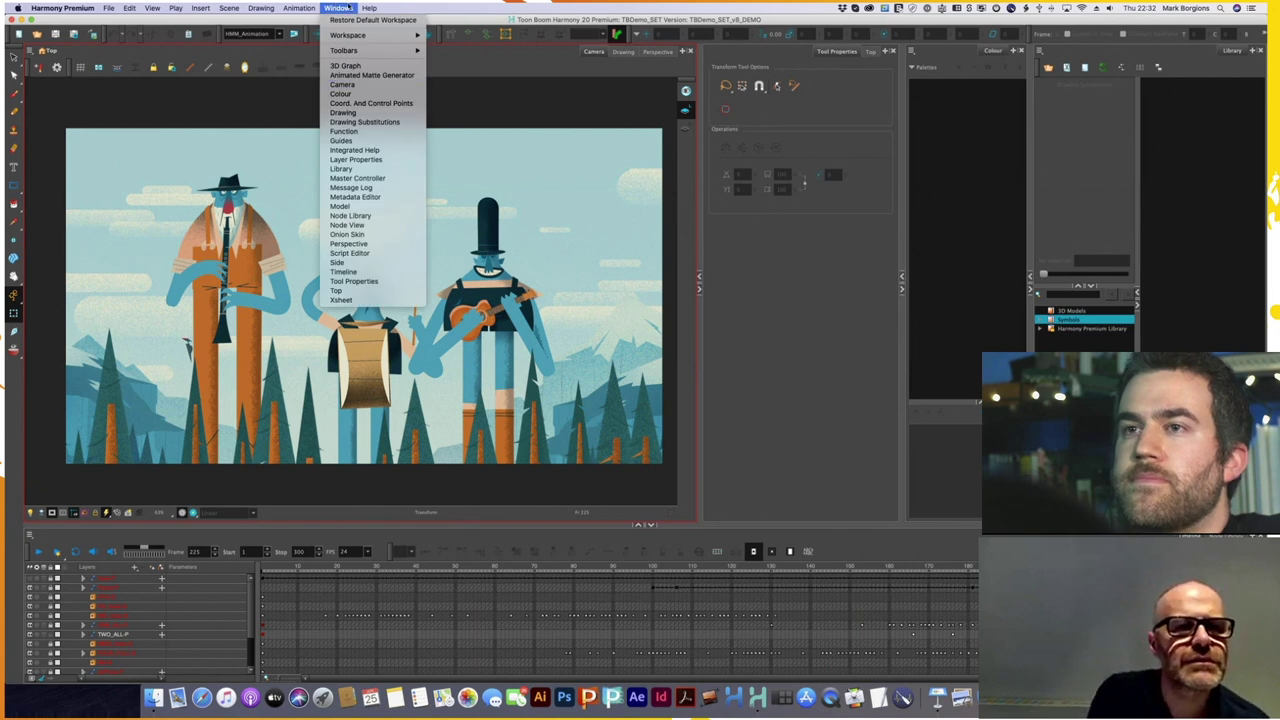
pyautogui.click(377, 227)
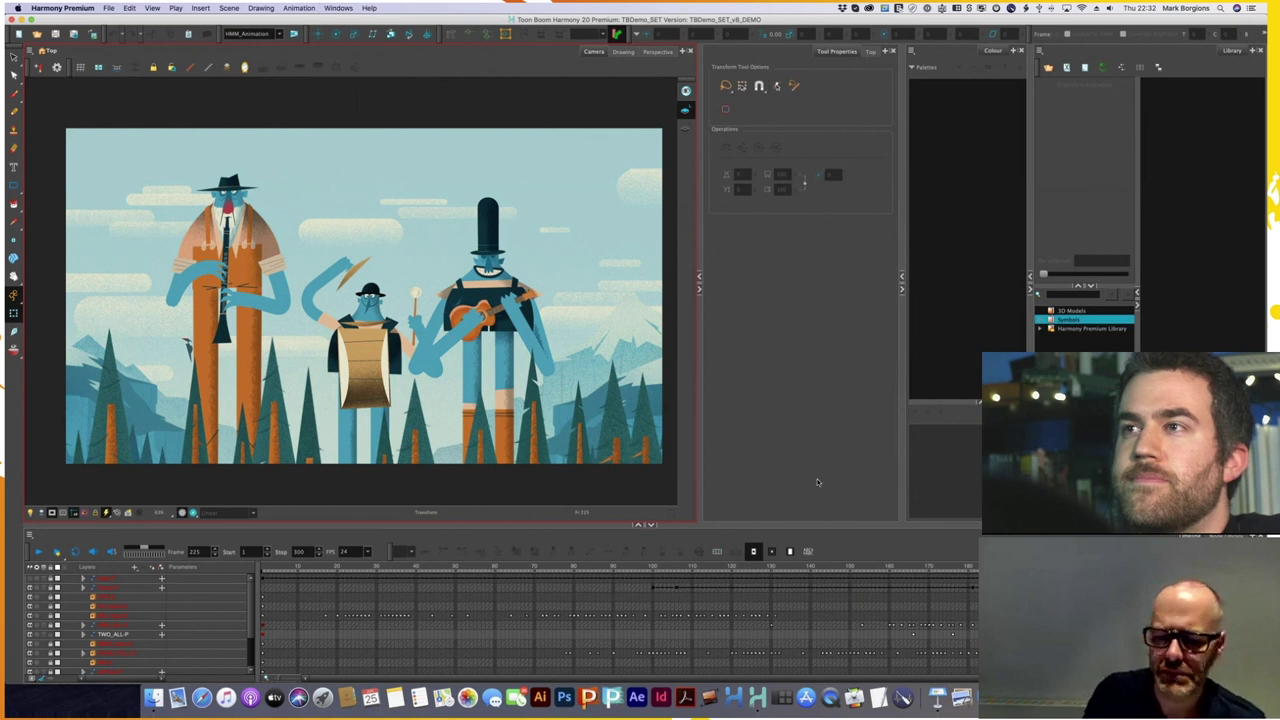
pyautogui.moveTo(863, 322); pyautogui.dragTo(676, 148)
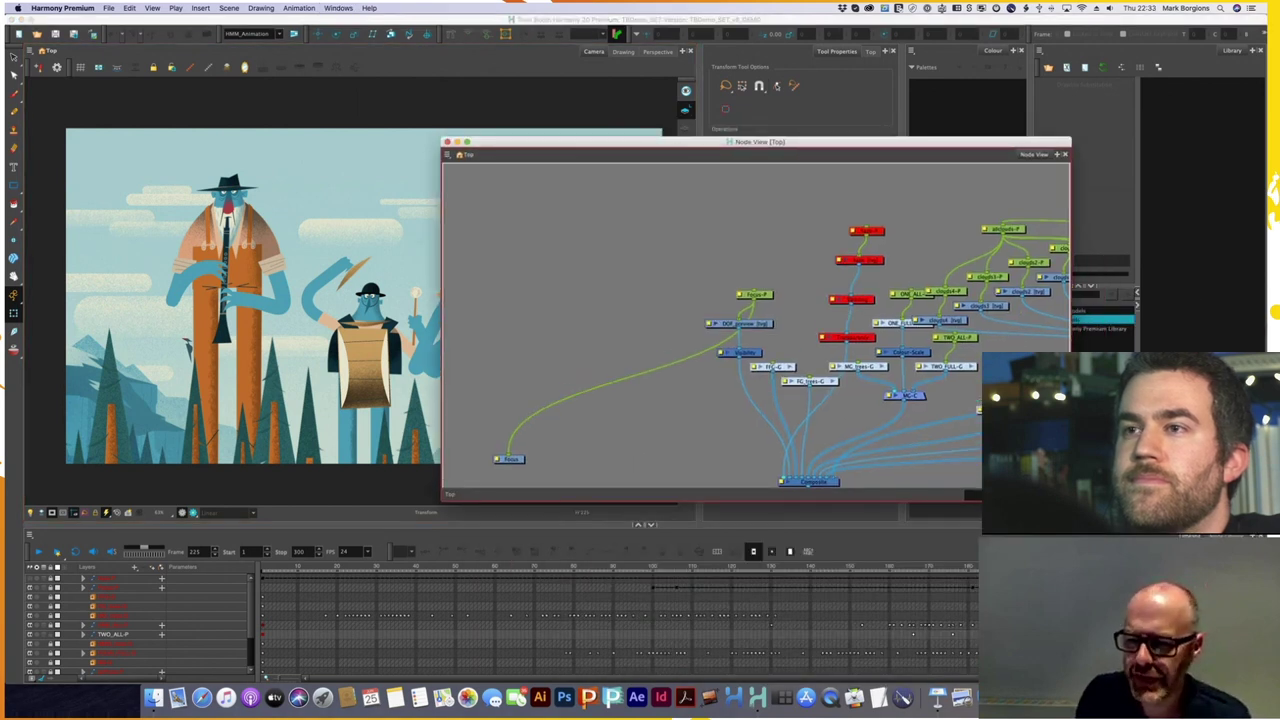
pyautogui.moveTo(1069, 499); pyautogui.dragTo(1168, 656)
pyautogui.press('space')
pyautogui.moveTo(923, 591); pyautogui.dragTo(708, 403)
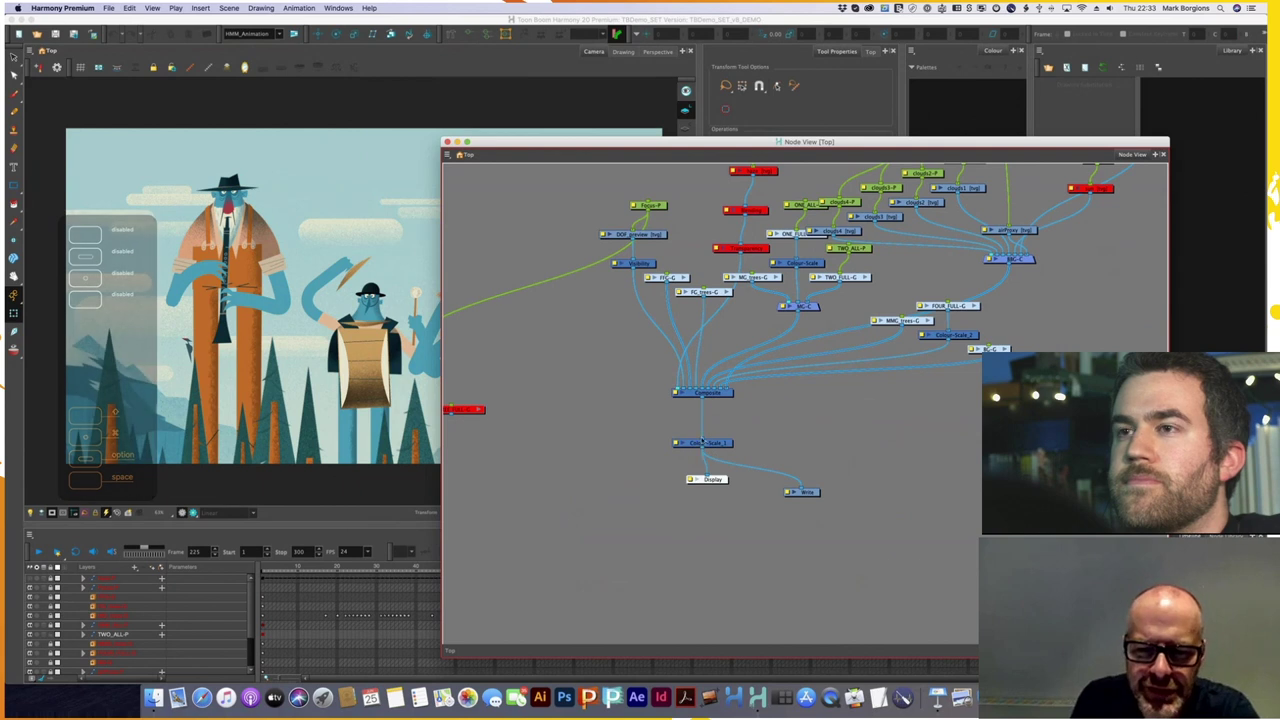
pyautogui.moveTo(554, 143); pyautogui.dragTo(662, 119)
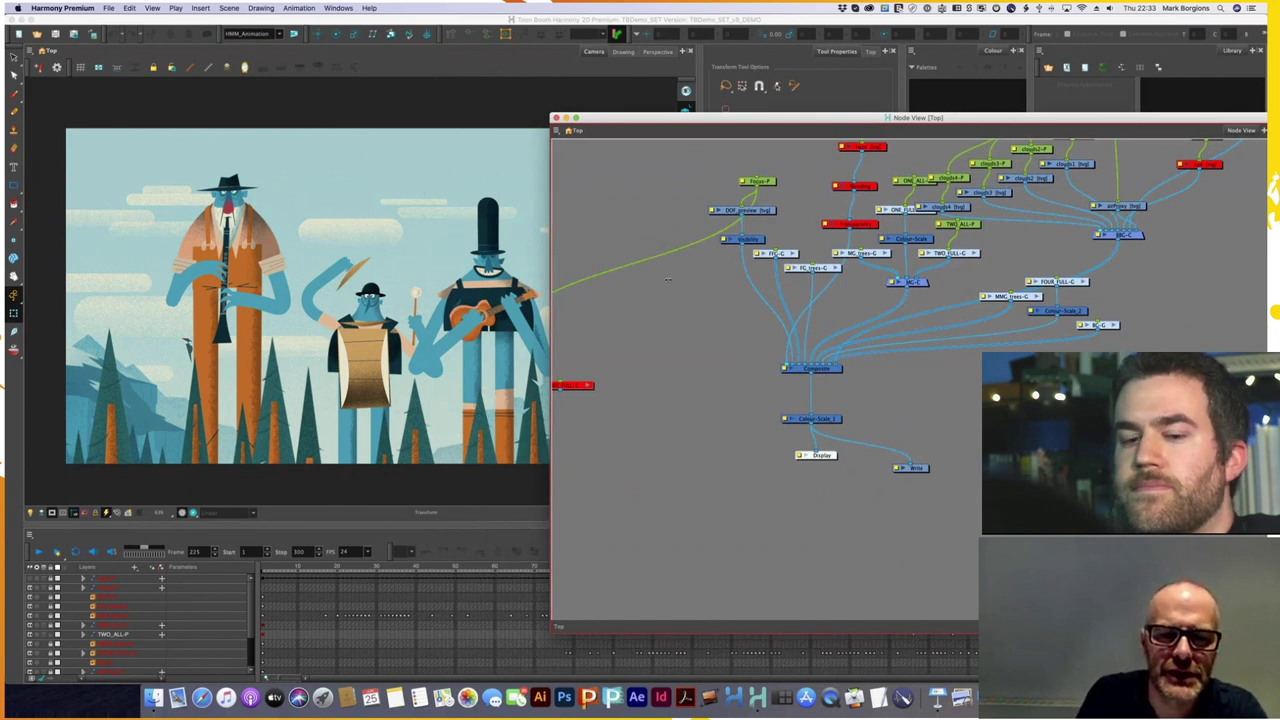
pyautogui.moveTo(552, 290); pyautogui.dragTo(669, 280)
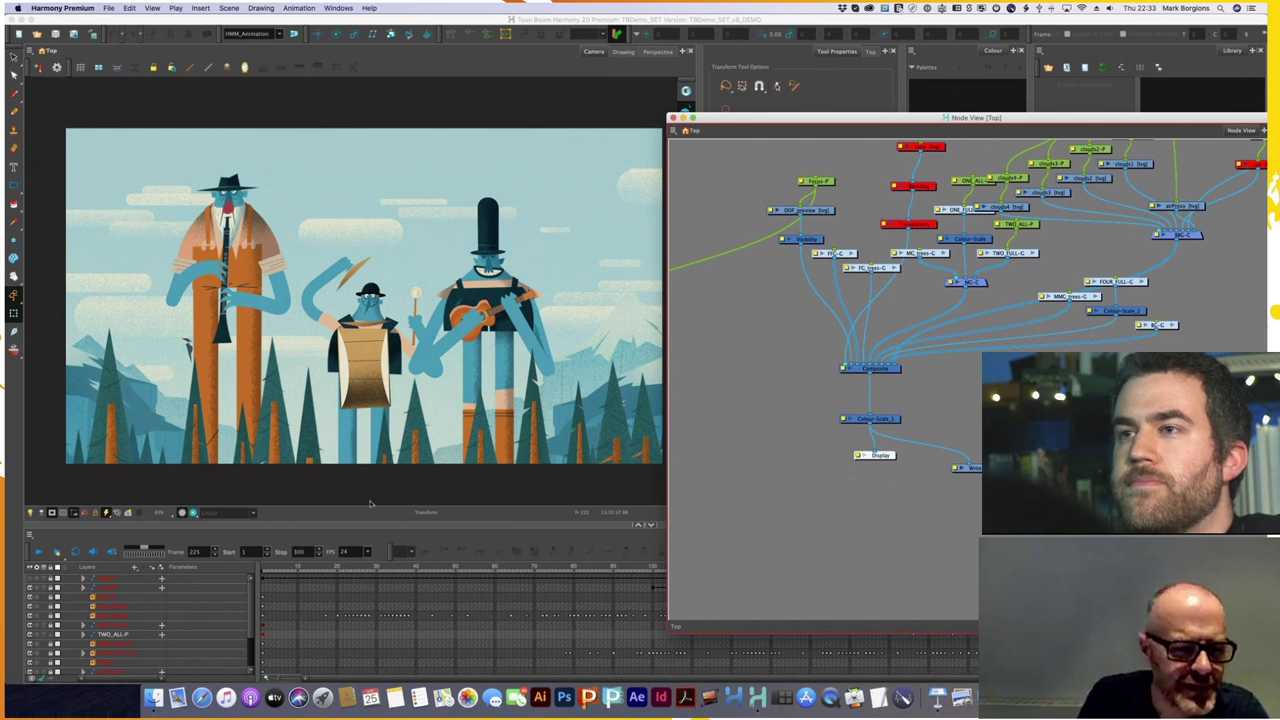
# - Render frame 225 in the Camera view and narrow the main window so it sits beside the Node View
pyautogui.click(193, 513)
pyautogui.click(193, 513)
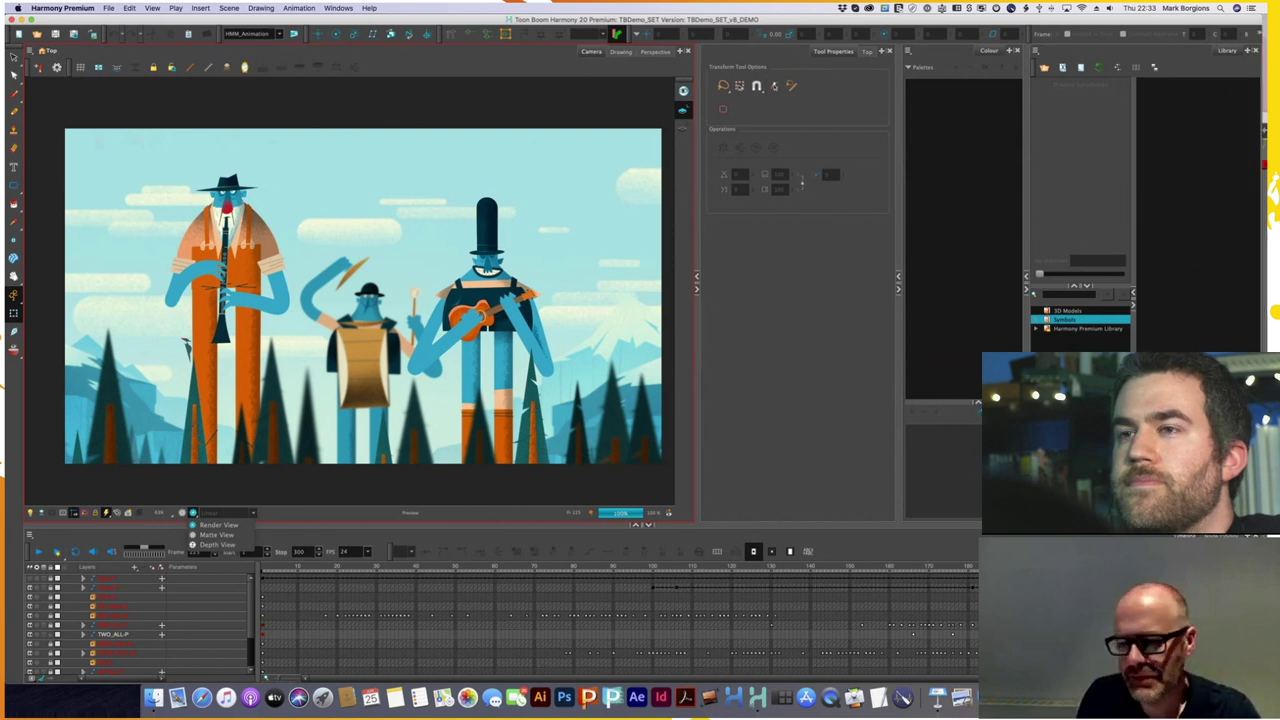
pyautogui.moveTo(1262, 682); pyautogui.dragTo(924, 664)
pyautogui.click(950, 420)
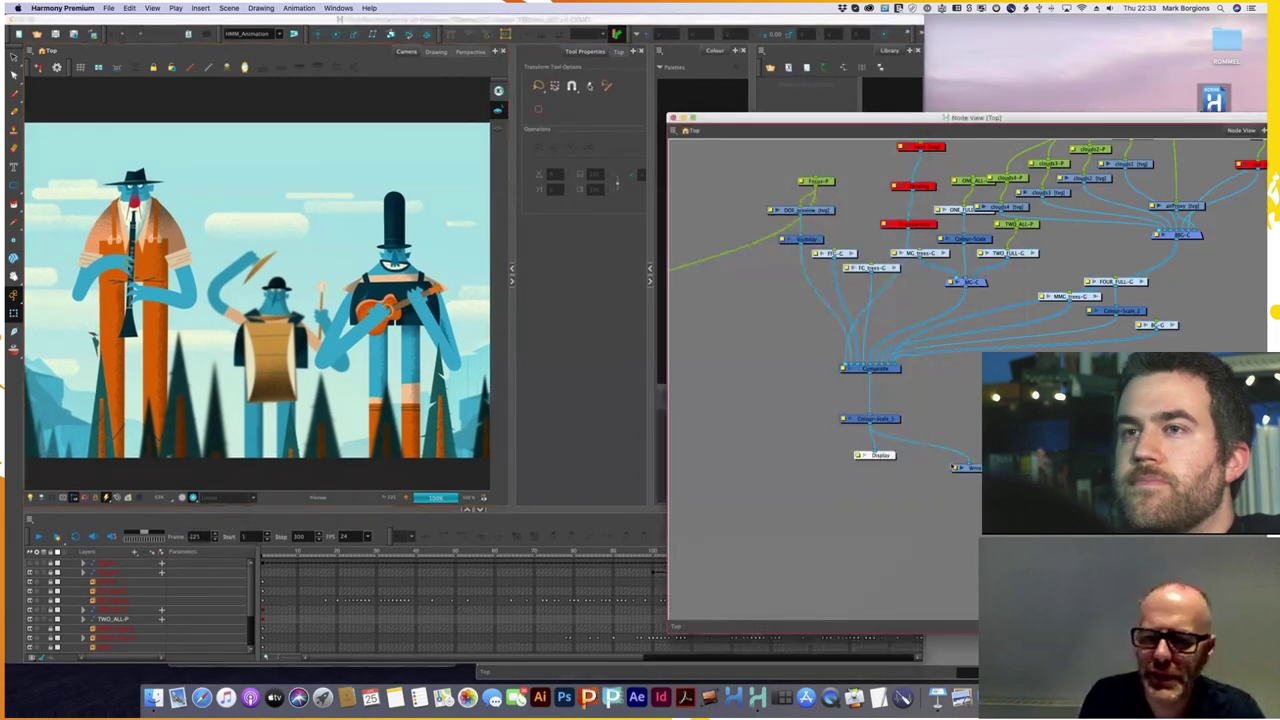
# - Disable and re-enable the Colour-Scale_1 node below the Composite to compare the rendered image with and without its colour correction
pyautogui.click(884, 422)
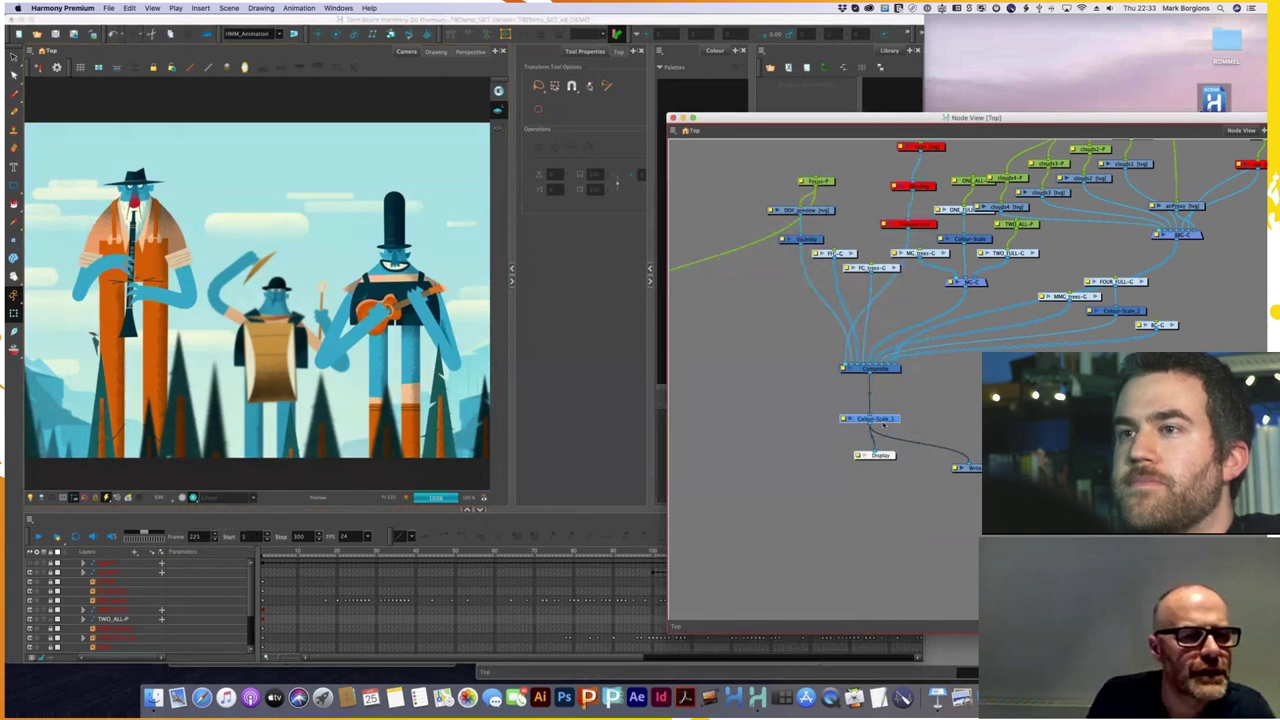
pyautogui.press('d')
pyautogui.press('d')
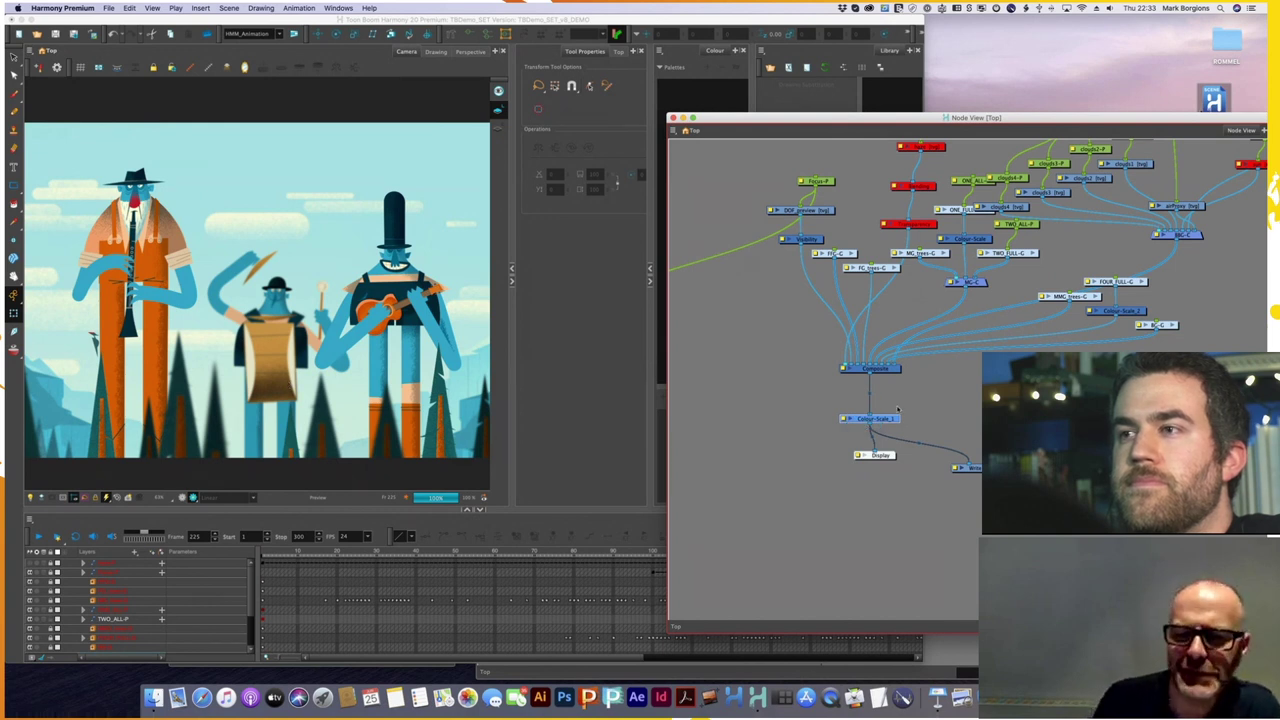
pyautogui.moveTo(892, 420); pyautogui.dragTo(930, 421)
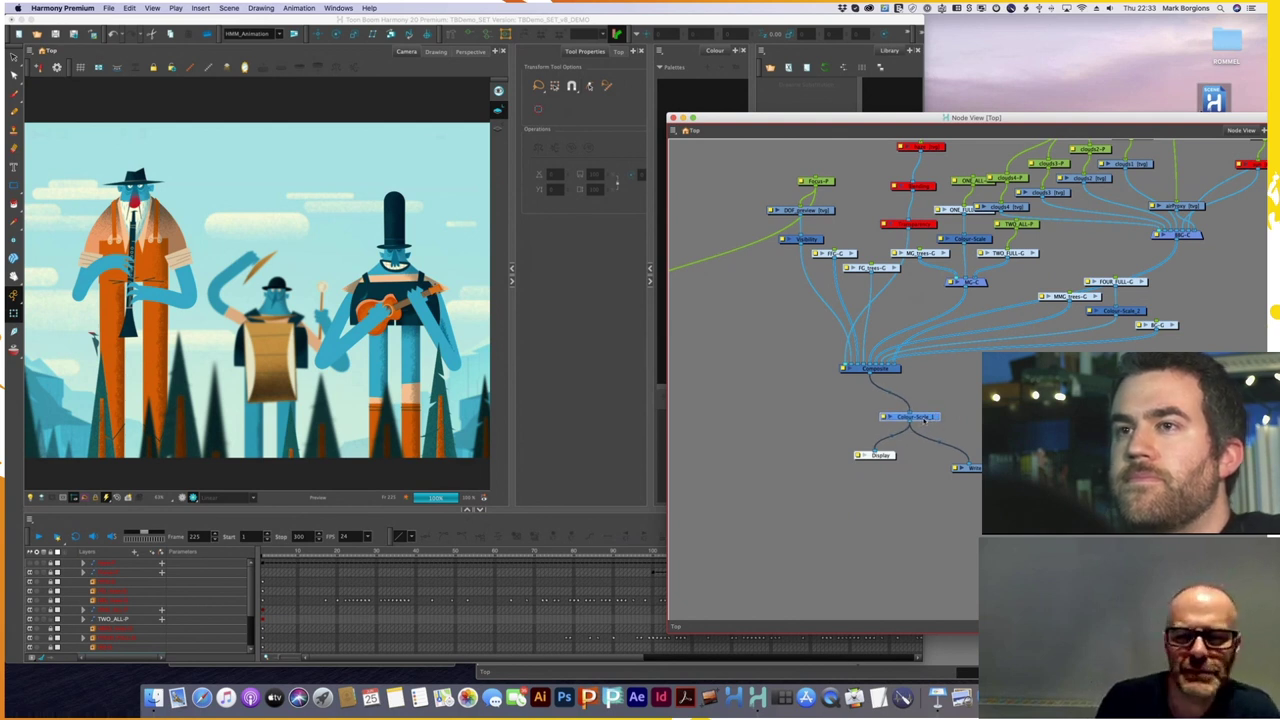
pyautogui.moveTo(925, 420); pyautogui.dragTo(913, 421)
pyautogui.press('d')
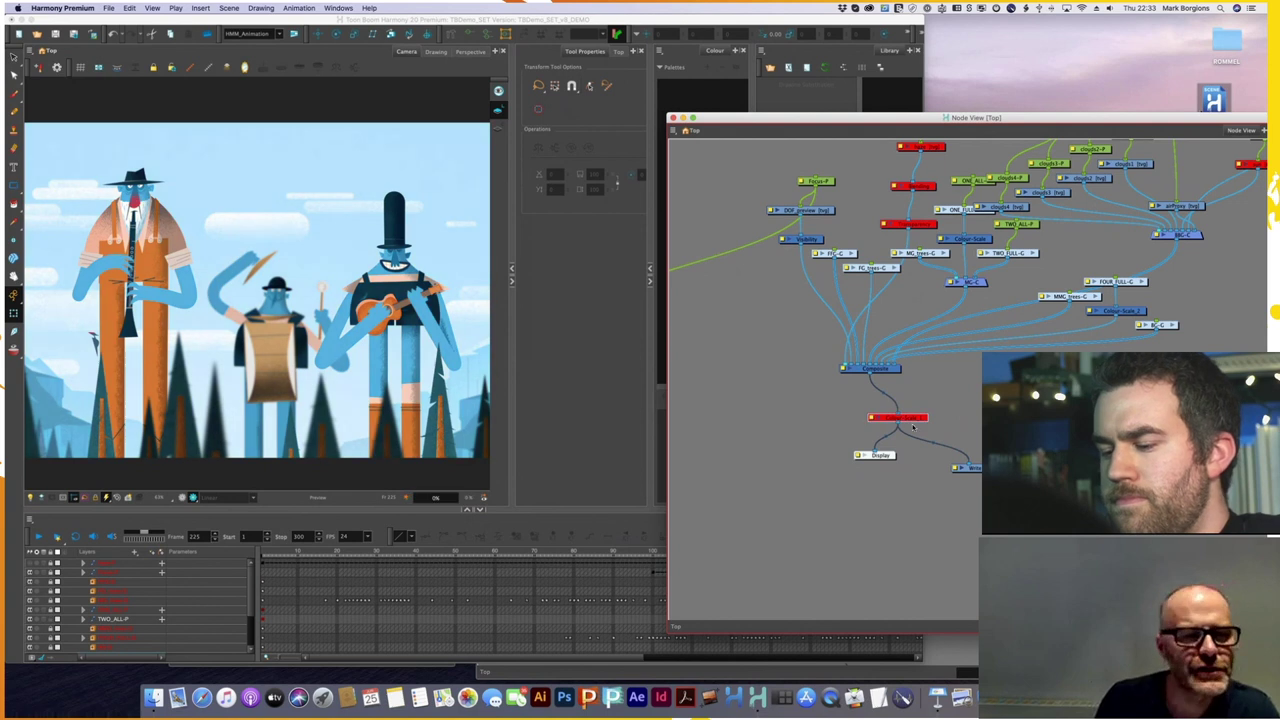
pyautogui.press('a')
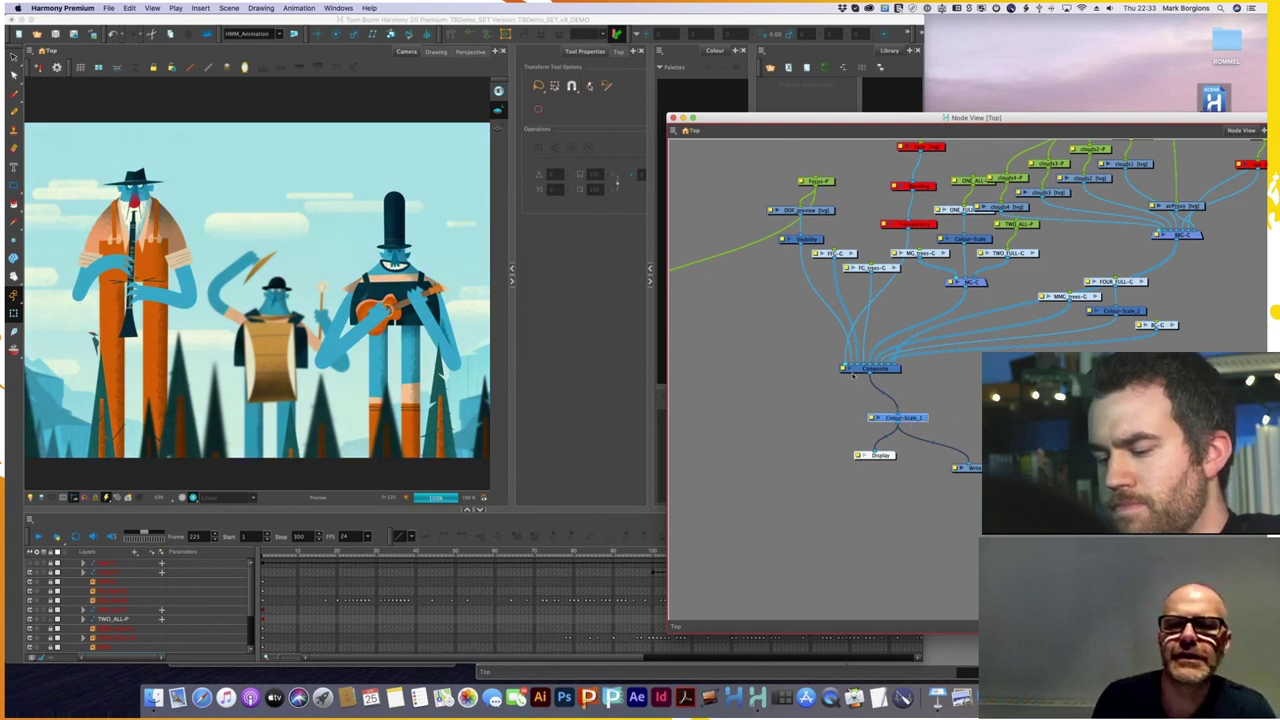
# - Return the Camera view to OpenGL and widen the main window back over the Node View
pyautogui.click(743, 417)
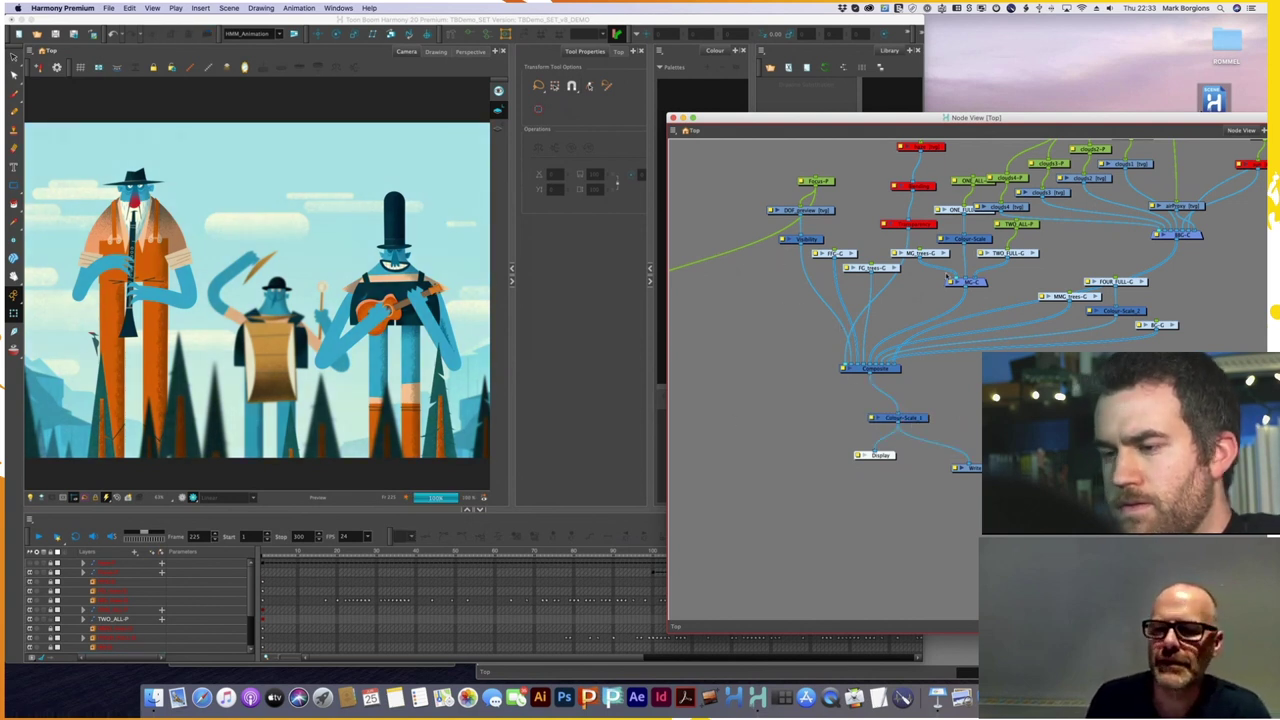
pyautogui.moveTo(949, 274); pyautogui.dragTo(959, 312)
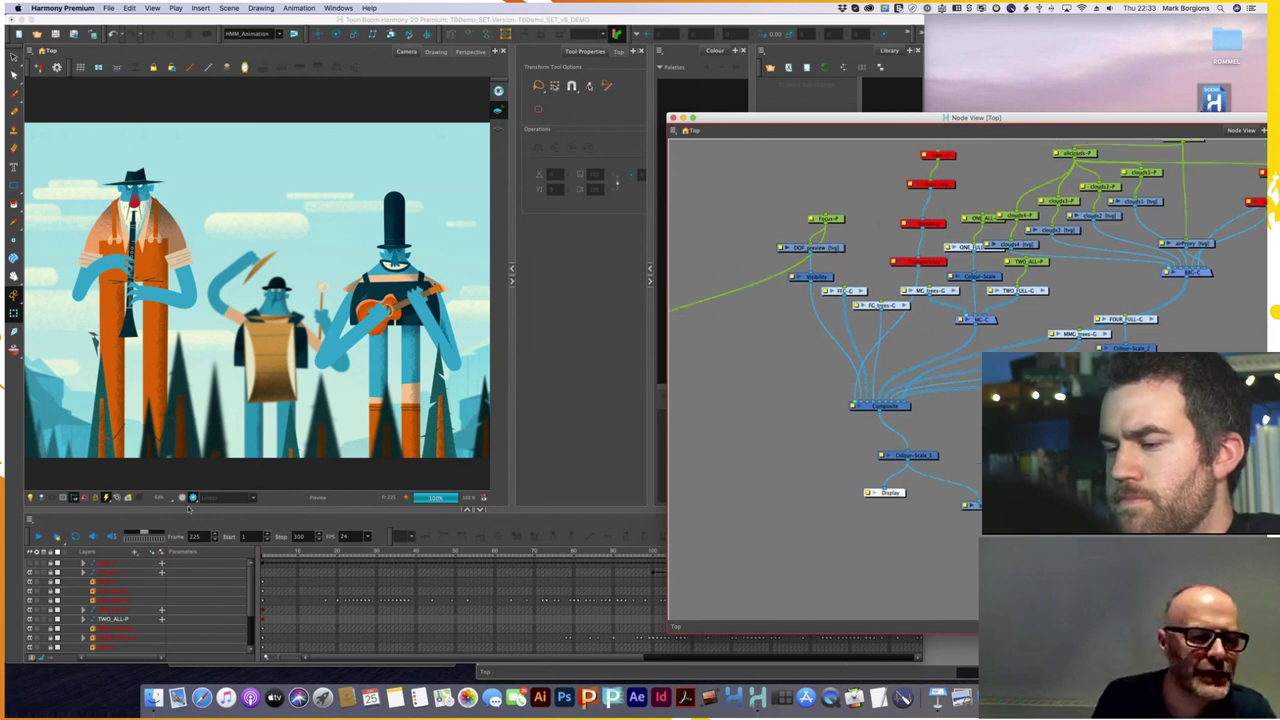
pyautogui.click(181, 498)
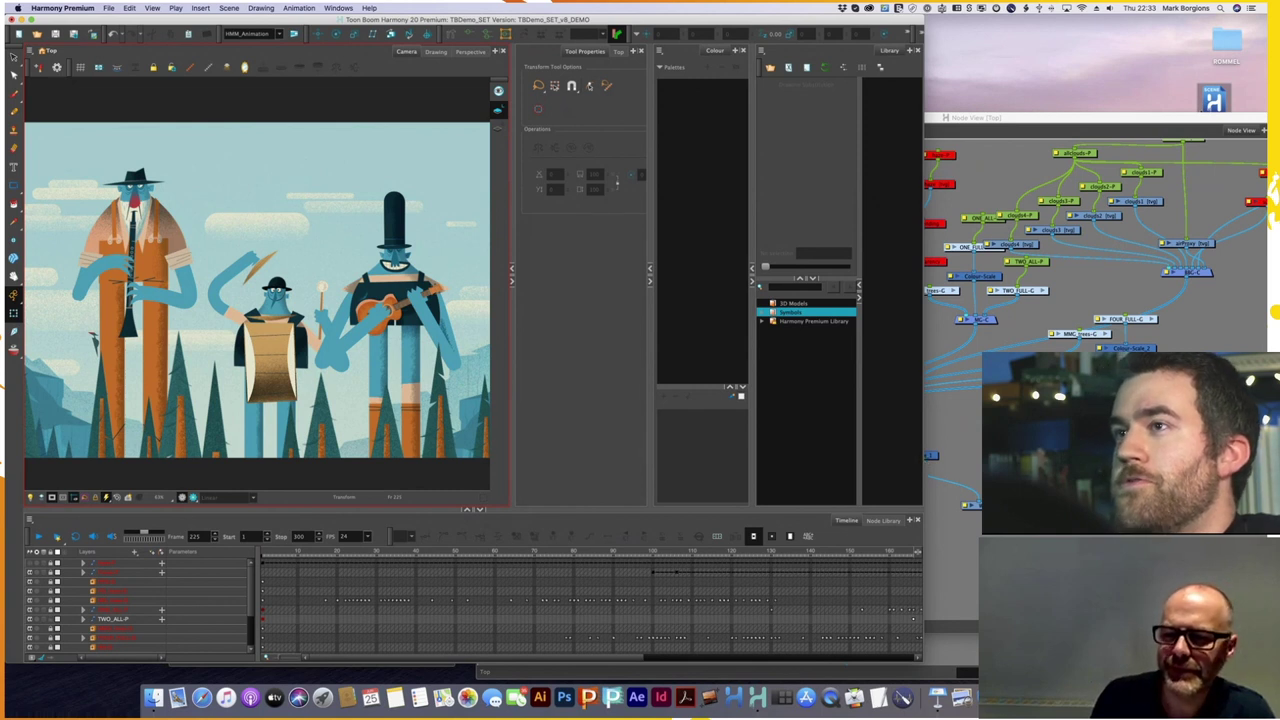
pyautogui.moveTo(894, 20); pyautogui.dragTo(901, 21)
pyautogui.moveTo(930, 121); pyautogui.dragTo(933, 122)
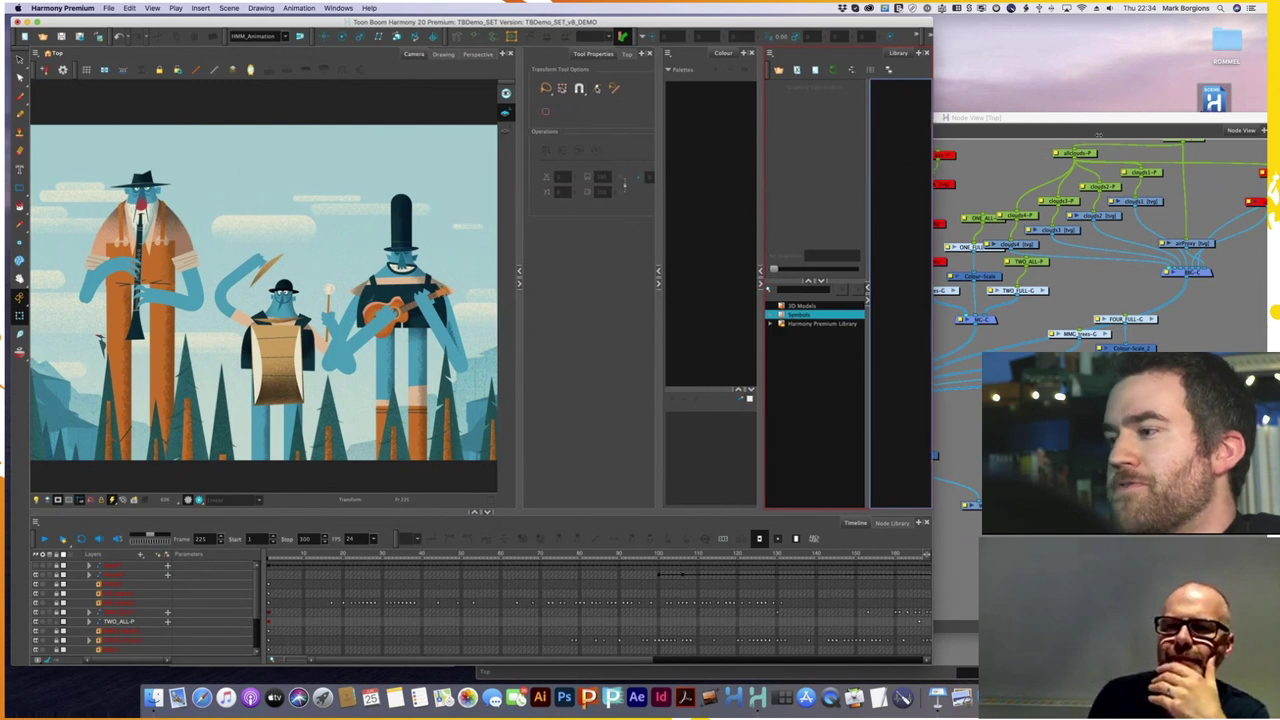
pyautogui.moveTo(1098, 135); pyautogui.dragTo(1228, 154)
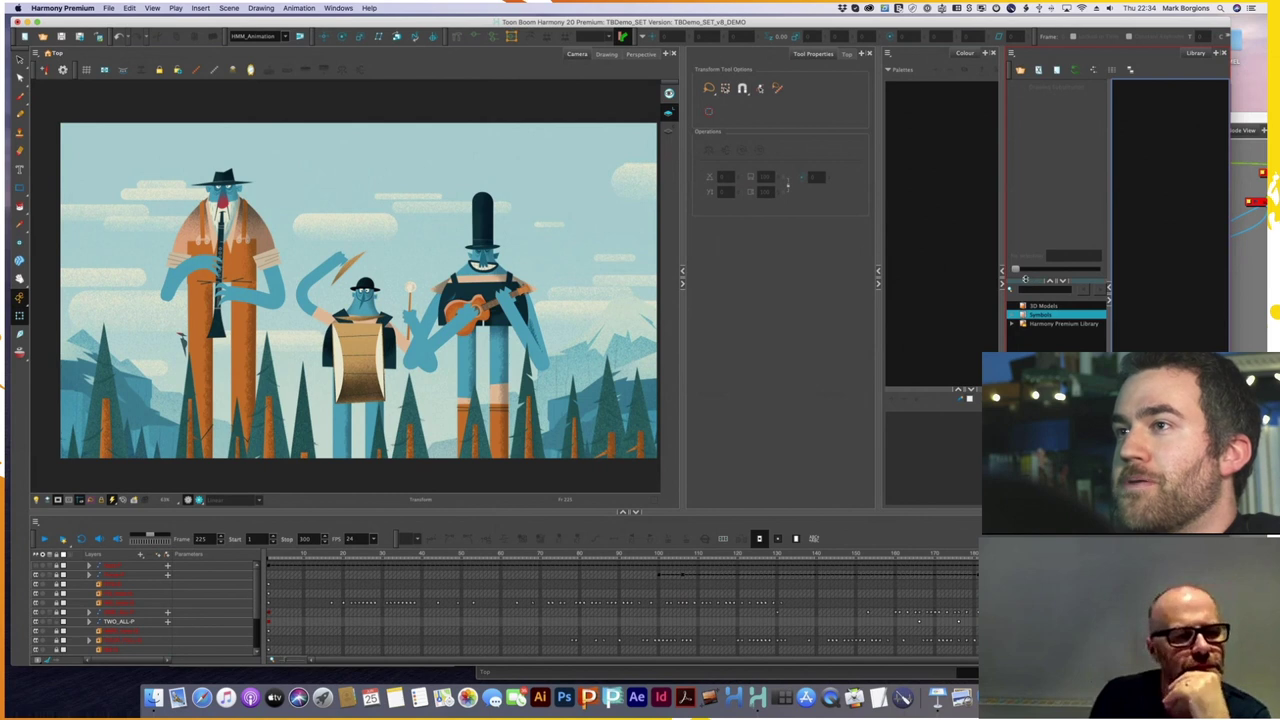
pyautogui.click(1025, 284)
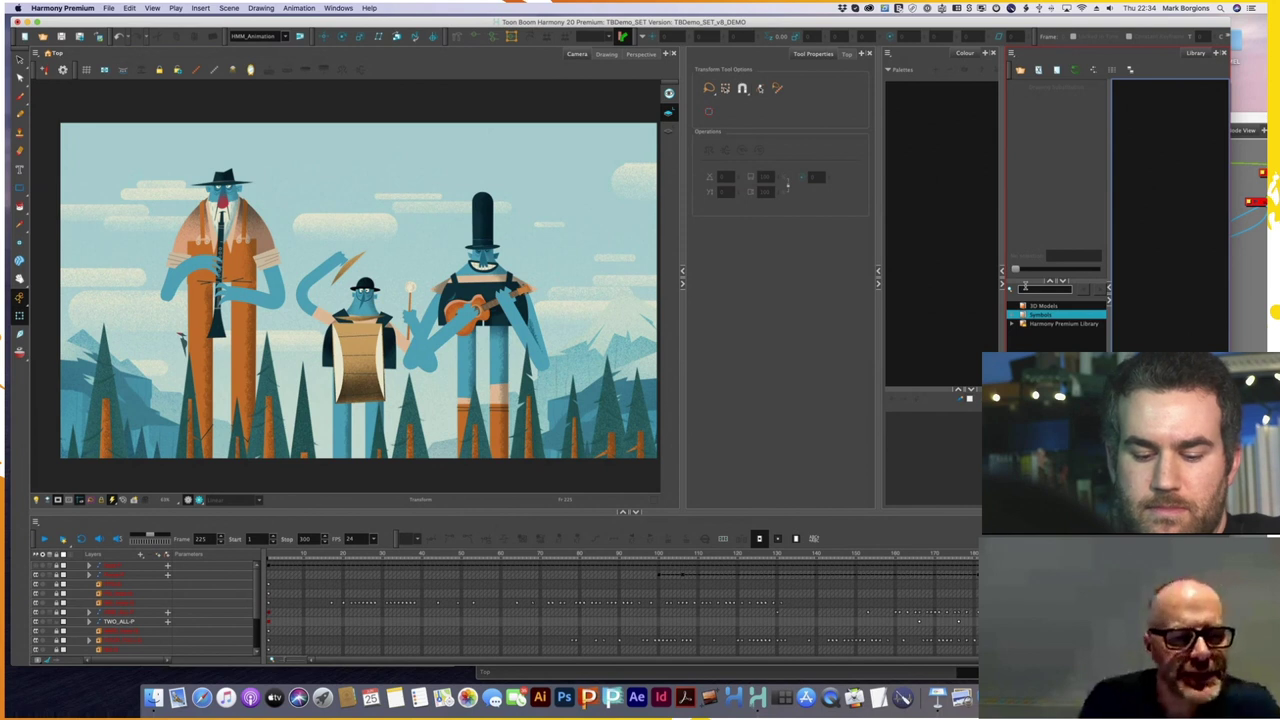
pyautogui.press('ctrl')
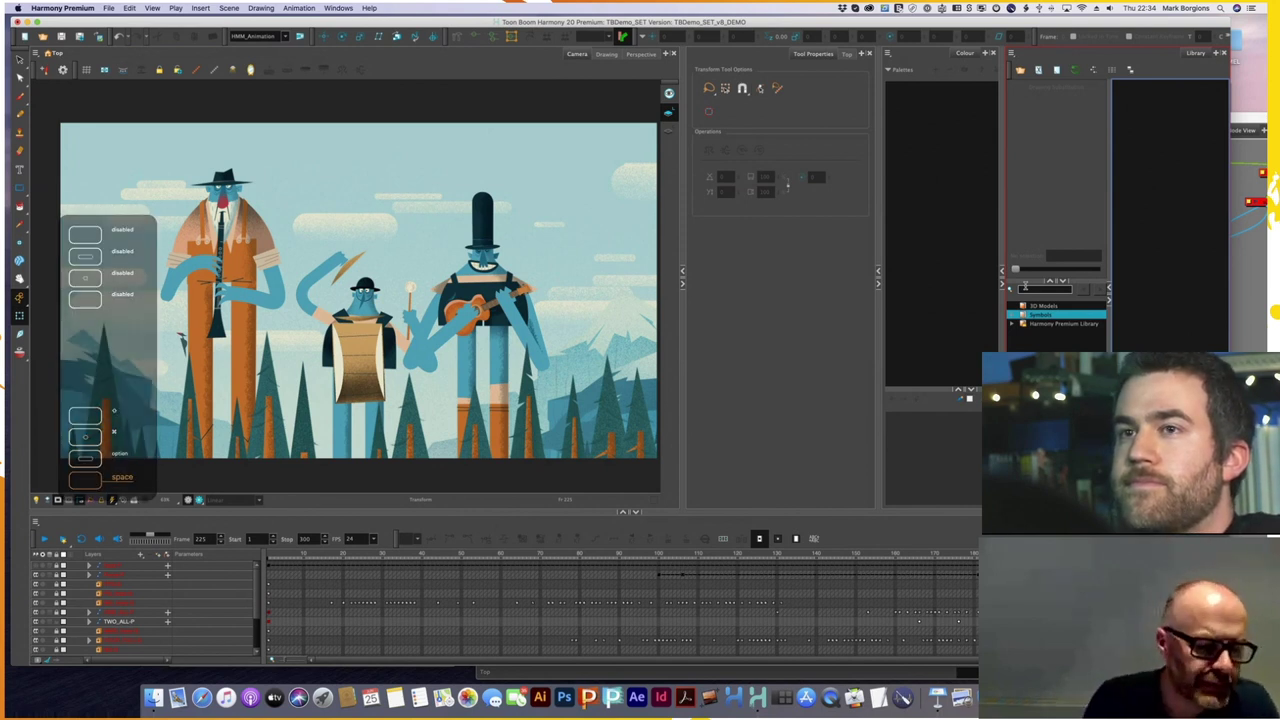
pyautogui.press('ctrl')
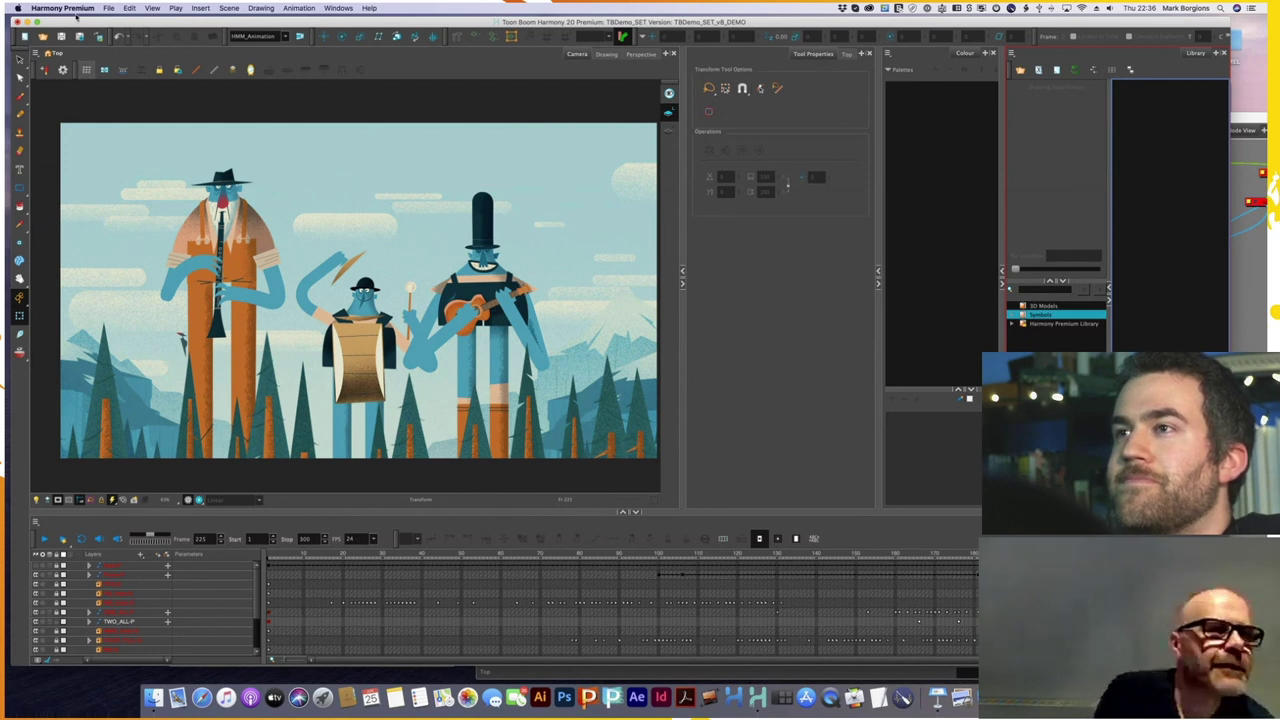
# - Try to close the TBDemo_SET scene, cancelling at the request to save changes
pyautogui.moveTo(76, 22); pyautogui.dragTo(97, 32)
pyautogui.click(38, 31)
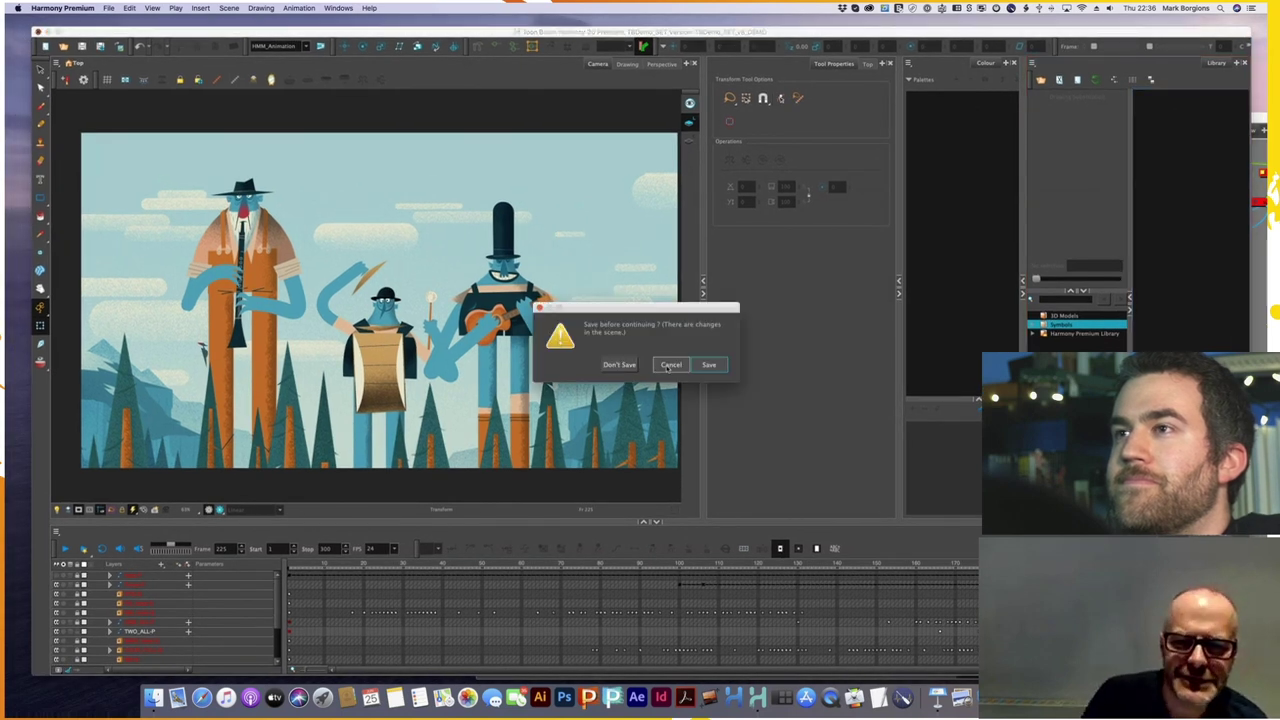
pyautogui.click(669, 365)
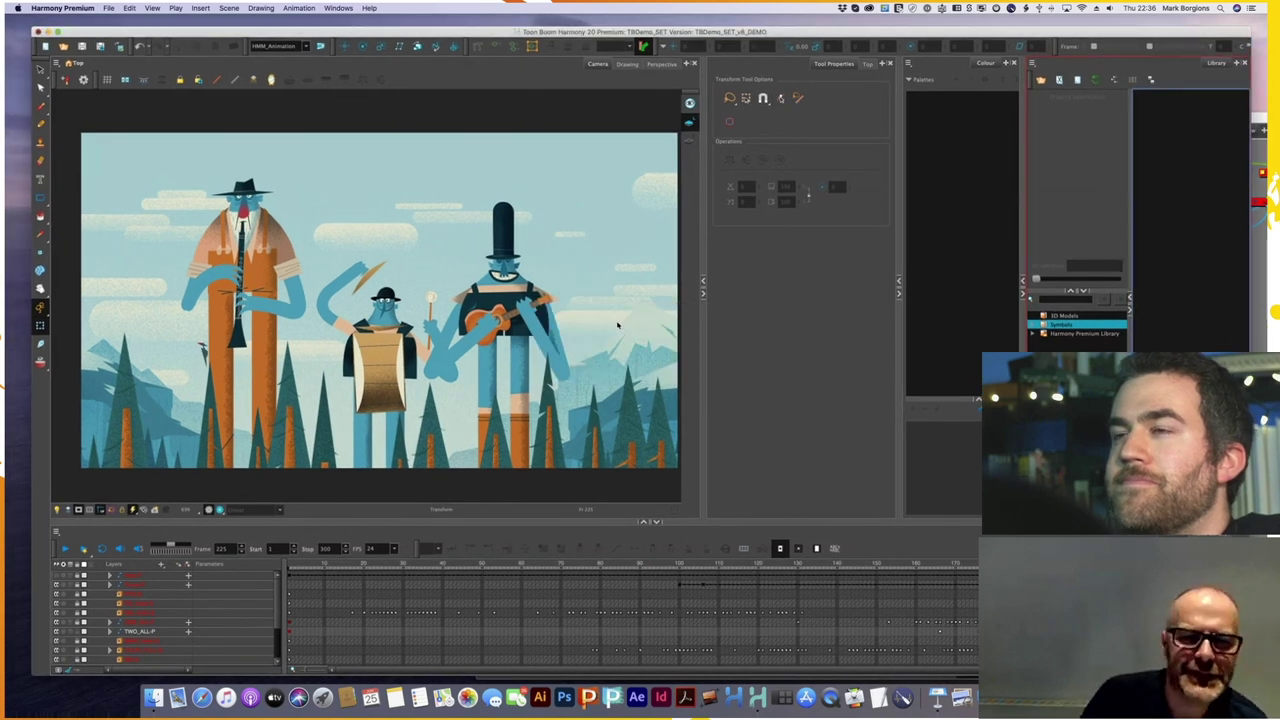
# - Open the Dock options of the application with the blue P icon
pyautogui.rightClick(614, 698)
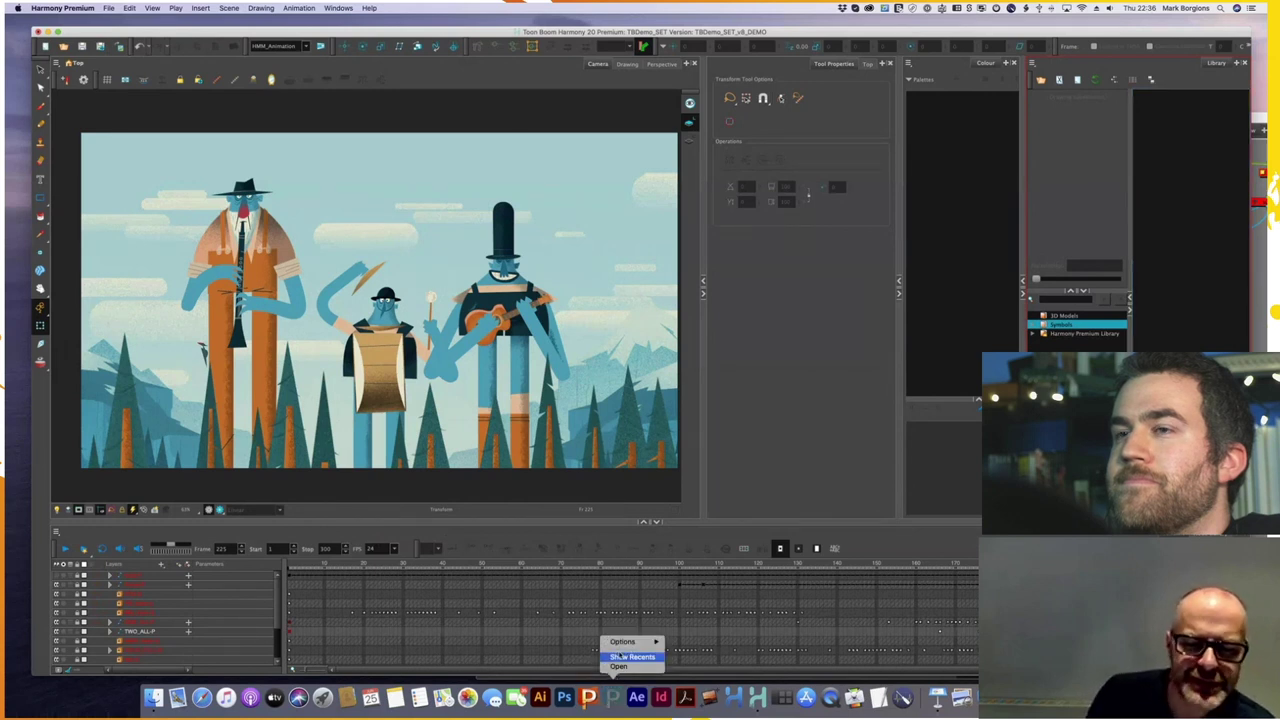
pyautogui.moveTo(621, 642)
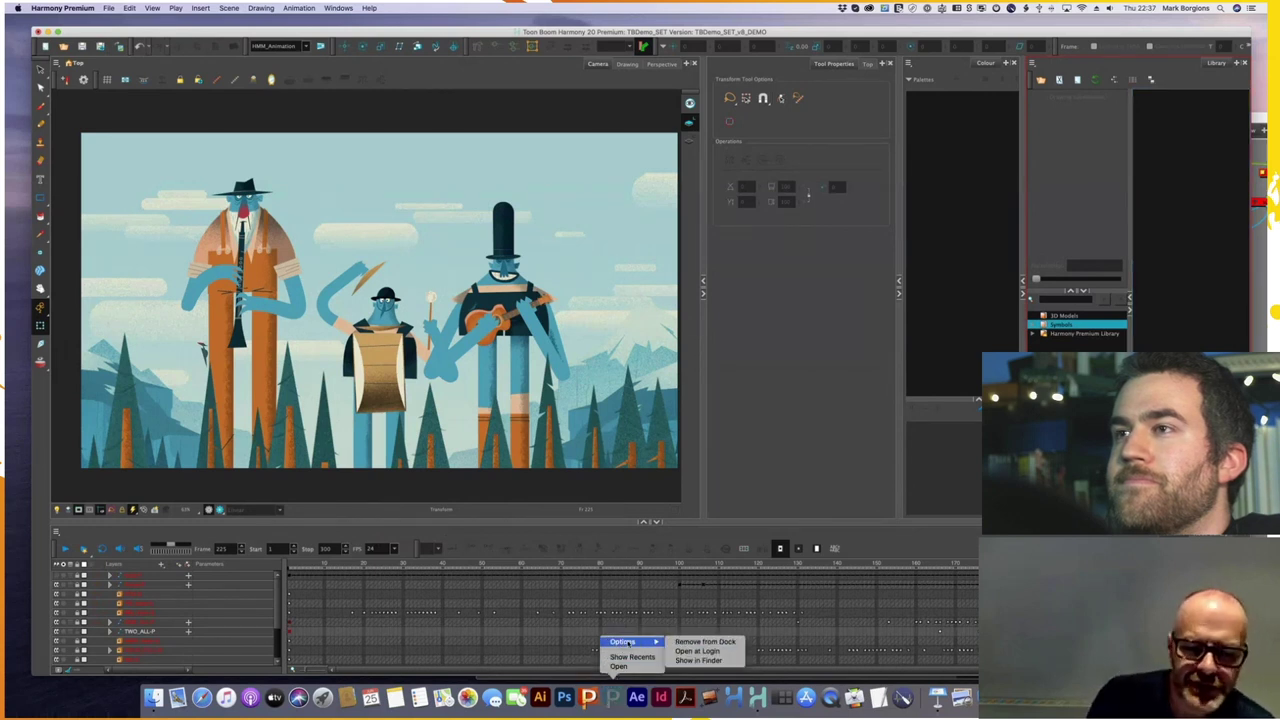